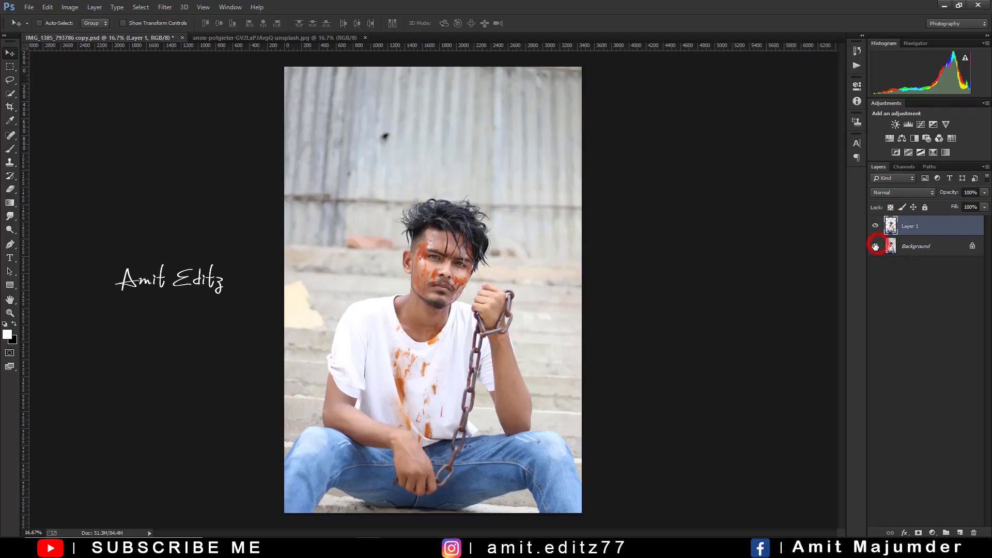
- Hide the Background photo layer, make Layer 1 active and zoom in on the face
{"action": "left_click", "coordinate": [876, 246]}
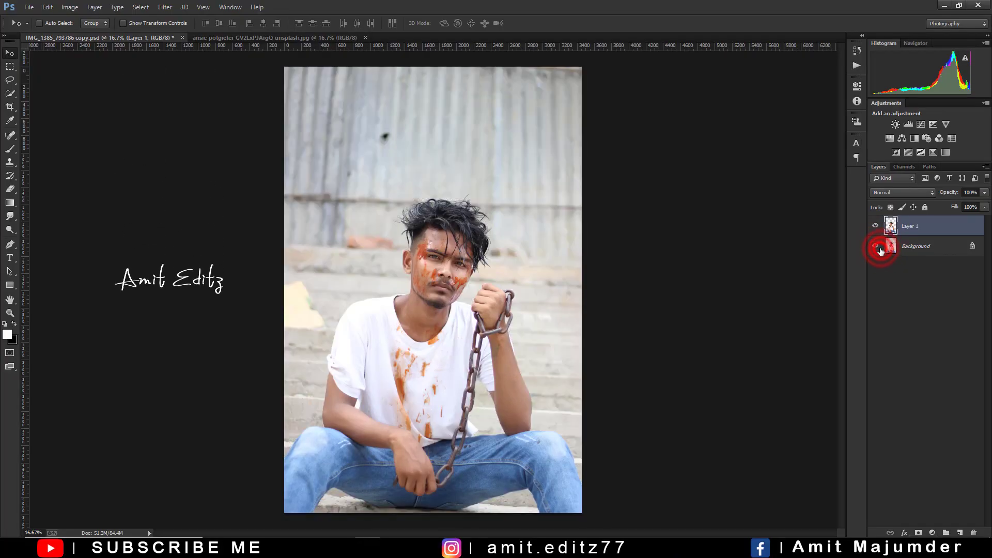
{"action": "left_click", "coordinate": [881, 250]}
{"action": "left_click", "coordinate": [913, 226]}
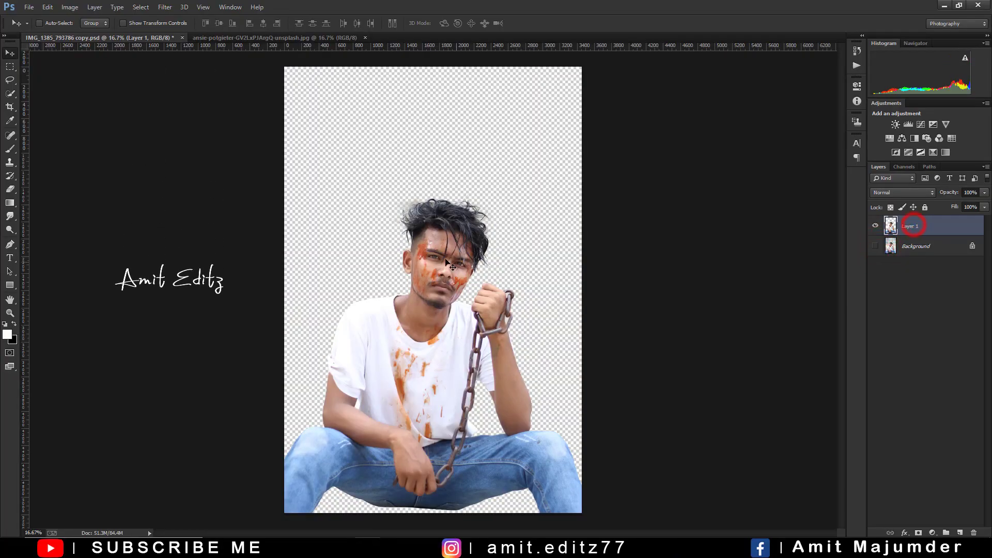
{"action": "scroll", "coordinate": [448, 261], "scroll_direction": "up", "scroll_amount": 2}
{"action": "scroll", "coordinate": [446, 255], "scroll_direction": "up", "scroll_amount": 2}
{"action": "scroll", "coordinate": [445, 256], "scroll_direction": "up", "scroll_amount": 1}
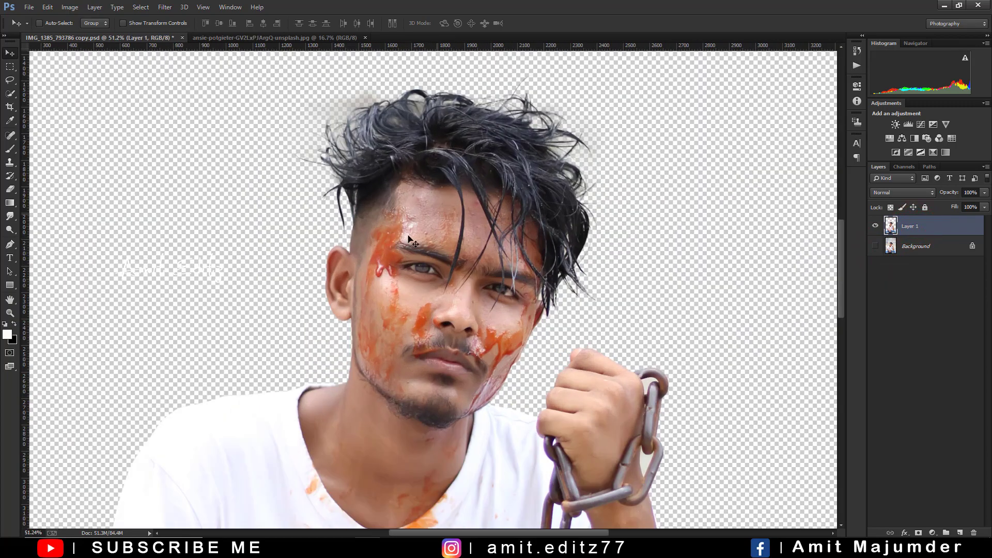
- With the Mixer Brush, blend skin on the forehead, nose, cheeks, chin and neck
{"action": "right_click", "coordinate": [14, 149]}
{"action": "left_click", "coordinate": [57, 182]}
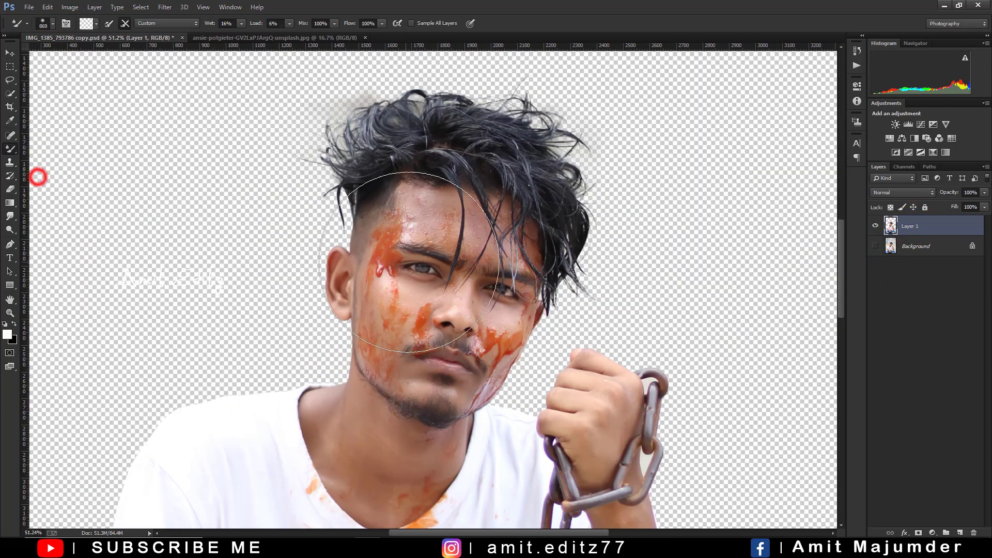
{"action": "scroll", "coordinate": [39, 181], "scroll_direction": "up", "scroll_amount": 1}
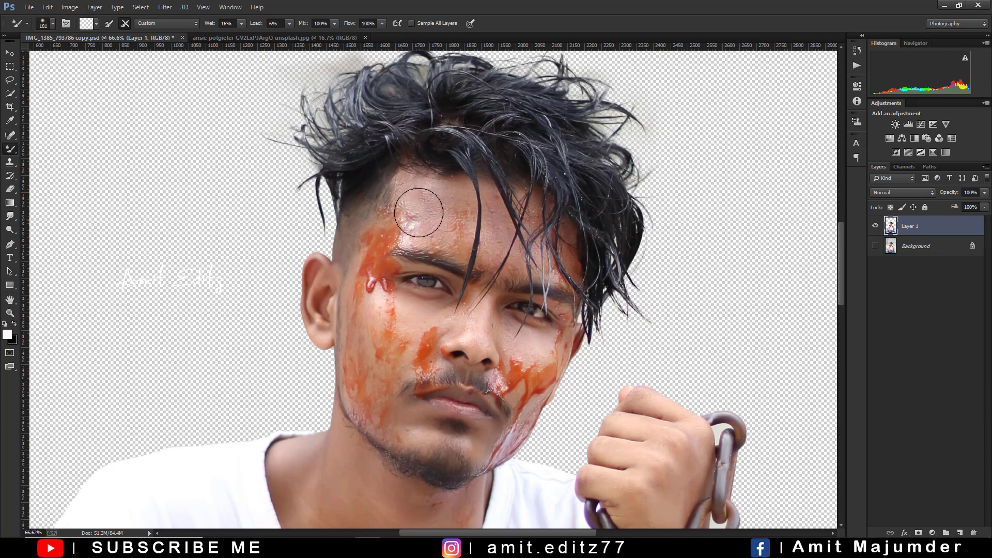
{"action": "left_click", "coordinate": [425, 221]}
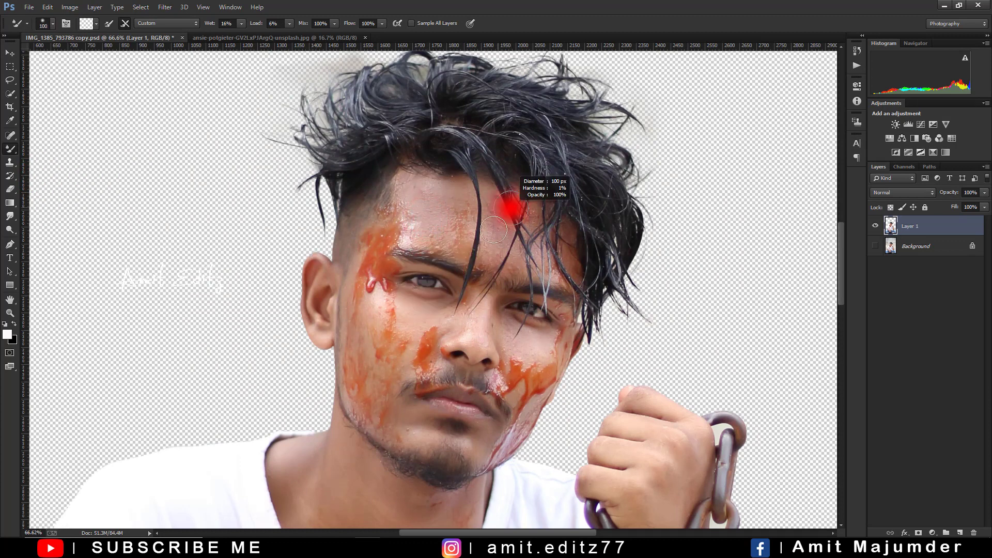
{"action": "left_click", "coordinate": [477, 328]}
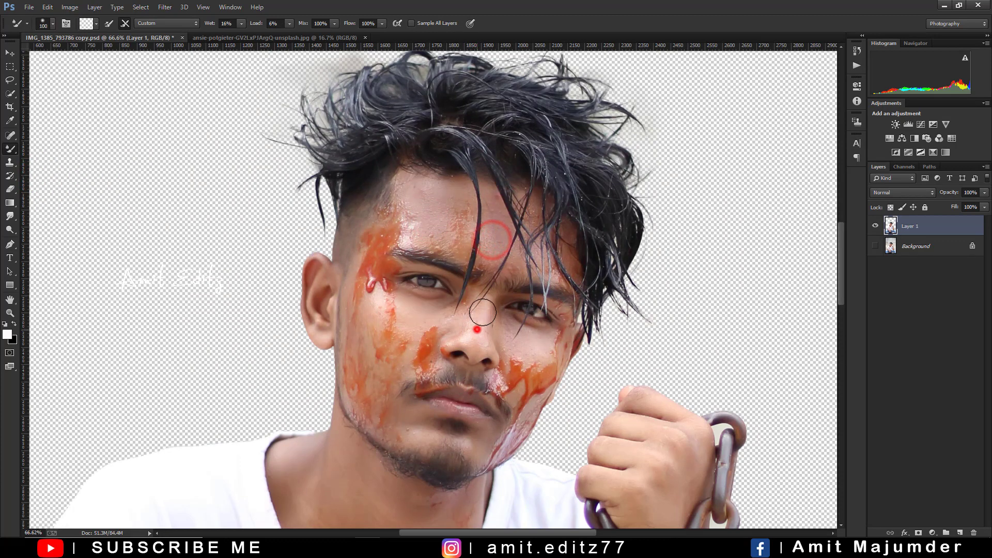
{"action": "left_click", "coordinate": [524, 348]}
{"action": "left_click", "coordinate": [421, 317]}
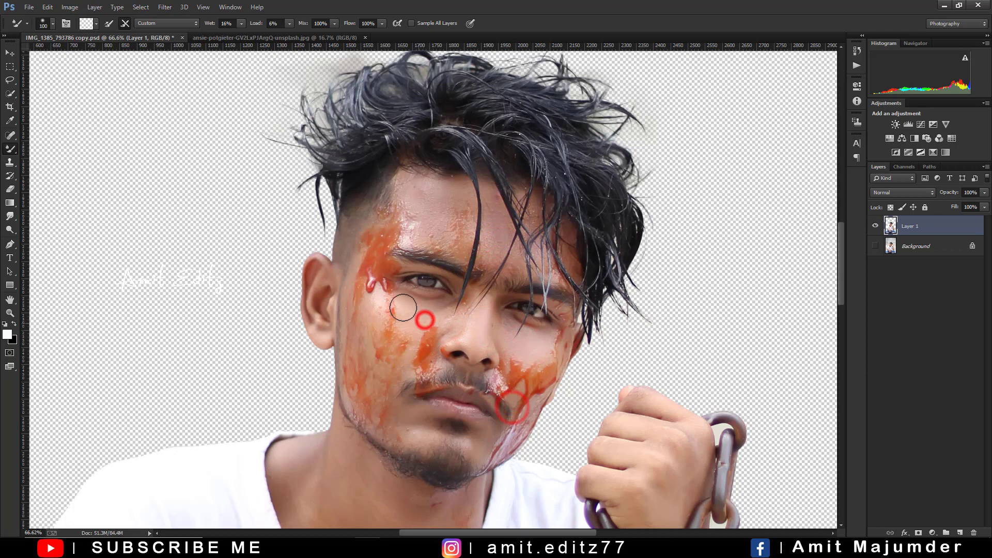
{"action": "left_click", "coordinate": [377, 314]}
{"action": "left_click", "coordinate": [422, 441]}
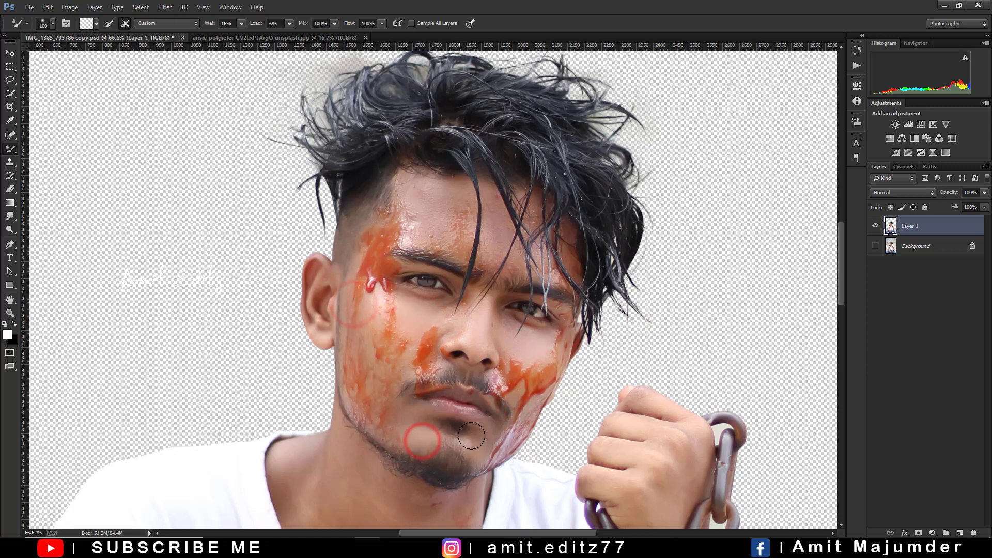
{"action": "scroll", "coordinate": [382, 337], "scroll_direction": "down", "scroll_amount": 5}
{"action": "right_click", "coordinate": [333, 395], "text": "alt"}
{"action": "left_click", "coordinate": [344, 426]}
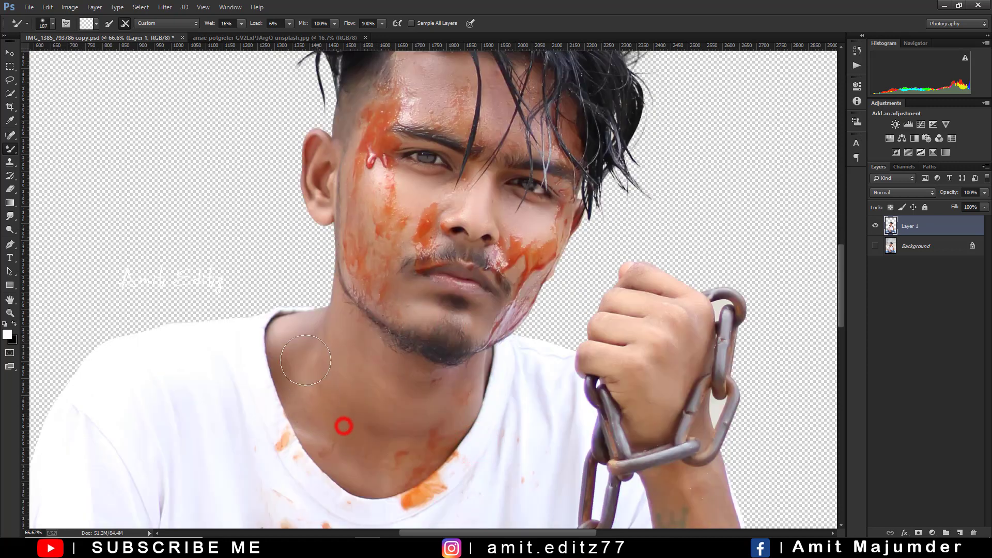
- Shrink the Mixer Brush and smooth the skin across the chain-holding hand and knuckles
{"action": "scroll", "coordinate": [352, 426], "scroll_direction": "down", "scroll_amount": 3}
{"action": "right_click", "coordinate": [671, 321], "text": "alt"}
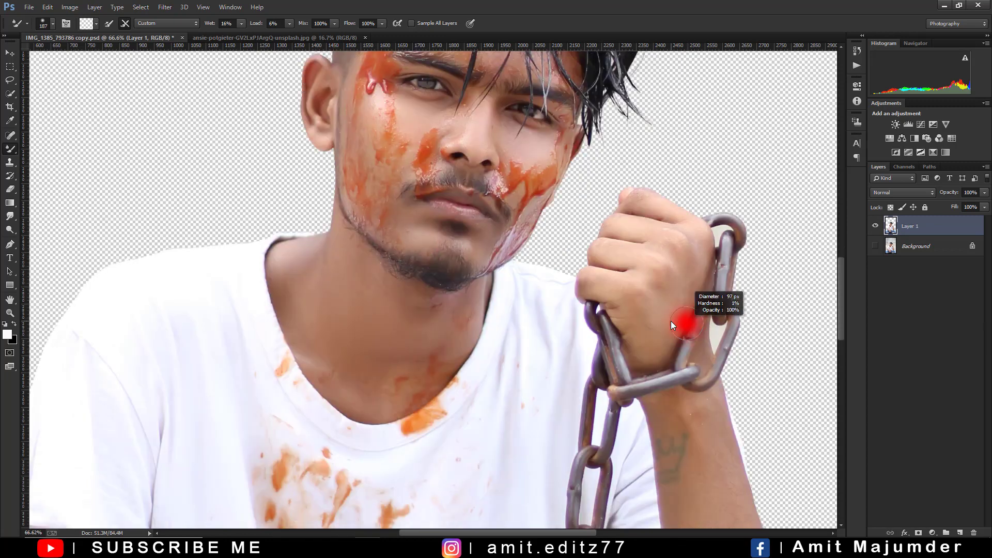
{"action": "left_click", "coordinate": [635, 298]}
{"action": "left_click_drag", "start_coordinate": [616, 300], "coordinate": [667, 267]}
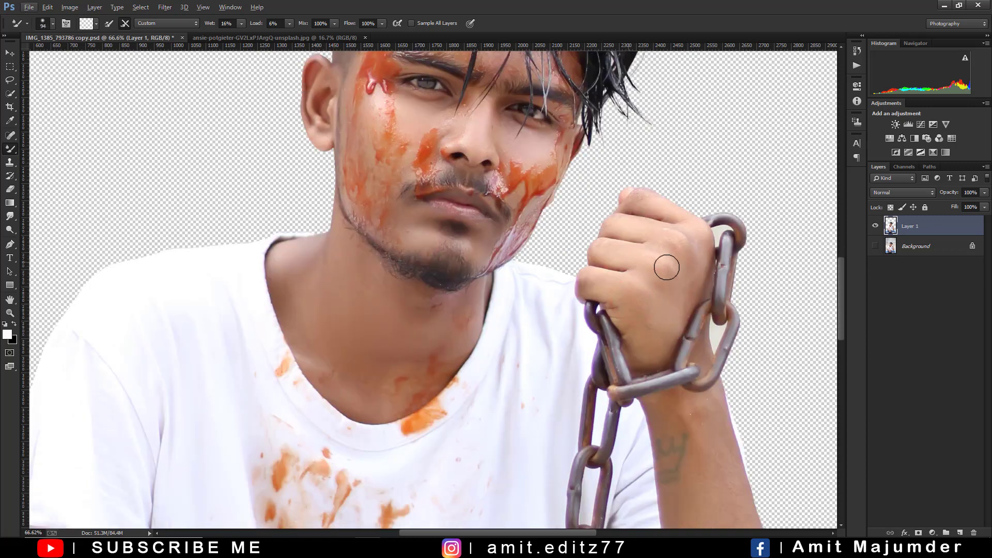
{"action": "left_click", "coordinate": [672, 218]}
{"action": "left_click", "coordinate": [689, 267]}
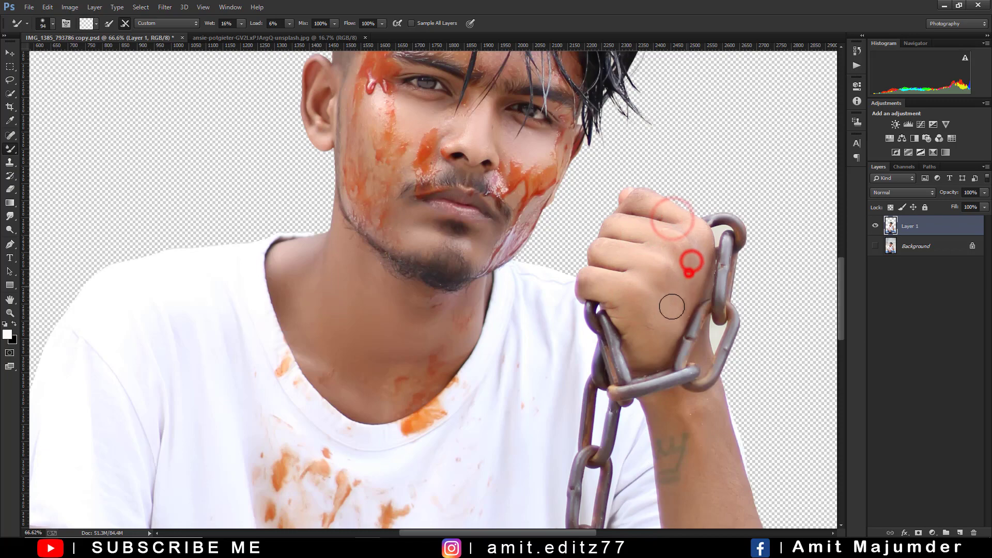
{"action": "left_click", "coordinate": [676, 306]}
{"action": "scroll", "coordinate": [657, 319], "scroll_direction": "down", "scroll_amount": 2}
{"action": "scroll", "coordinate": [672, 336], "scroll_direction": "down", "scroll_amount": 2}
{"action": "scroll", "coordinate": [712, 361], "scroll_direction": "down", "scroll_amount": 3, "text": "alt"}
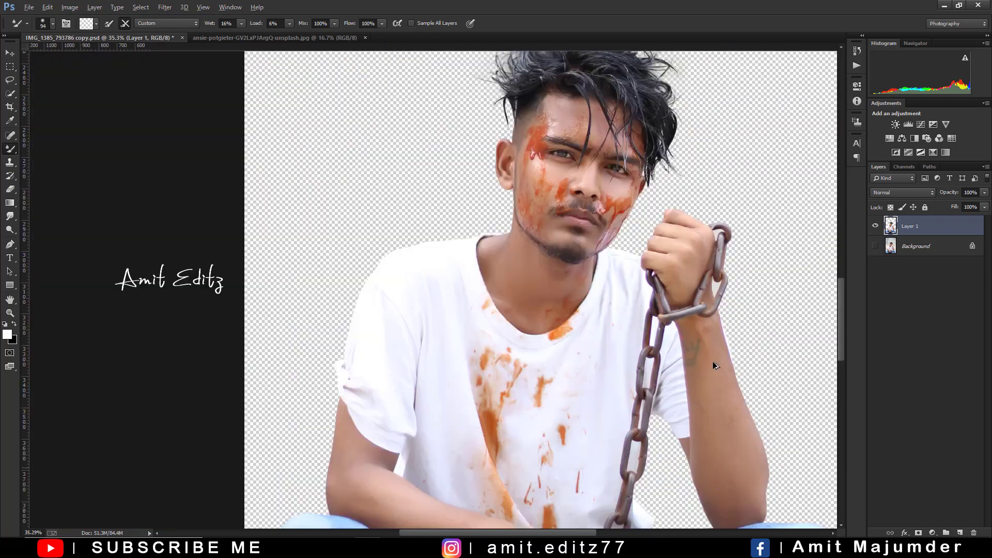
{"action": "scroll", "coordinate": [754, 293], "scroll_direction": "up", "scroll_amount": 3, "text": "alt"}
{"action": "scroll", "coordinate": [758, 284], "scroll_direction": "up", "scroll_amount": 2, "text": "alt"}
{"action": "key", "text": "p"}
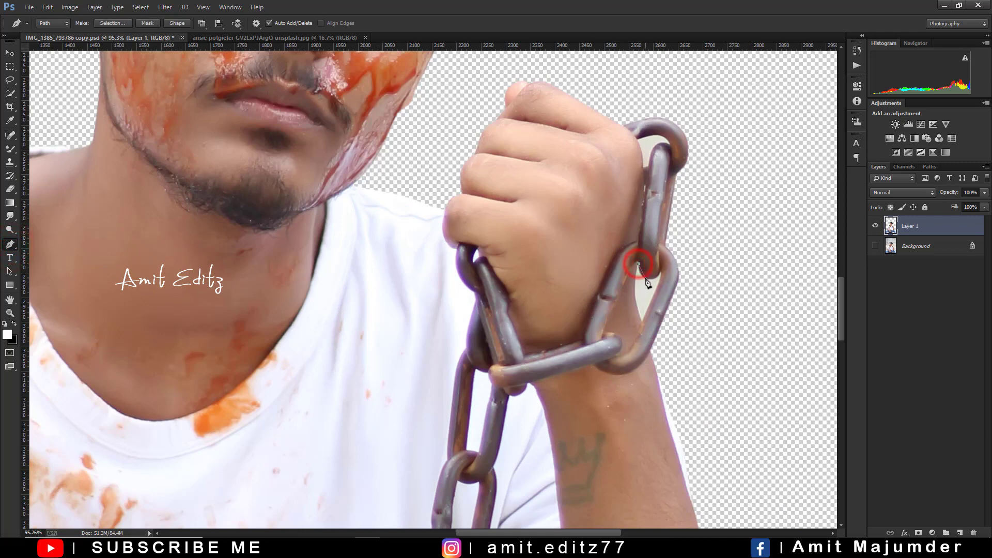
- Outline the chain-link gap beside the hand with a Pen path and turn it into a selection
{"action": "left_click_drag", "start_coordinate": [646, 280], "coordinate": [650, 302]}
{"action": "left_click", "coordinate": [635, 293]}
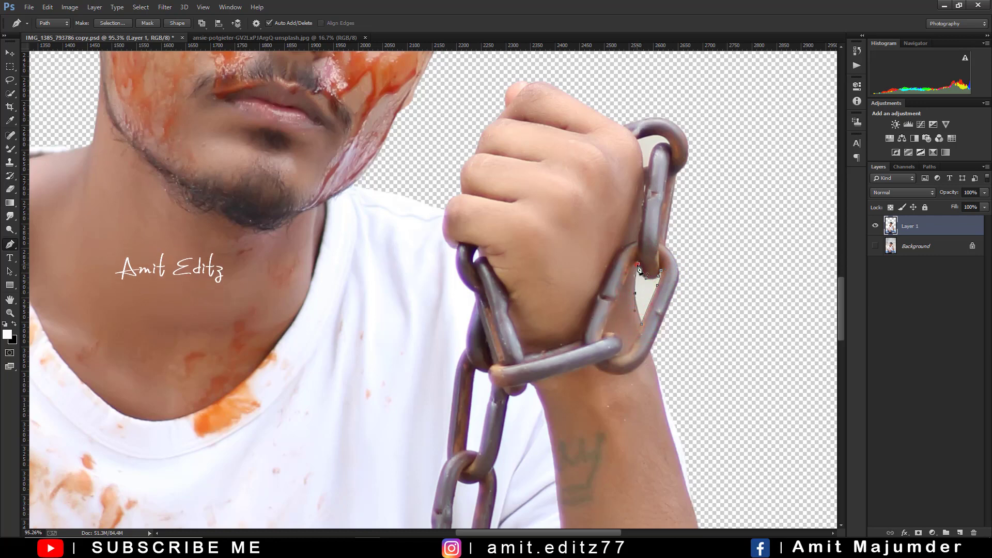
{"action": "right_click", "coordinate": [639, 265]}
{"action": "left_click", "coordinate": [675, 85]}
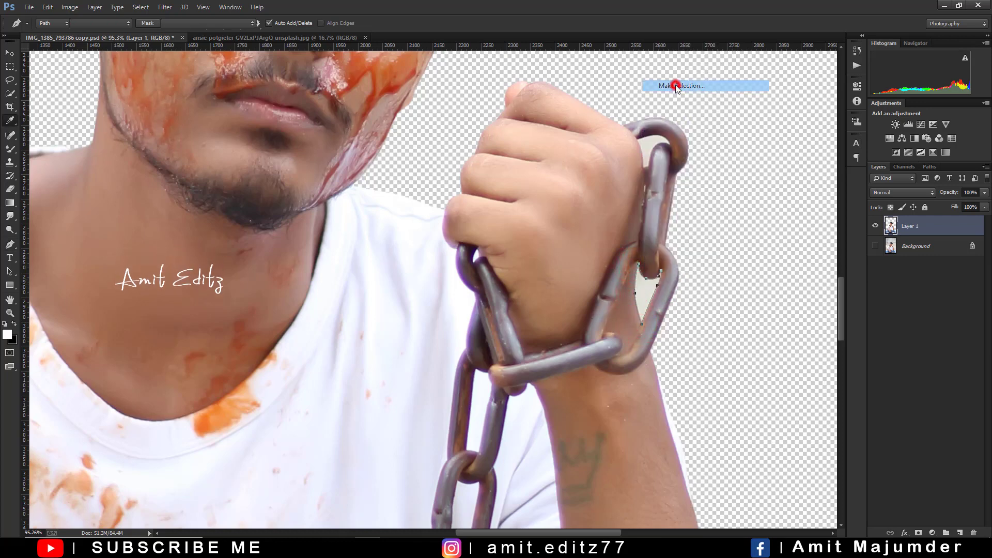
{"action": "key", "text": "Return"}
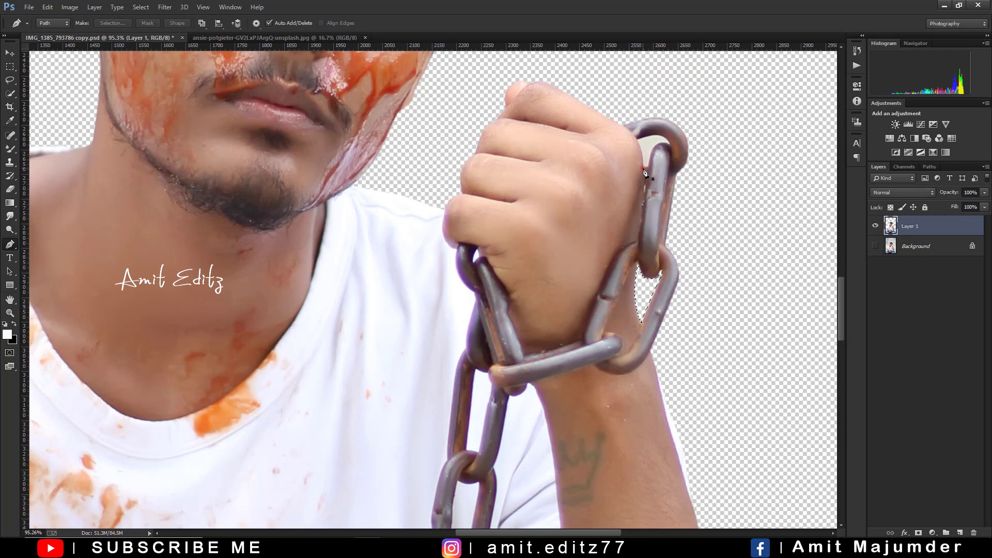
- Select the gap at the top of the chain link and delete the background inside it
{"action": "left_click", "coordinate": [637, 140]}
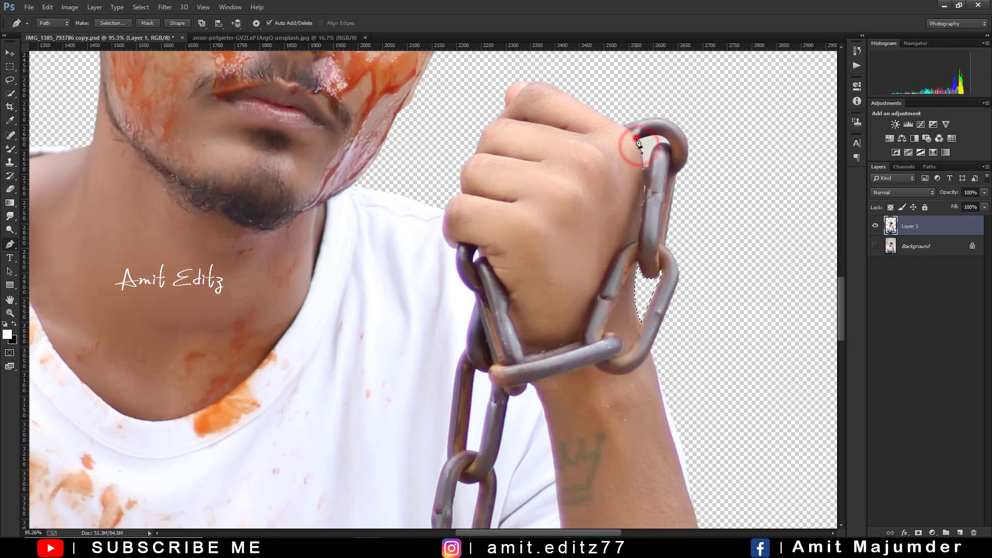
{"action": "left_click", "coordinate": [672, 146]}
{"action": "left_click", "coordinate": [654, 149]}
{"action": "right_click", "coordinate": [649, 154]}
{"action": "left_click", "coordinate": [683, 200]}
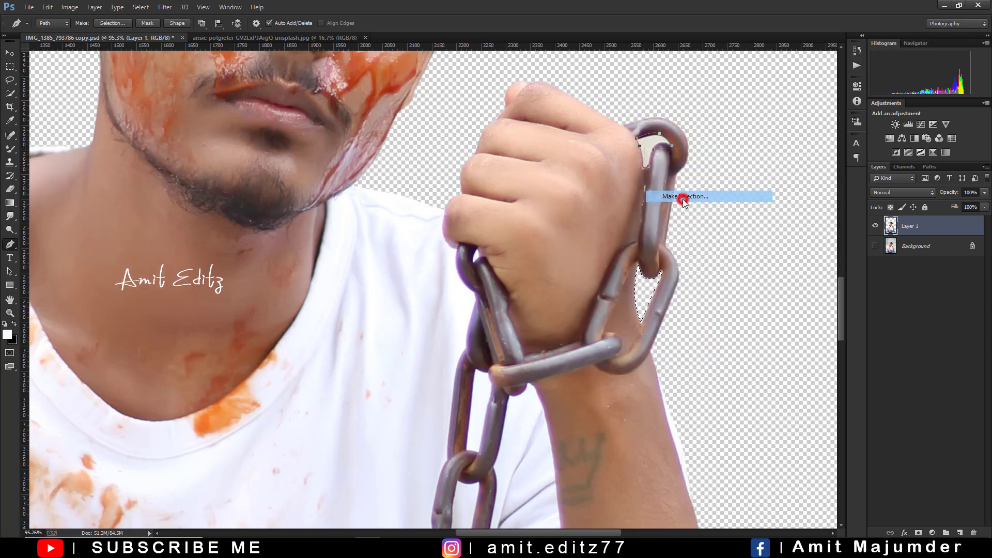
{"action": "key", "text": "Delete"}
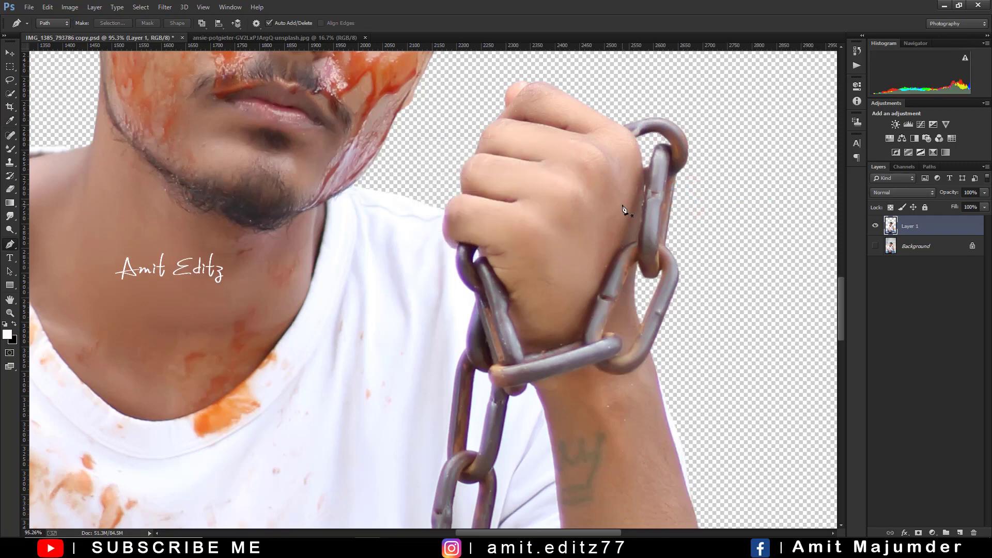
{"action": "scroll", "coordinate": [615, 207], "scroll_direction": "down", "scroll_amount": 3}
- Return to the Mixer Brush, resize it, and blend skin near the forearm tattoo
{"action": "scroll", "coordinate": [349, 216], "scroll_direction": "down", "scroll_amount": 1}
{"action": "left_click", "coordinate": [9, 149]}
{"action": "scroll", "coordinate": [647, 281], "scroll_direction": "down", "scroll_amount": 2}
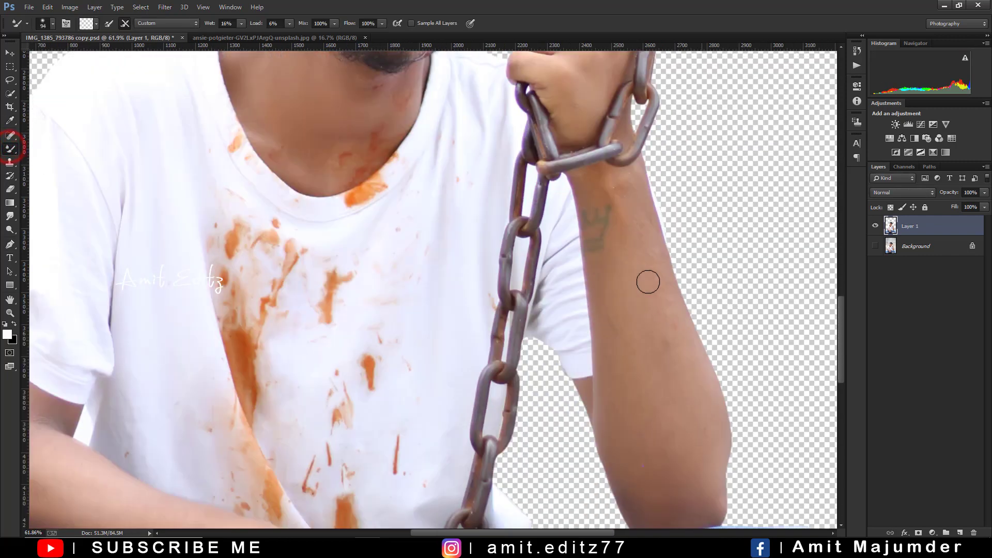
{"action": "right_click", "coordinate": [649, 268], "text": "alt"}
{"action": "left_click", "coordinate": [640, 238]}
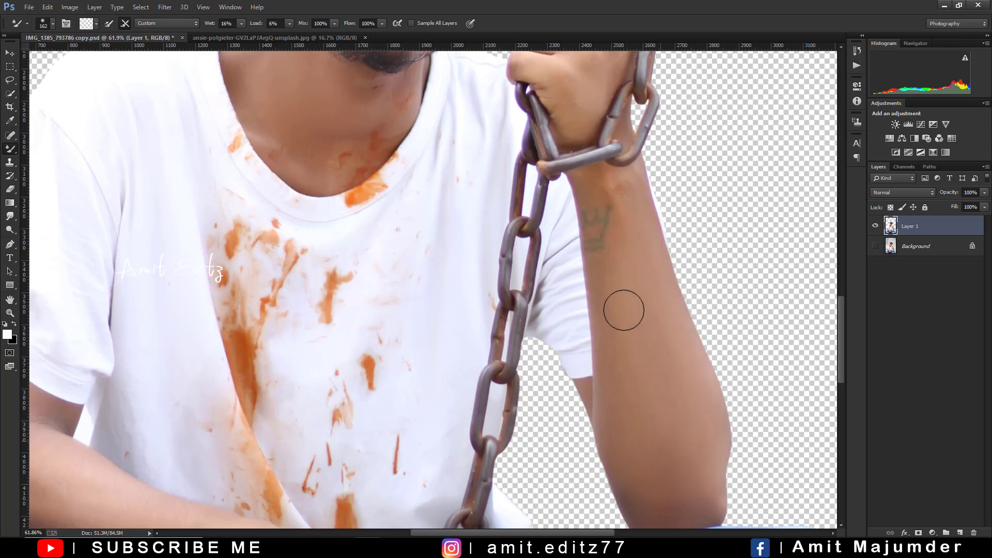
- Smooth the skin along the upper arm, forearm, wrist and lower hand
{"action": "scroll", "coordinate": [667, 362], "scroll_direction": "down", "scroll_amount": 1, "text": "alt"}
{"action": "scroll", "coordinate": [394, 361], "scroll_direction": "left", "scroll_amount": 4}
{"action": "scroll", "coordinate": [395, 361], "scroll_direction": "down", "scroll_amount": 2}
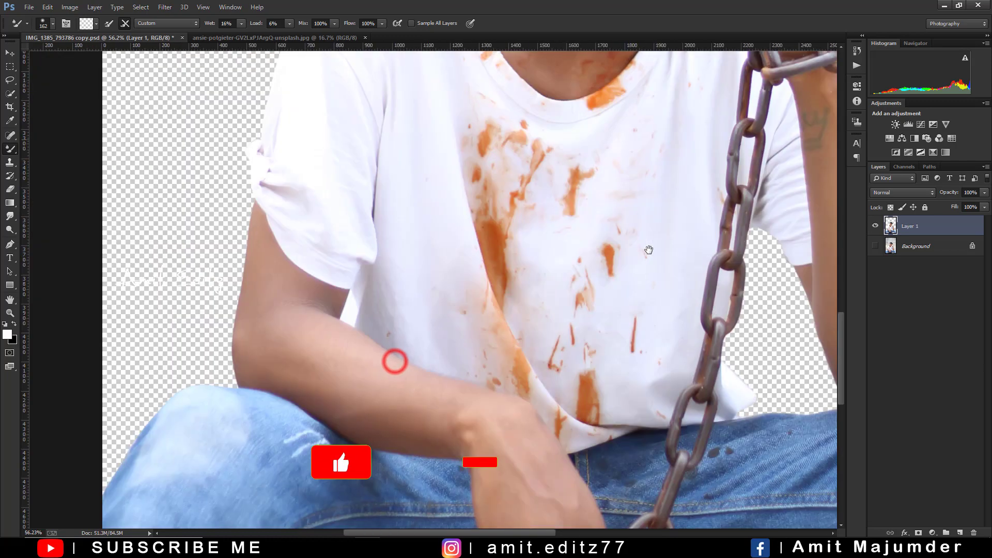
{"action": "left_click", "coordinate": [269, 294]}
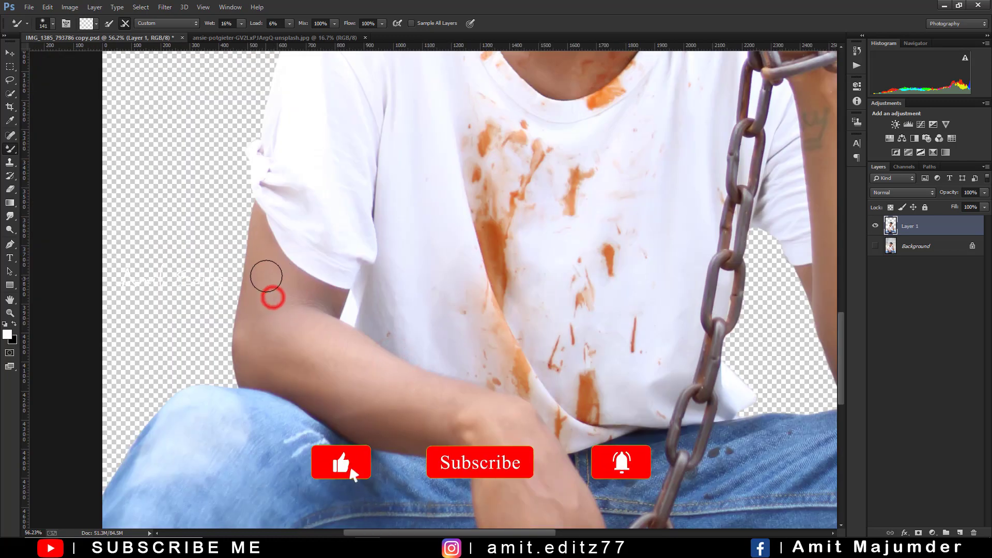
{"action": "left_click", "coordinate": [297, 290]}
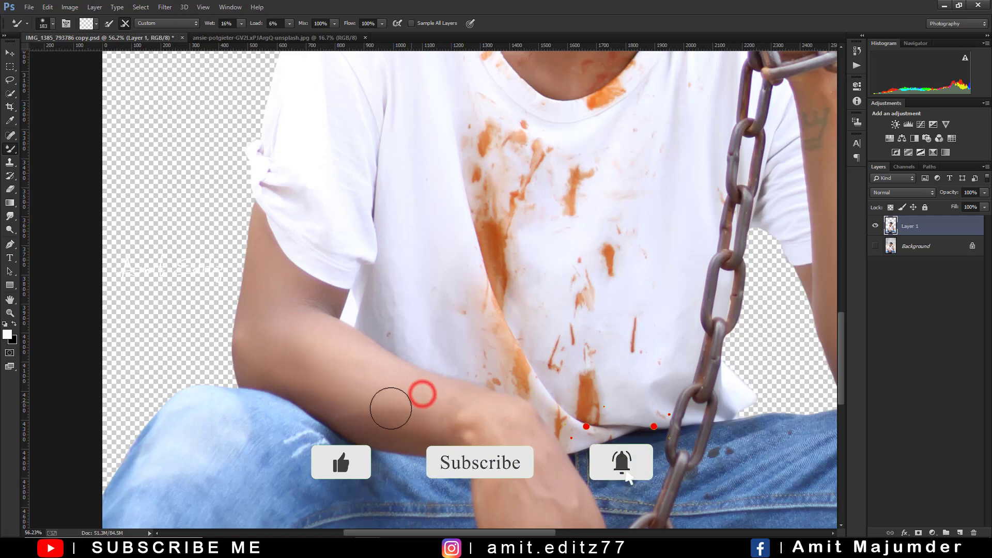
{"action": "left_click_drag", "start_coordinate": [410, 413], "coordinate": [458, 415]}
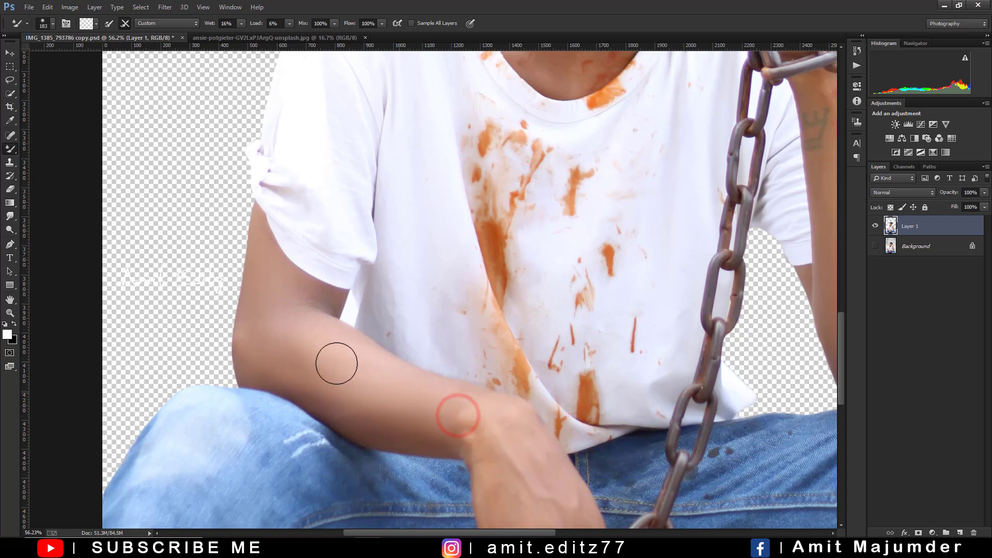
{"action": "scroll", "coordinate": [455, 393], "scroll_direction": "down", "scroll_amount": 2}
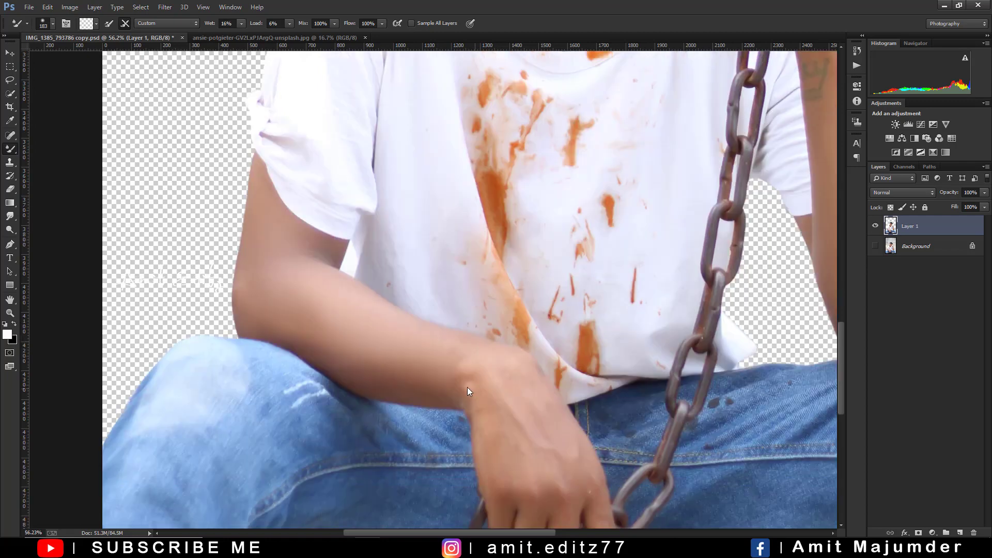
{"action": "mouse_move", "coordinate": [464, 376]}
{"action": "left_mouse_down"}
{"action": "mouse_move", "coordinate": [465, 359]}
{"action": "mouse_move", "coordinate": [450, 351]}
{"action": "mouse_move", "coordinate": [522, 381]}
{"action": "left_mouse_up"}
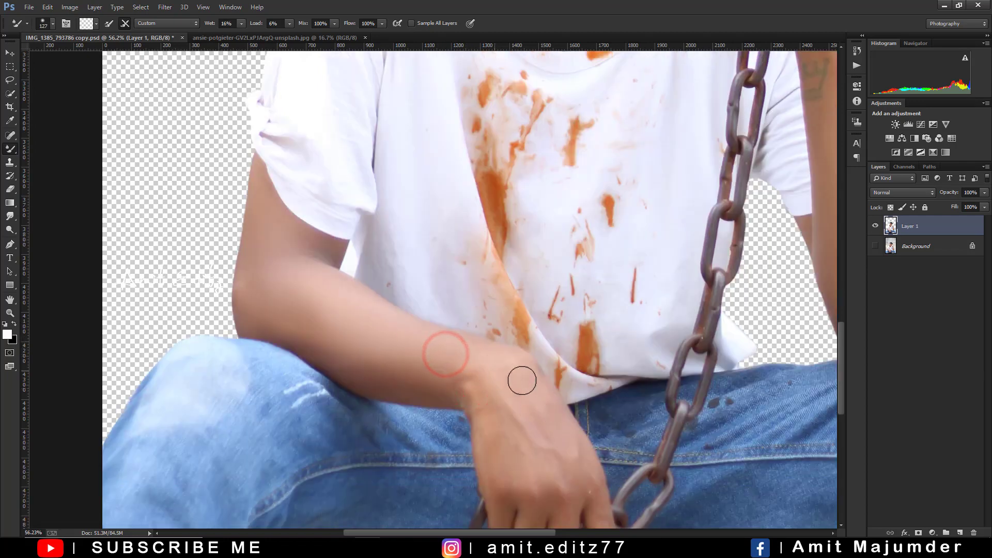
{"action": "scroll", "coordinate": [491, 398], "scroll_direction": "down", "scroll_amount": 3}
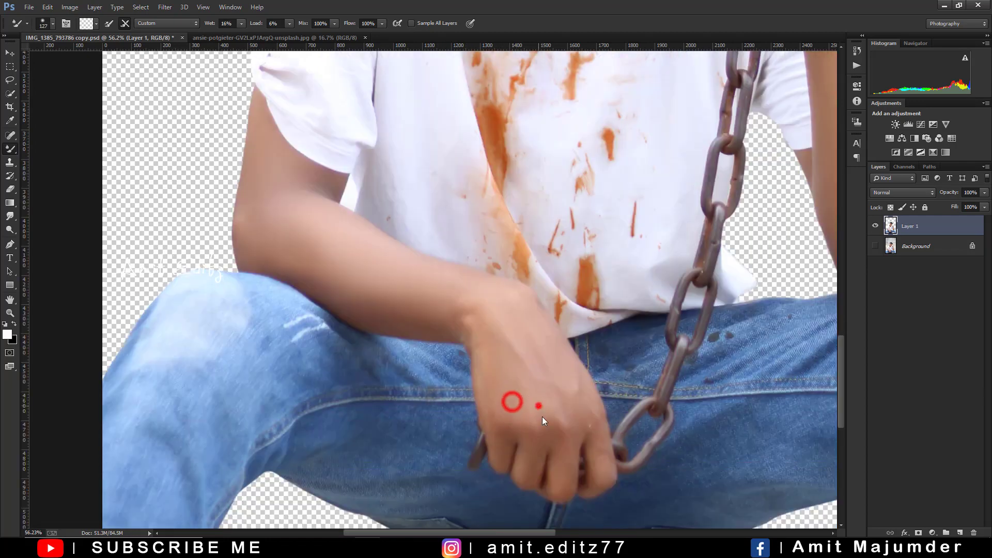
{"action": "left_click_drag", "start_coordinate": [586, 434], "coordinate": [579, 393]}
{"action": "scroll", "coordinate": [517, 348], "scroll_direction": "down", "scroll_amount": 5, "text": "alt"}
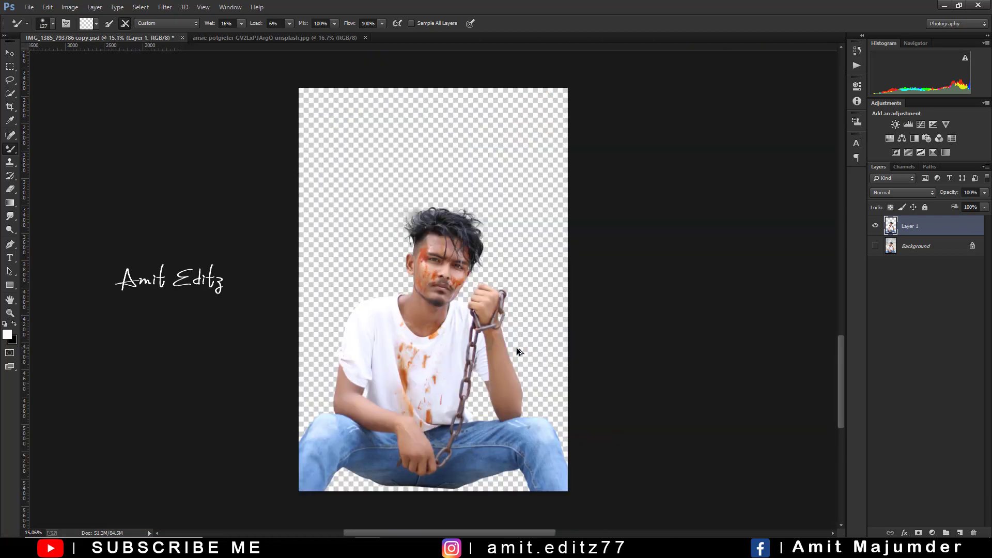
{"action": "scroll", "coordinate": [519, 337], "scroll_direction": "up", "scroll_amount": 2, "text": "alt"}
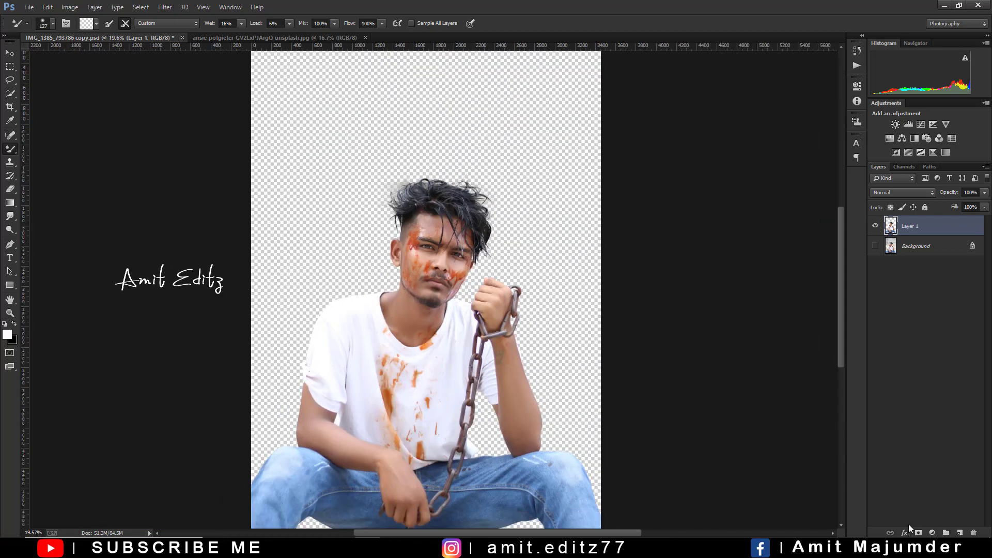
- Add a Selective Color layer with Reds Cyan -74, Magenta +5, Yellow 0, Black +5
{"action": "left_click", "coordinate": [934, 533]}
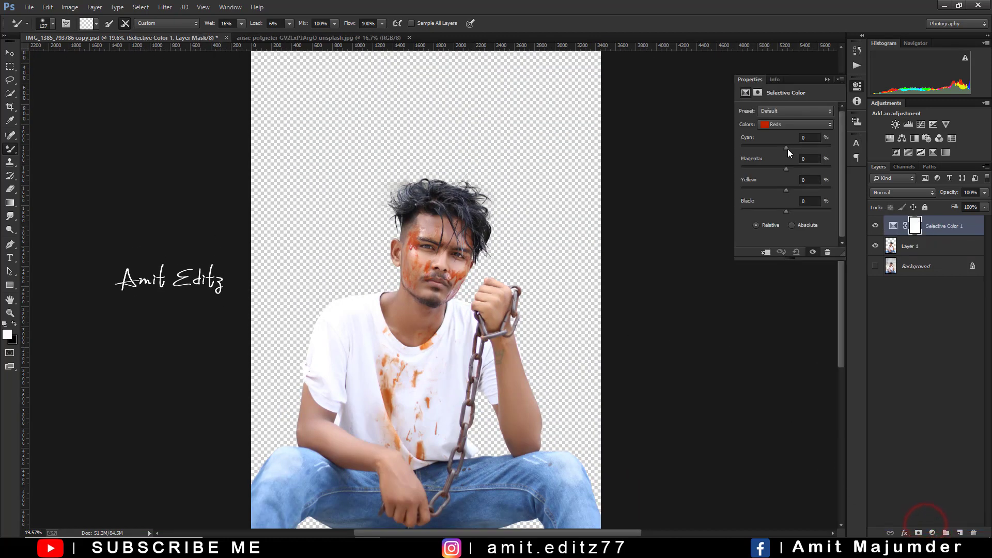
{"action": "mouse_move", "coordinate": [795, 152]}
{"action": "left_mouse_down"}
{"action": "mouse_move", "coordinate": [744, 149]}
{"action": "mouse_move", "coordinate": [787, 169]}
{"action": "left_mouse_up"}
{"action": "left_click_drag", "start_coordinate": [786, 169], "coordinate": [790, 190]}
{"action": "double_click", "coordinate": [810, 180]}
{"action": "type", "text": "0"}
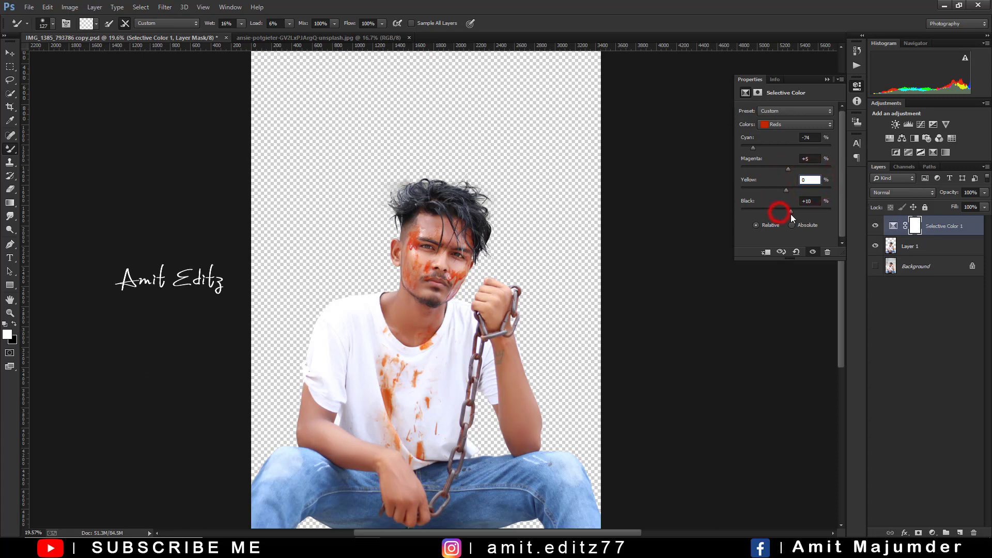
{"action": "left_click_drag", "start_coordinate": [806, 219], "coordinate": [788, 219]}
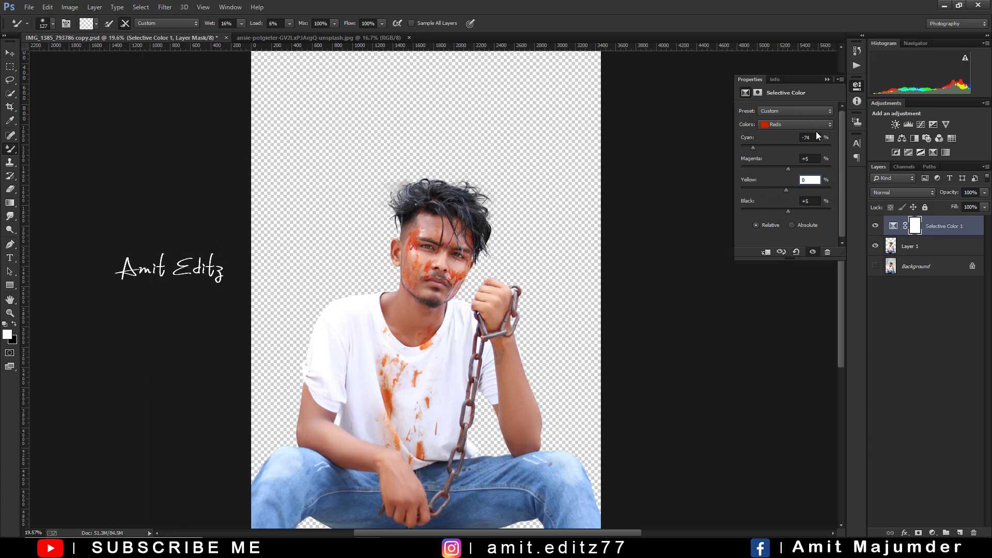
{"action": "left_click", "coordinate": [828, 79]}
- Compare the adjustment on and off, then merge it into Layer 1
{"action": "left_click", "coordinate": [874, 226]}
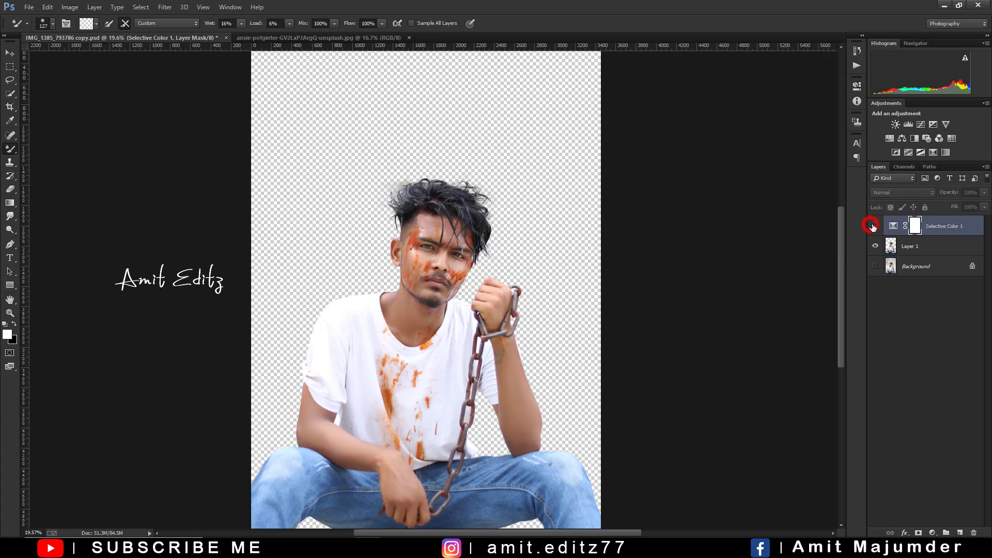
{"action": "left_click", "coordinate": [874, 226]}
{"action": "left_click", "coordinate": [914, 247], "text": "ctrl"}
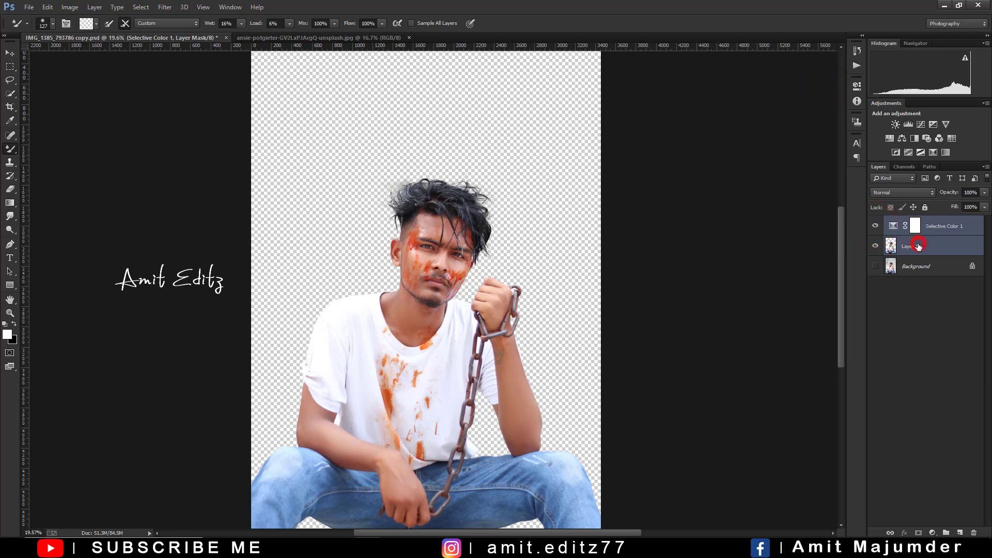
{"action": "right_click", "coordinate": [914, 245]}
{"action": "left_click", "coordinate": [820, 375]}
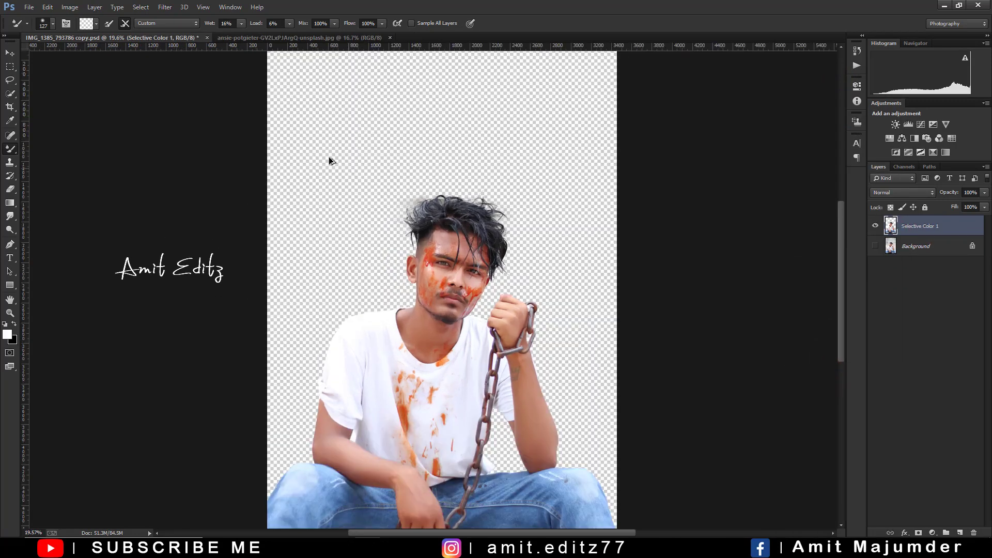
- Apply a Camera Raw Filter with Contrast +12, Highlights -64 and Oranges luminance +26
{"action": "key", "text": "ctrl+0"}
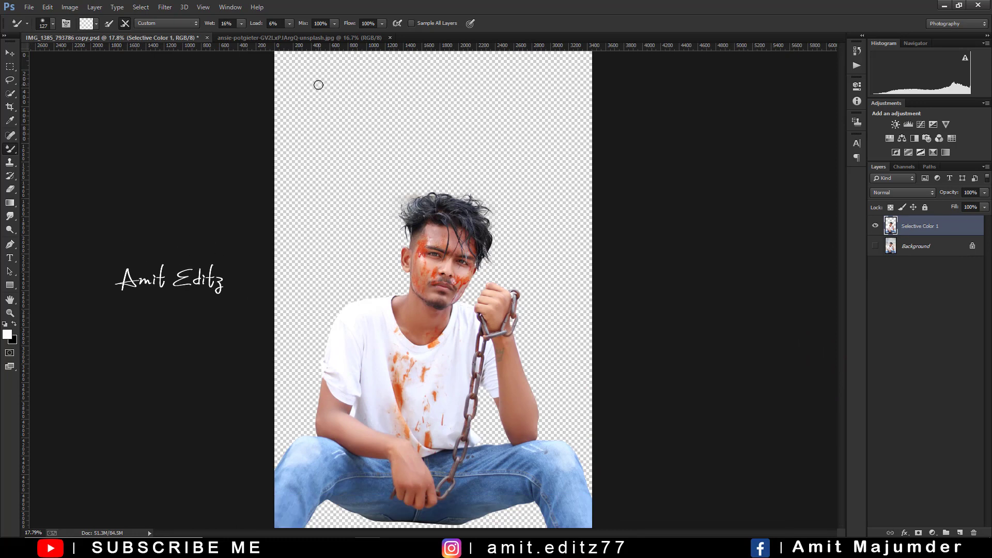
{"action": "left_click", "coordinate": [166, 7]}
{"action": "left_click", "coordinate": [174, 67]}
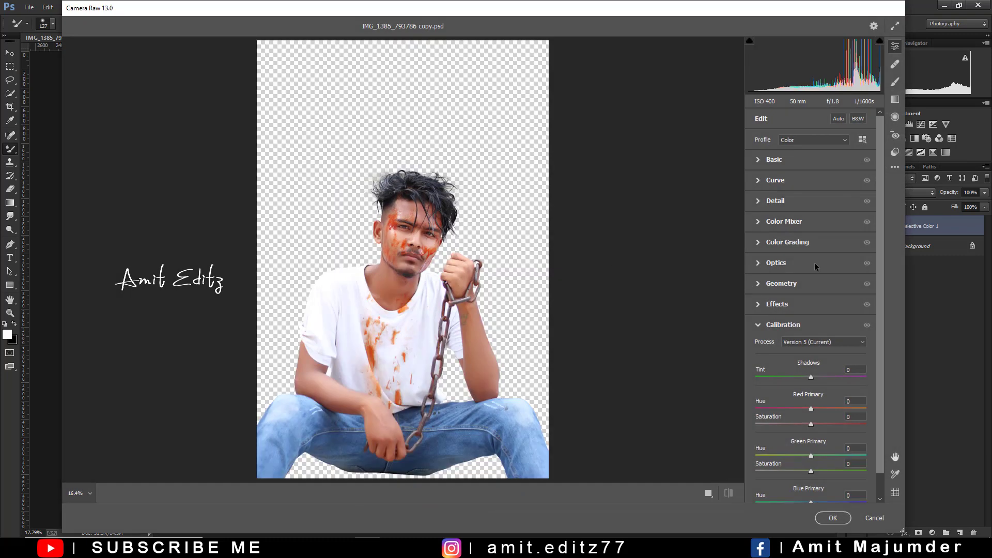
{"action": "left_click", "coordinate": [778, 160]}
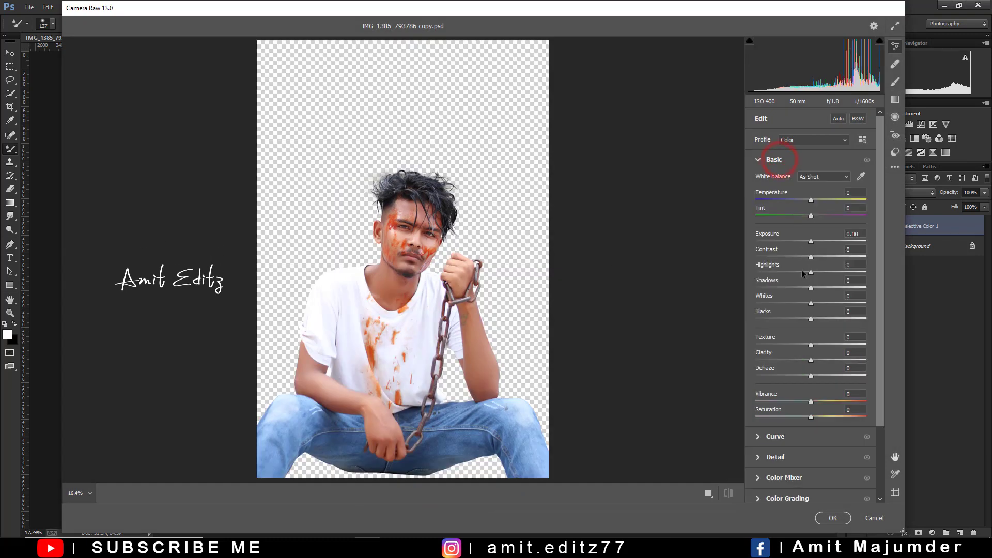
{"action": "left_click_drag", "start_coordinate": [810, 257], "coordinate": [818, 257]}
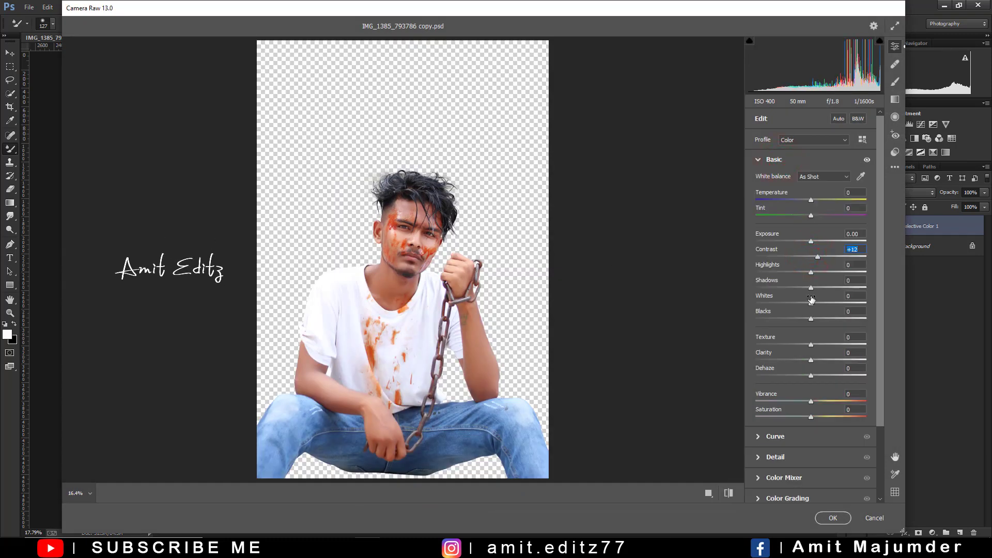
{"action": "left_click_drag", "start_coordinate": [807, 272], "coordinate": [804, 273]}
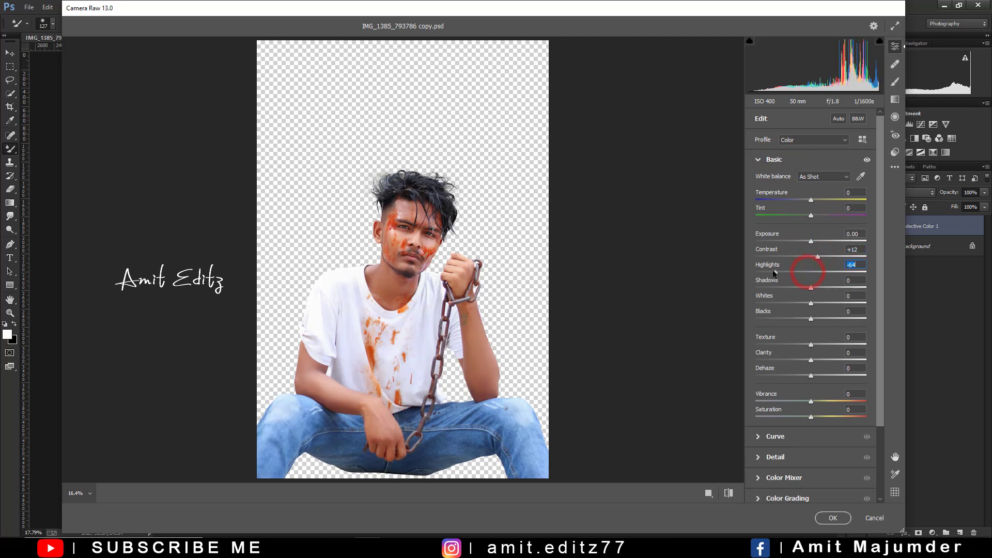
{"action": "left_click", "coordinate": [803, 480]}
{"action": "left_click_drag", "start_coordinate": [811, 292], "coordinate": [823, 293]}
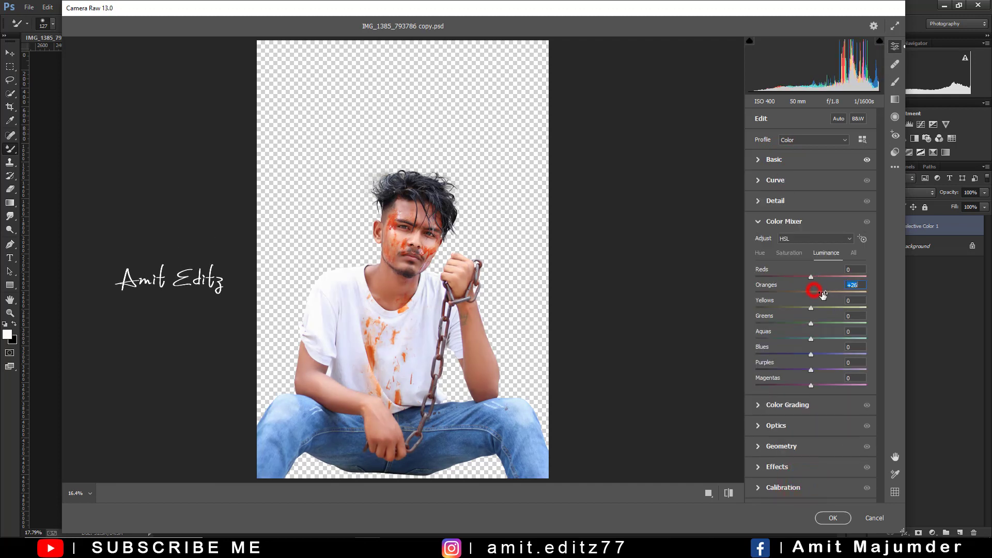
{"action": "left_click", "coordinate": [833, 518]}
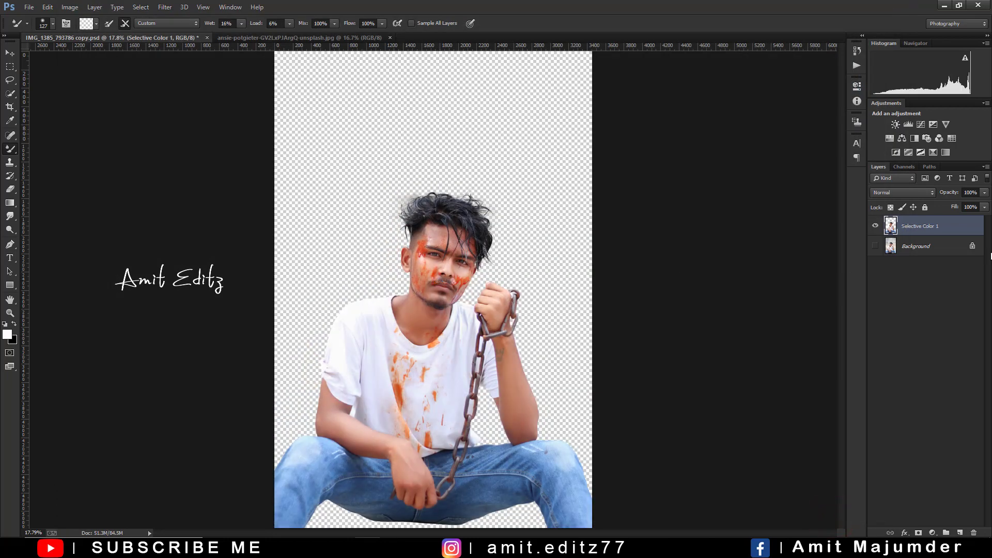
- Launch Color Efex Pro 4, preview several looks, and settle on Dark Contrasts
{"action": "left_click", "coordinate": [163, 8]}
{"action": "mouse_move", "coordinate": [183, 273]}
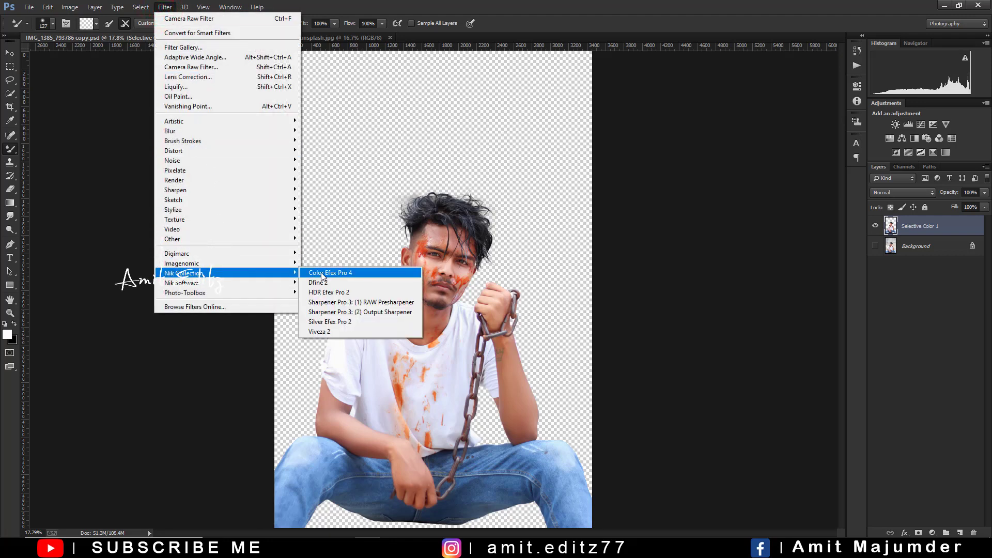
{"action": "left_click", "coordinate": [322, 273]}
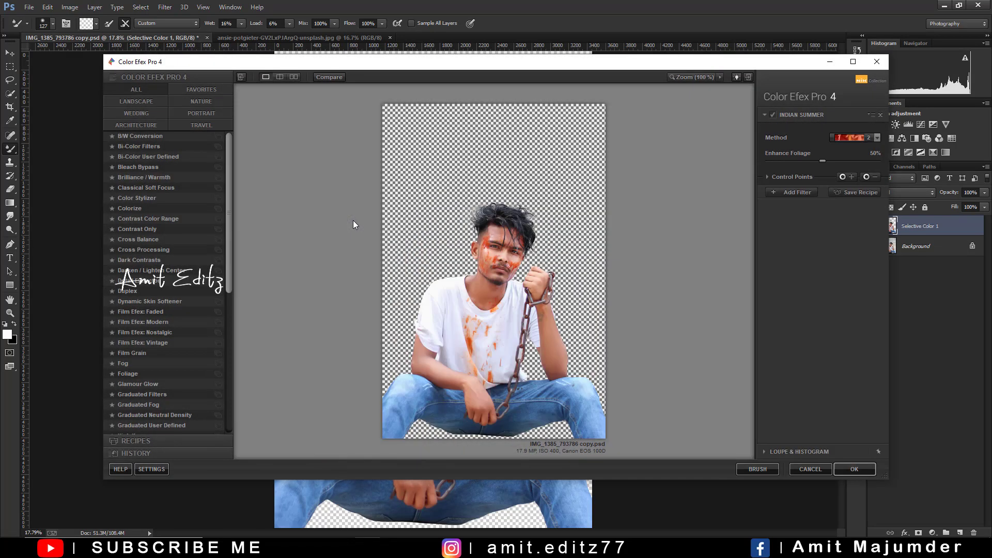
{"action": "left_click", "coordinate": [147, 157]}
{"action": "left_click", "coordinate": [138, 169]}
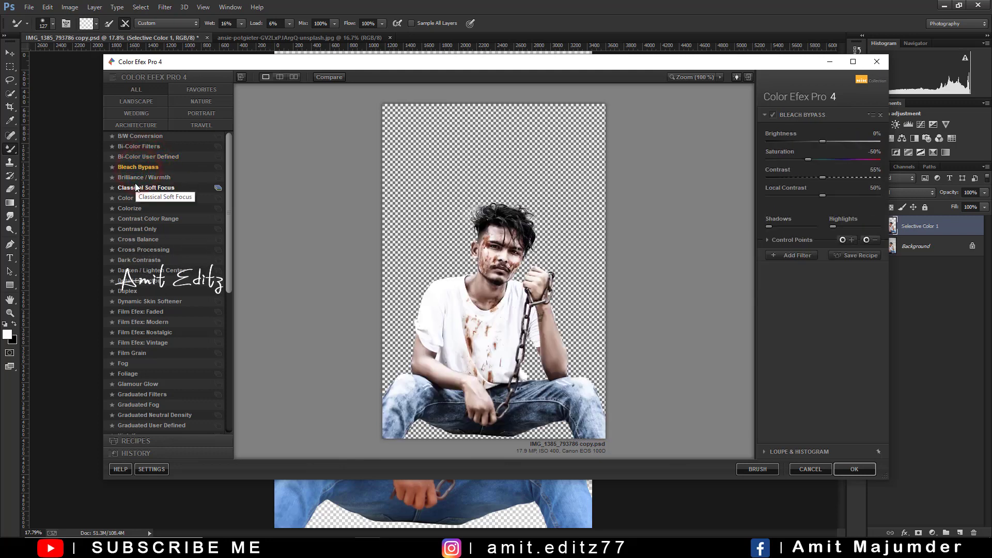
{"action": "left_click", "coordinate": [137, 188]}
{"action": "left_click", "coordinate": [136, 198]}
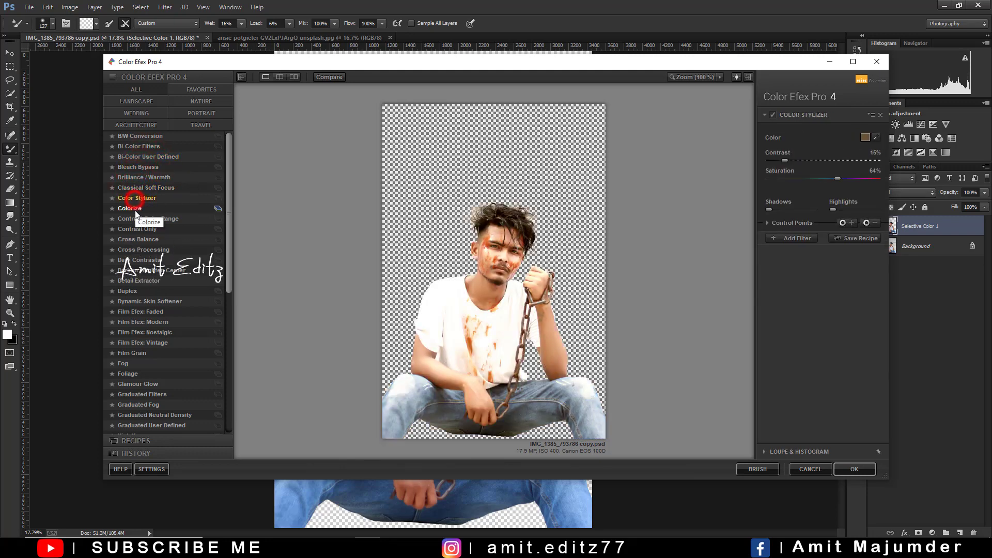
{"action": "left_click", "coordinate": [135, 209]}
{"action": "left_click", "coordinate": [134, 229]}
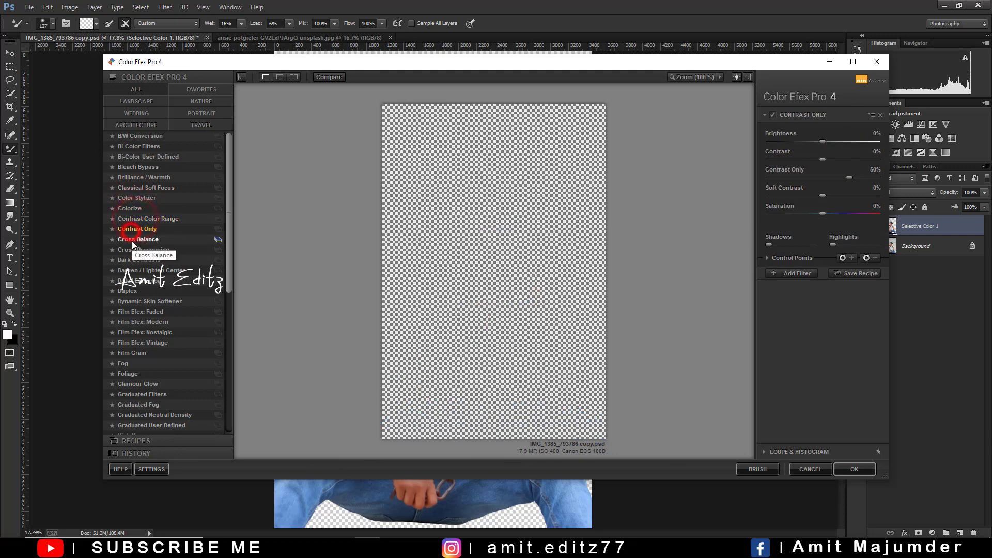
{"action": "left_click", "coordinate": [133, 241]}
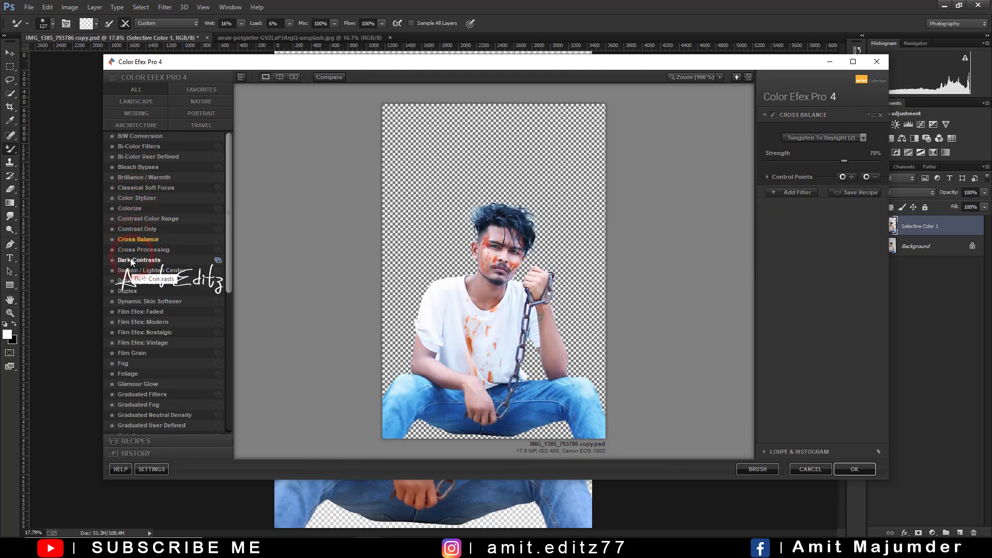
{"action": "left_click", "coordinate": [132, 260]}
{"action": "left_click", "coordinate": [130, 271]}
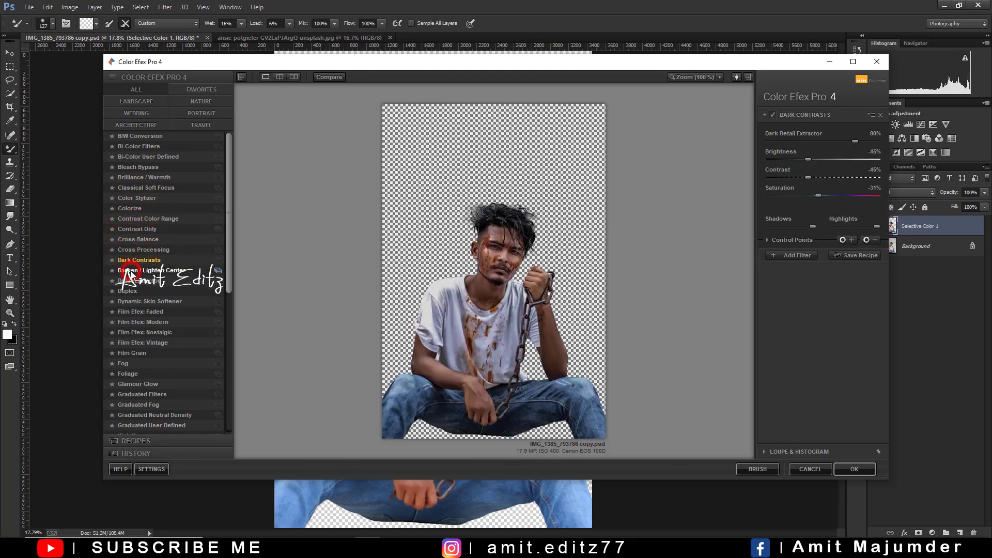
{"action": "left_click", "coordinate": [130, 261]}
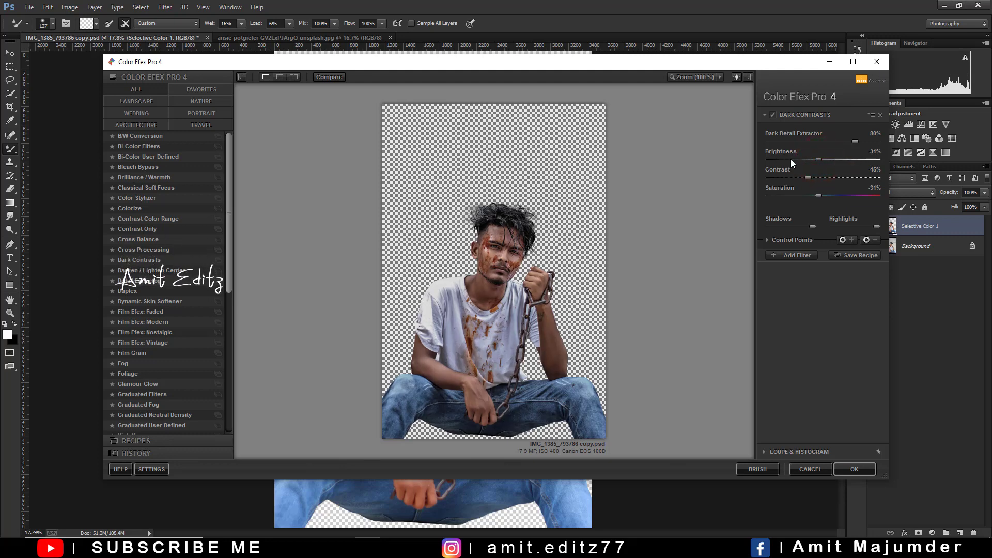
- Apply Dark Contrasts with Brightness -25%, Contrast -7% and Shadows 28%
{"action": "left_click_drag", "start_coordinate": [831, 161], "coordinate": [802, 163]}
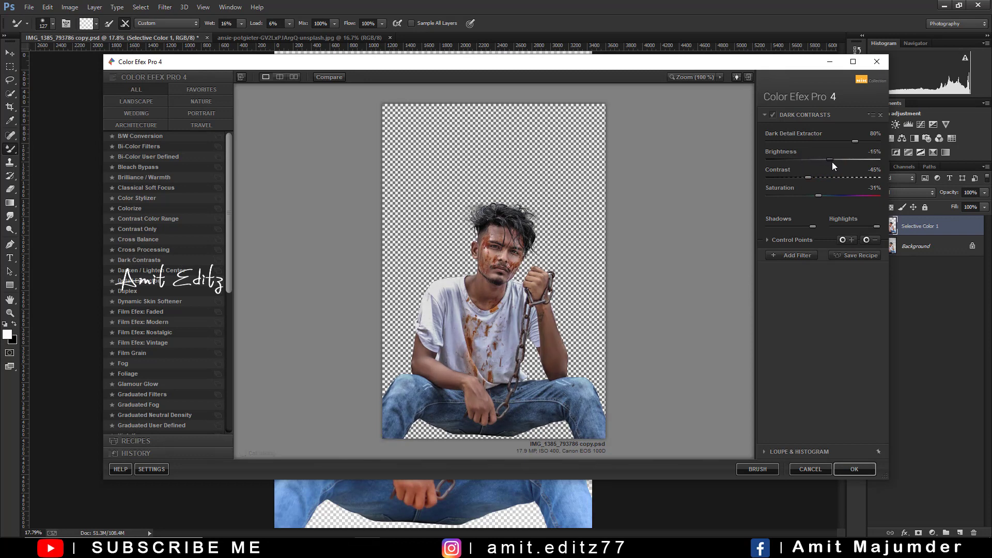
{"action": "left_click_drag", "start_coordinate": [832, 162], "coordinate": [826, 162]}
{"action": "left_click_drag", "start_coordinate": [829, 176], "coordinate": [839, 177]}
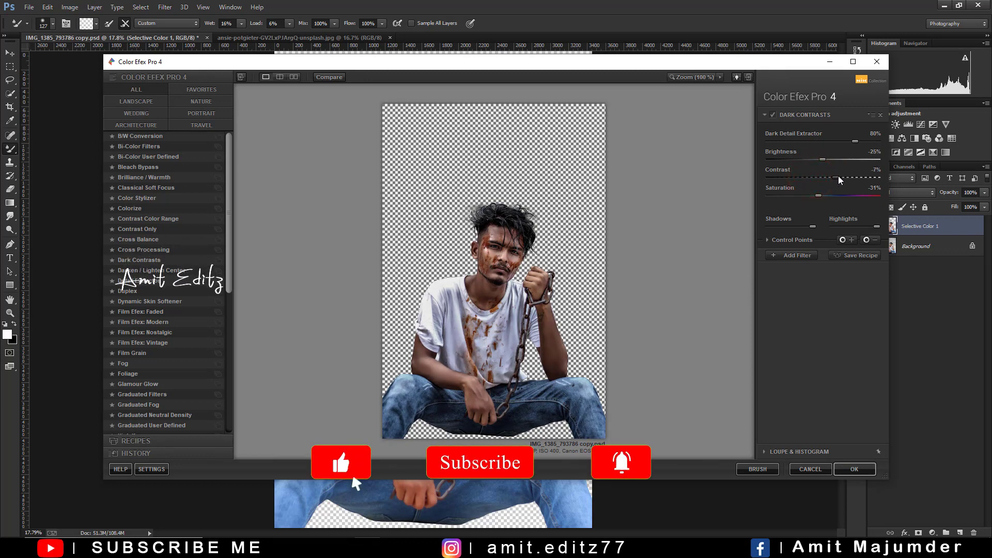
{"action": "left_click", "coordinate": [815, 226]}
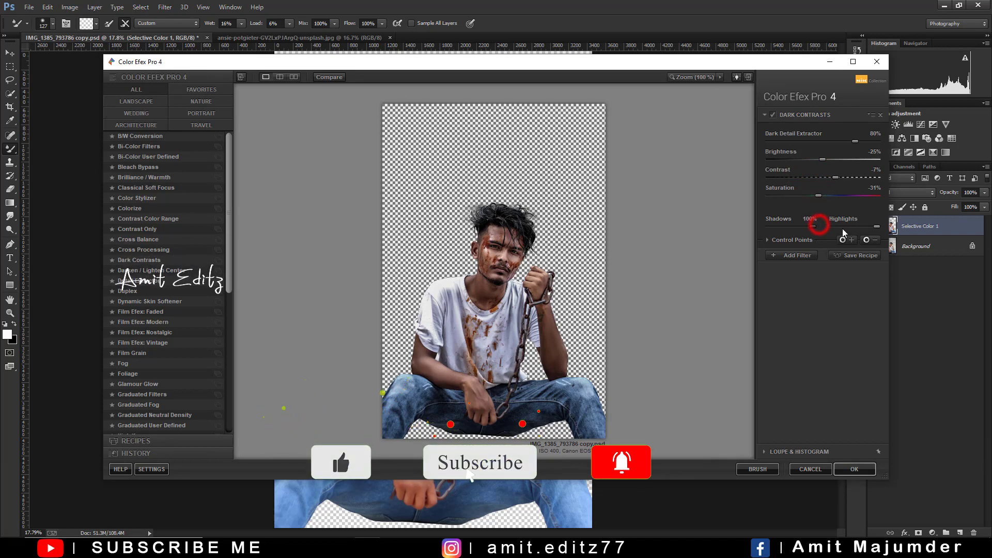
{"action": "left_click", "coordinate": [783, 226]}
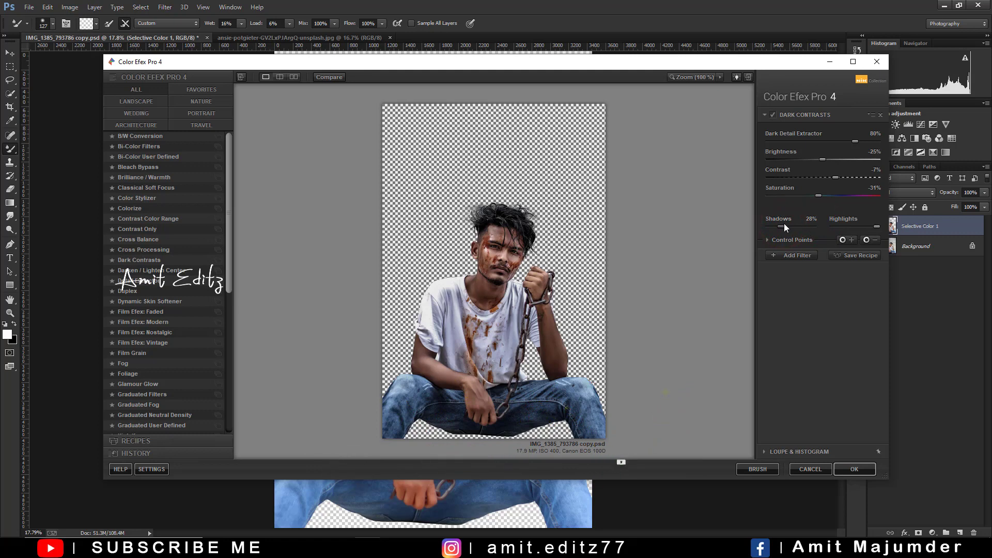
{"action": "left_click", "coordinate": [853, 469]}
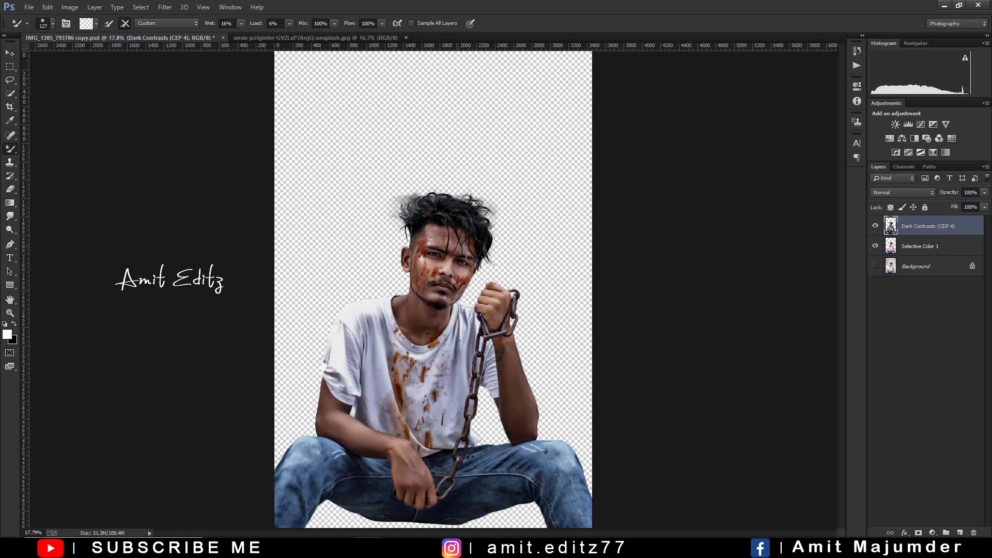
- Add a mask to the Dark Contrasts layer and set a black soft Brush to paint
{"action": "left_click", "coordinate": [918, 533]}
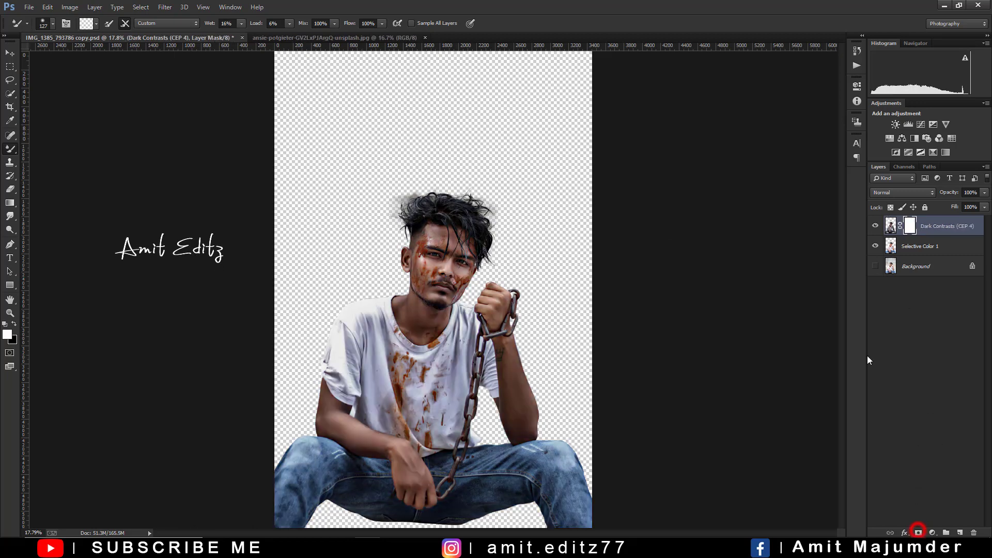
{"action": "right_click", "coordinate": [10, 150]}
{"action": "left_click", "coordinate": [57, 148]}
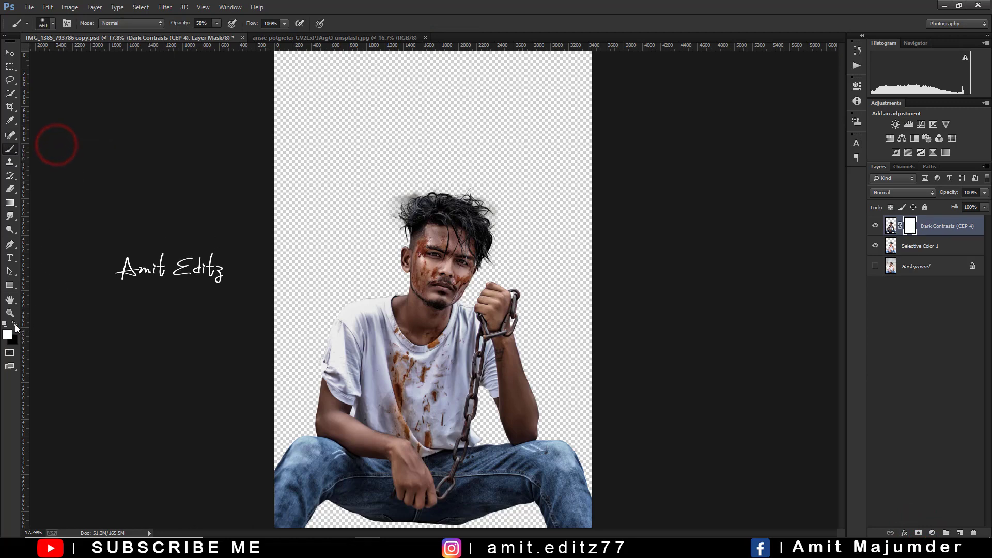
{"action": "left_click", "coordinate": [14, 324]}
{"action": "scroll", "coordinate": [455, 225], "scroll_direction": "up", "scroll_amount": 3}
- Mask the dark effect off the forehead, cheeks and neck
{"action": "mouse_move", "coordinate": [455, 225]}
{"action": "left_mouse_down"}
{"action": "mouse_move", "coordinate": [411, 246]}
{"action": "mouse_move", "coordinate": [432, 261]}
{"action": "mouse_move", "coordinate": [403, 310]}
{"action": "mouse_move", "coordinate": [377, 287]}
{"action": "mouse_move", "coordinate": [435, 354]}
{"action": "mouse_move", "coordinate": [444, 328]}
{"action": "left_mouse_up"}
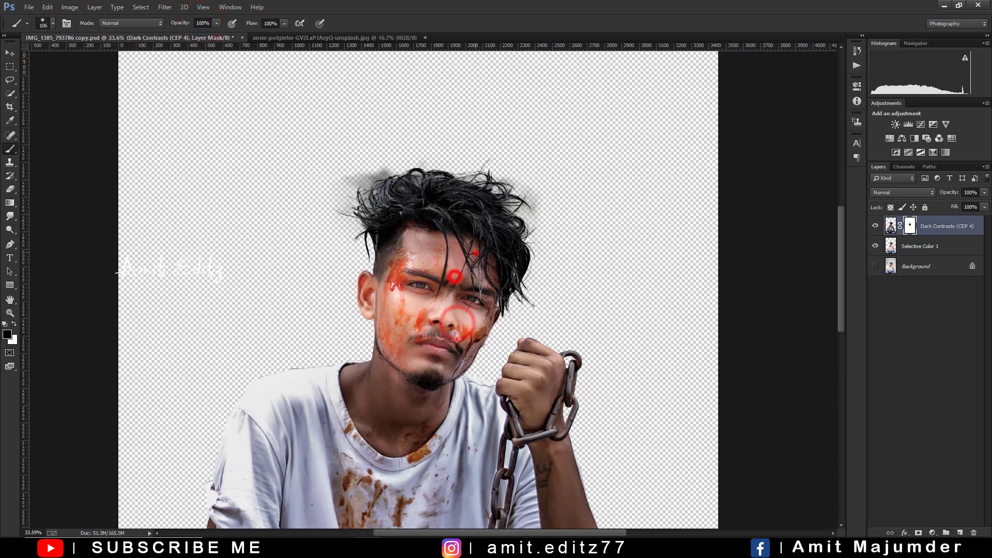
{"action": "left_click_drag", "start_coordinate": [455, 277], "coordinate": [491, 266]}
{"action": "left_click_drag", "start_coordinate": [489, 320], "coordinate": [466, 361]}
{"action": "scroll", "coordinate": [465, 360], "scroll_direction": "down", "scroll_amount": 3}
{"action": "mouse_move", "coordinate": [410, 343]}
{"action": "left_mouse_down"}
{"action": "mouse_move", "coordinate": [423, 364]}
{"action": "mouse_move", "coordinate": [407, 341]}
{"action": "left_mouse_up"}
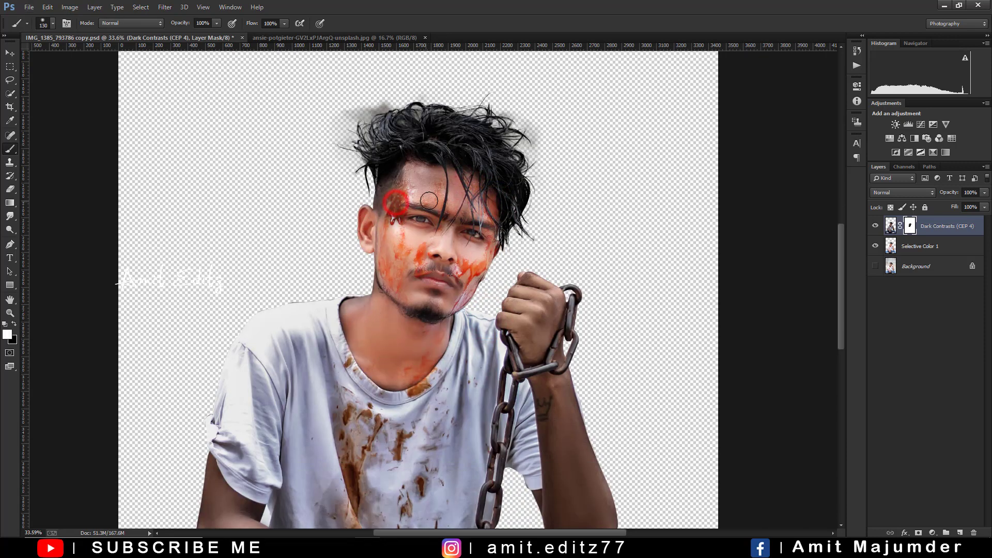
{"action": "left_click_drag", "start_coordinate": [480, 253], "coordinate": [471, 277]}
{"action": "left_click_drag", "start_coordinate": [405, 242], "coordinate": [408, 269]}
{"action": "key", "text": "ctrl+0"}
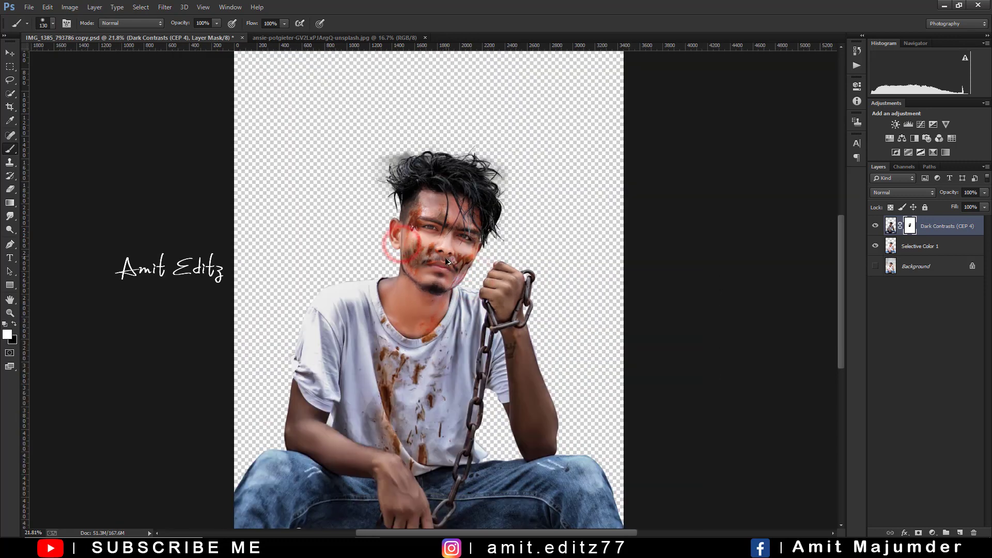
{"action": "scroll", "coordinate": [477, 285], "scroll_direction": "up", "scroll_amount": 3}
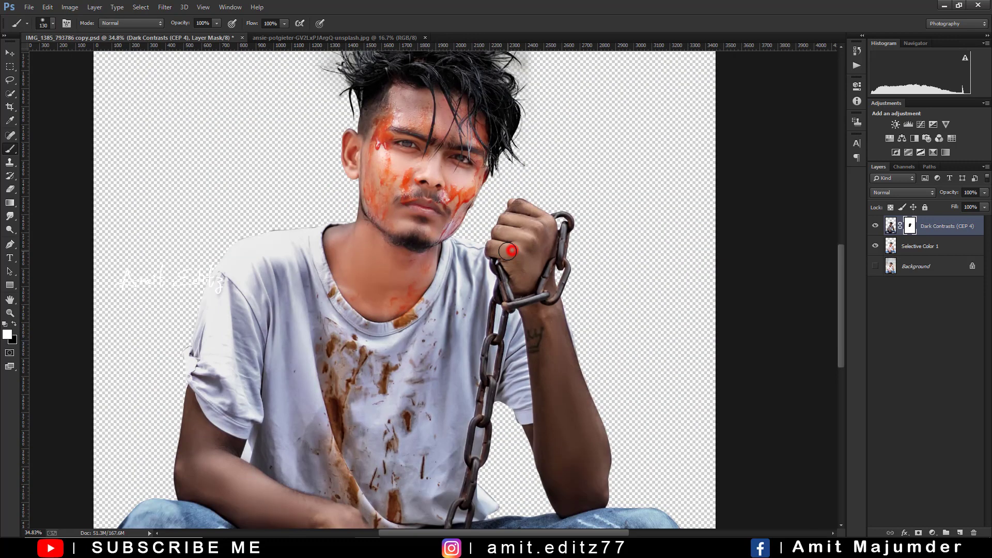
- Paint the effect back from the knuckles, both forearms, elbow and left upper arm
{"action": "mouse_move", "coordinate": [504, 238]}
{"action": "left_mouse_down"}
{"action": "mouse_move", "coordinate": [514, 241]}
{"action": "mouse_move", "coordinate": [548, 201]}
{"action": "mouse_move", "coordinate": [558, 321]}
{"action": "left_mouse_up"}
{"action": "scroll", "coordinate": [494, 250], "scroll_direction": "down", "scroll_amount": 3}
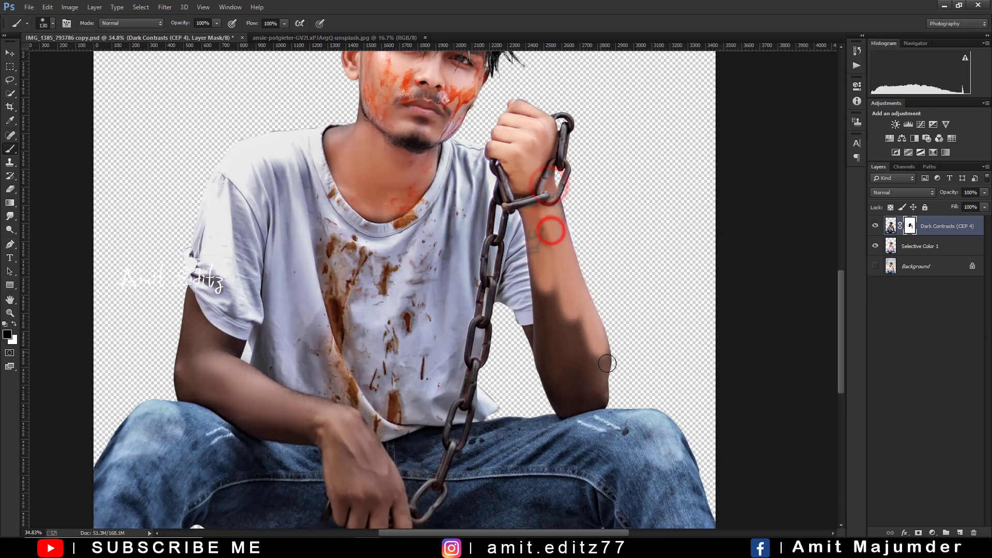
{"action": "scroll", "coordinate": [558, 321], "scroll_direction": "up", "scroll_amount": 2}
{"action": "left_click_drag", "start_coordinate": [523, 177], "coordinate": [517, 147]}
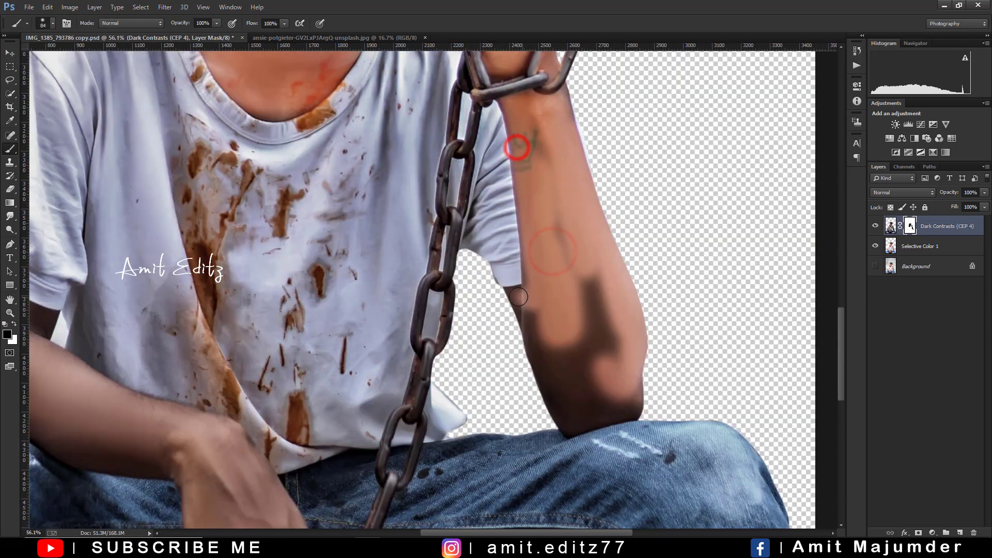
{"action": "mouse_move", "coordinate": [543, 324]}
{"action": "left_mouse_down"}
{"action": "mouse_move", "coordinate": [558, 414]}
{"action": "mouse_move", "coordinate": [571, 411]}
{"action": "mouse_move", "coordinate": [600, 366]}
{"action": "left_mouse_up"}
{"action": "left_click_drag", "start_coordinate": [561, 196], "coordinate": [571, 387]}
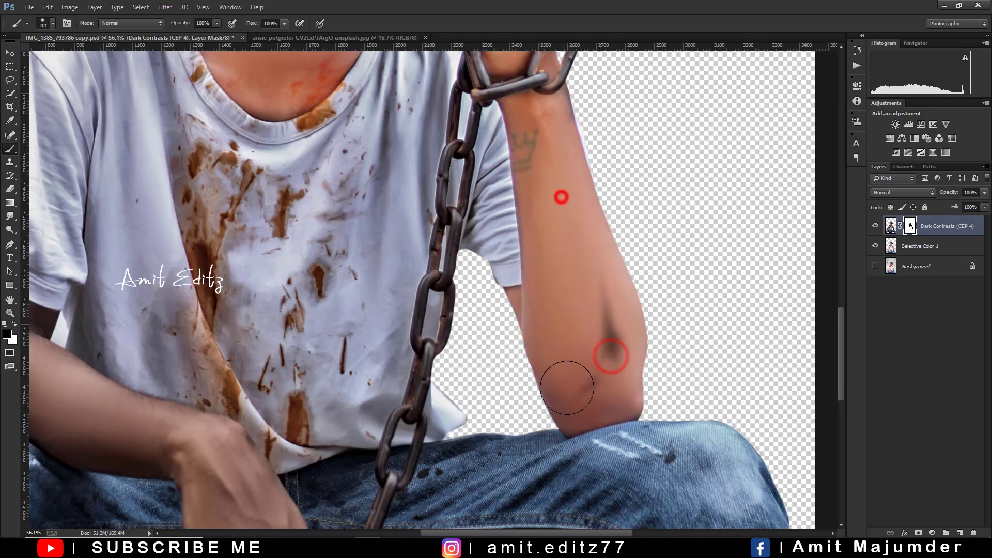
{"action": "scroll", "coordinate": [554, 309], "scroll_direction": "down", "scroll_amount": 5}
{"action": "scroll", "coordinate": [279, 240], "scroll_direction": "up", "scroll_amount": 4}
{"action": "left_click_drag", "start_coordinate": [237, 222], "coordinate": [226, 155]}
{"action": "mouse_move", "coordinate": [237, 195]}
{"action": "left_mouse_down"}
{"action": "mouse_move", "coordinate": [255, 233]}
{"action": "mouse_move", "coordinate": [395, 299]}
{"action": "mouse_move", "coordinate": [421, 350]}
{"action": "mouse_move", "coordinate": [410, 396]}
{"action": "mouse_move", "coordinate": [459, 362]}
{"action": "mouse_move", "coordinate": [405, 277]}
{"action": "mouse_move", "coordinate": [301, 241]}
{"action": "left_mouse_up"}
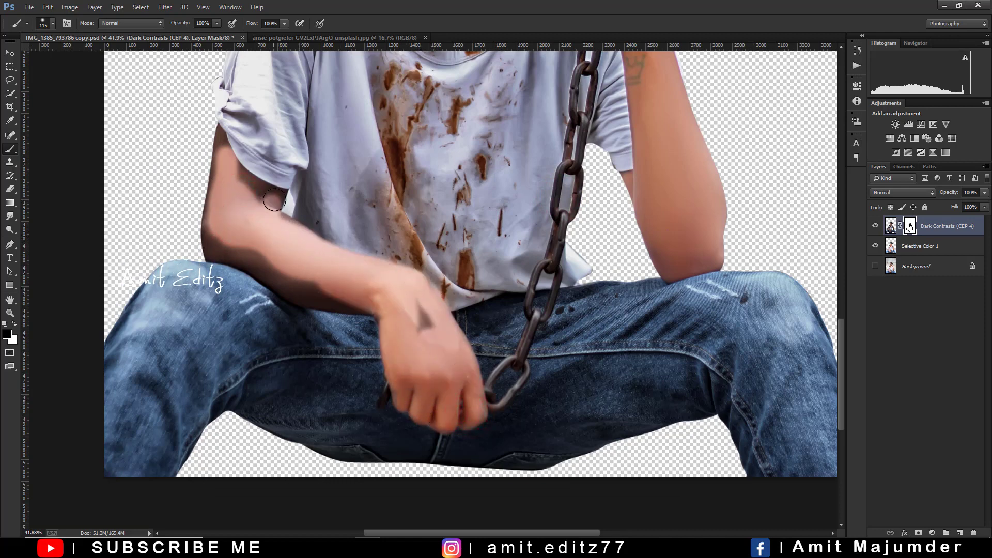
{"action": "mouse_move", "coordinate": [275, 200]}
{"action": "left_mouse_down"}
{"action": "mouse_move", "coordinate": [221, 156]}
{"action": "mouse_move", "coordinate": [211, 245]}
{"action": "mouse_move", "coordinate": [347, 299]}
{"action": "left_mouse_up"}
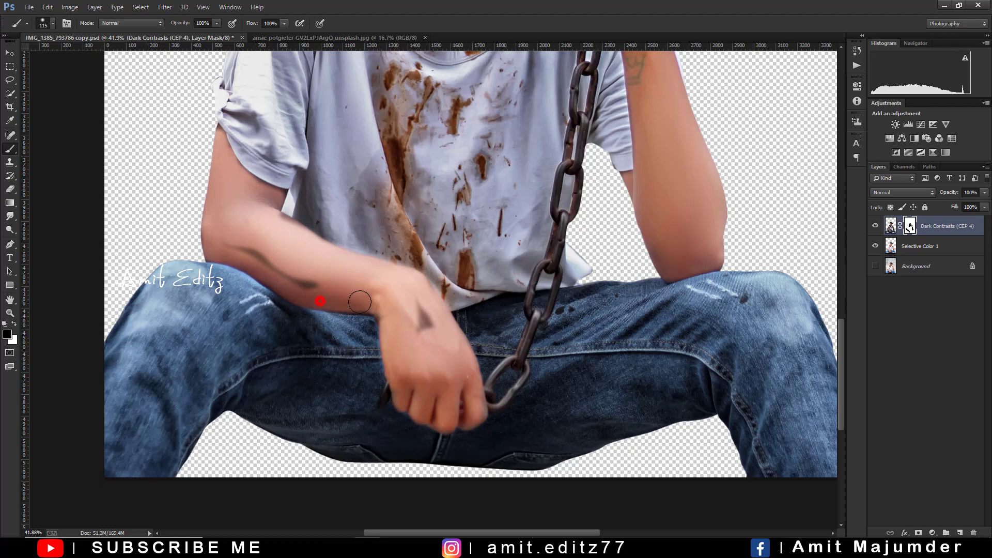
{"action": "left_click_drag", "start_coordinate": [297, 269], "coordinate": [370, 259]}
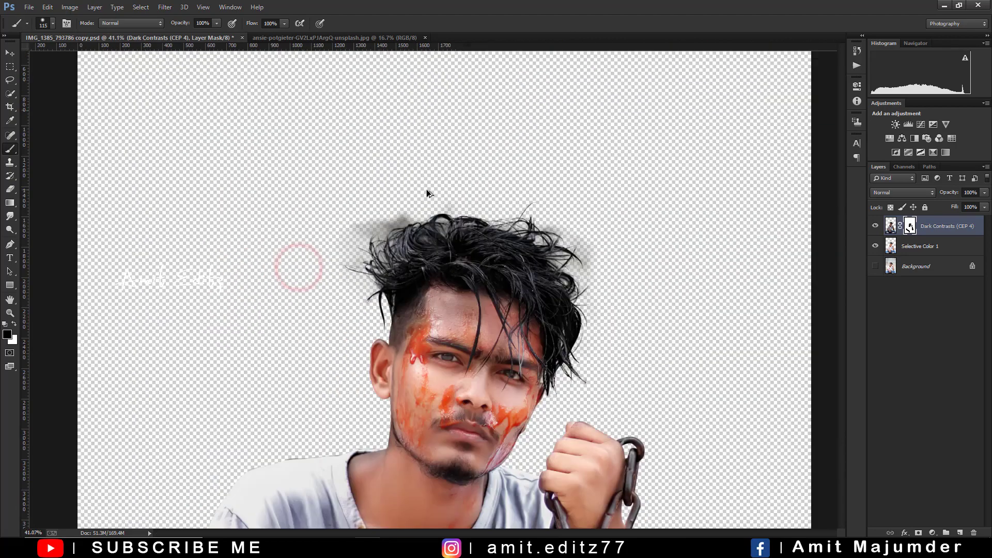
- Clear the grey haze from around the top and edges of the hair
{"action": "mouse_move", "coordinate": [365, 221]}
{"action": "left_mouse_down"}
{"action": "mouse_move", "coordinate": [355, 226]}
{"action": "mouse_move", "coordinate": [403, 212]}
{"action": "left_mouse_up"}
{"action": "left_click_drag", "start_coordinate": [563, 212], "coordinate": [585, 270]}
{"action": "mouse_move", "coordinate": [384, 215]}
{"action": "left_mouse_down"}
{"action": "mouse_move", "coordinate": [393, 216]}
{"action": "mouse_move", "coordinate": [373, 223]}
{"action": "mouse_move", "coordinate": [381, 215]}
{"action": "left_mouse_up"}
{"action": "left_click", "coordinate": [355, 281]}
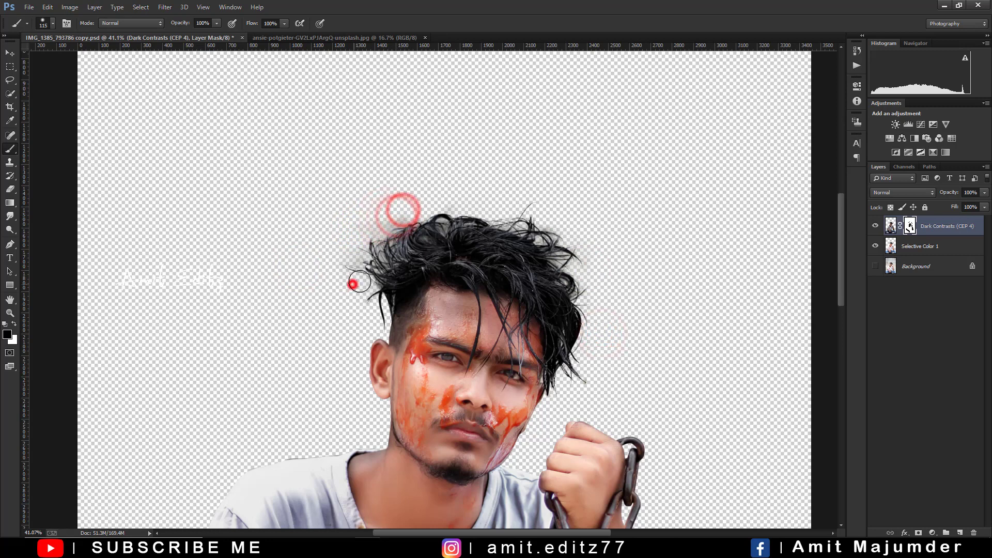
{"action": "scroll", "coordinate": [359, 292], "scroll_direction": "down", "scroll_amount": 3}
{"action": "scroll", "coordinate": [359, 290], "scroll_direction": "down", "scroll_amount": 3}
{"action": "scroll", "coordinate": [358, 289], "scroll_direction": "up", "scroll_amount": 2}
{"action": "scroll", "coordinate": [358, 286], "scroll_direction": "up", "scroll_amount": 1}
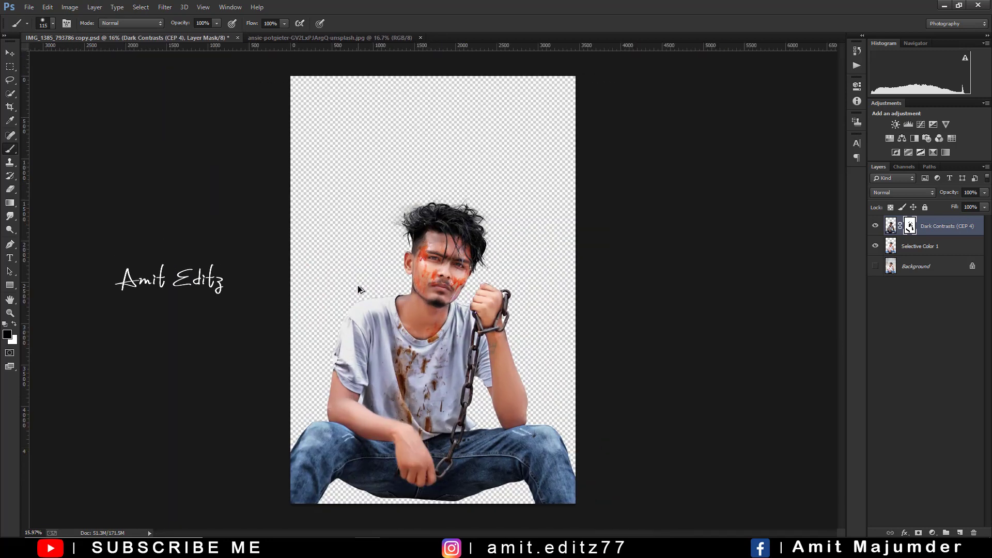
- Apply the man's layer mask and merge the Selective Color adjustment into the Dark Contrasts layer
{"action": "right_click", "coordinate": [911, 226]}
{"action": "left_click", "coordinate": [889, 265]}
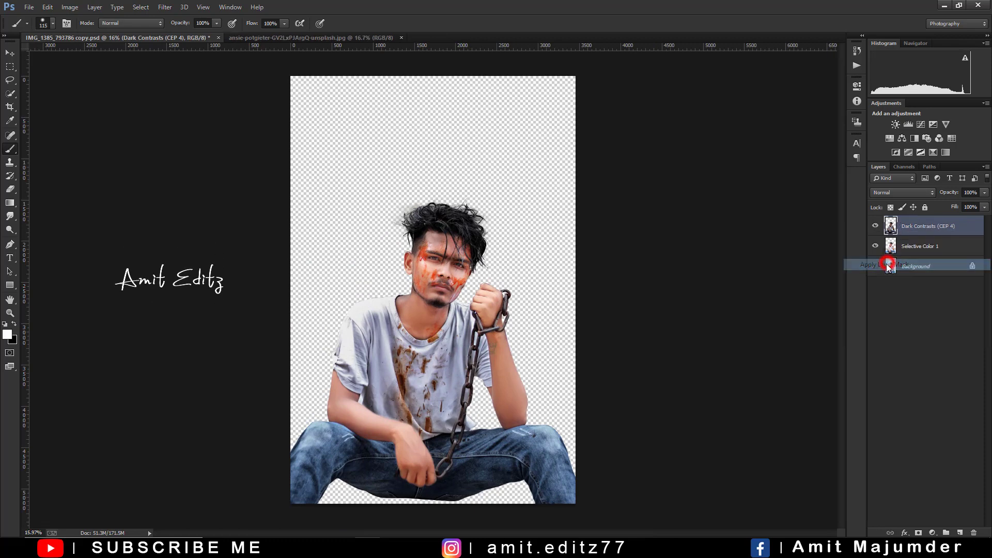
{"action": "right_click", "coordinate": [915, 242]}
{"action": "left_click", "coordinate": [807, 373]}
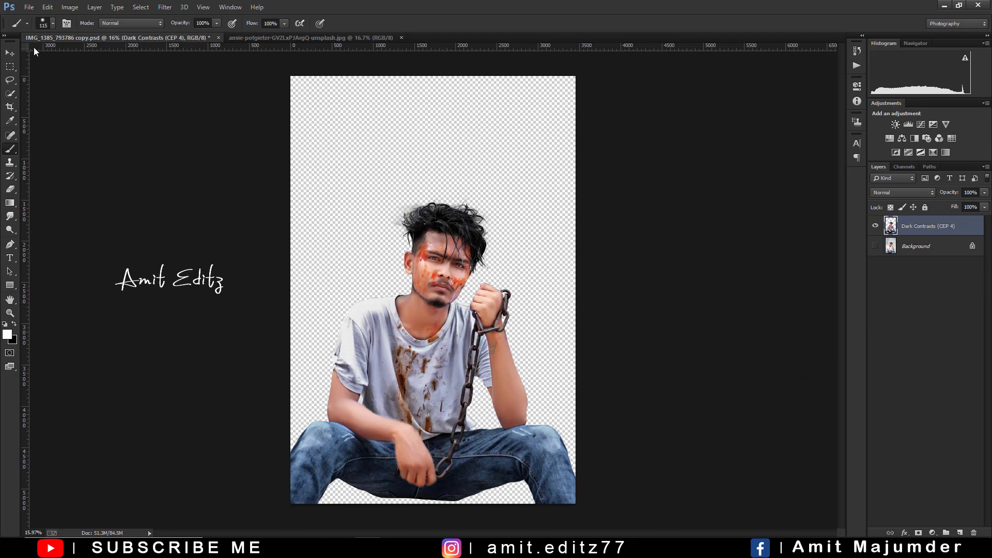
- Bring the lion photo into the man's document and place its layer beneath him
{"action": "left_click", "coordinate": [10, 53]}
{"action": "left_click", "coordinate": [296, 38]}
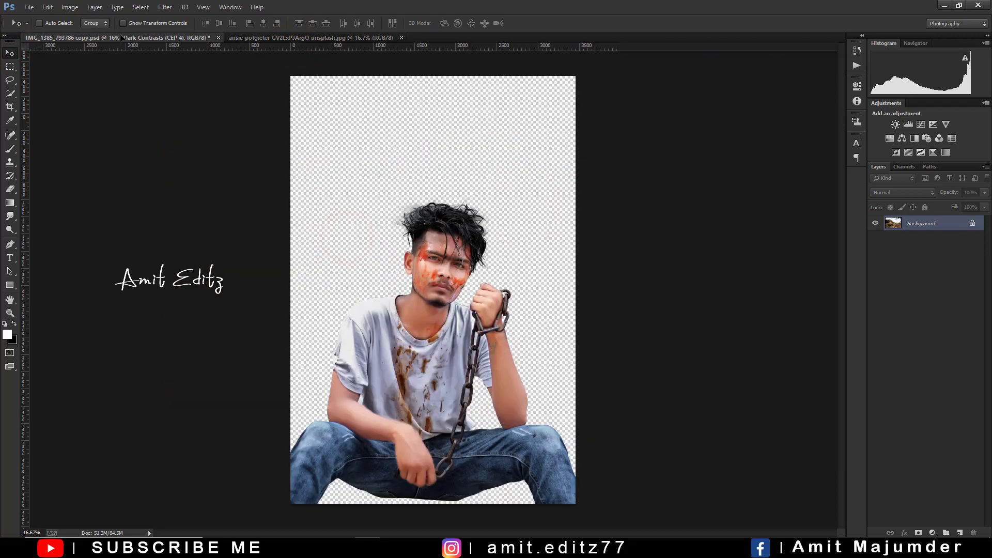
{"action": "left_click_drag", "start_coordinate": [122, 38], "coordinate": [468, 243]}
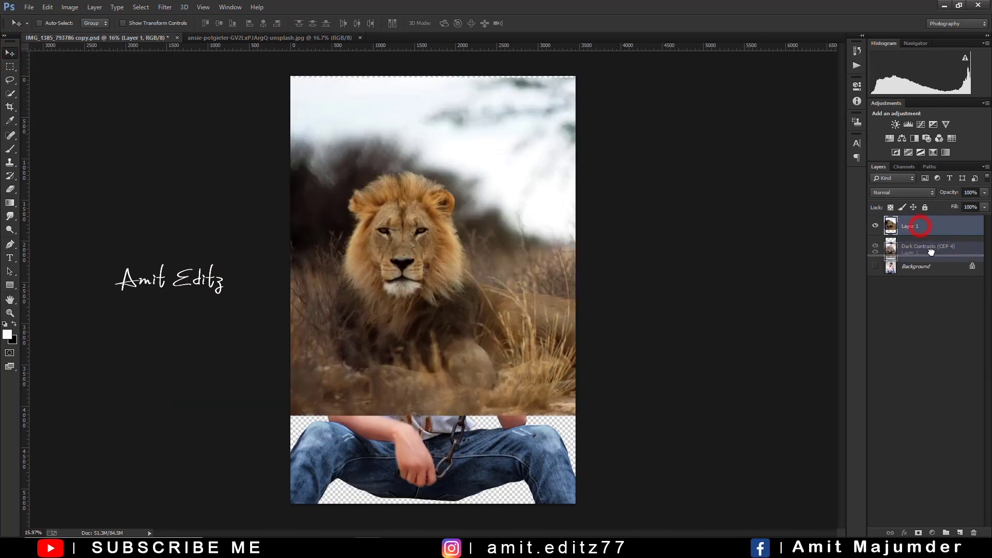
{"action": "left_click_drag", "start_coordinate": [920, 229], "coordinate": [920, 256]}
{"action": "left_click_drag", "start_coordinate": [483, 215], "coordinate": [517, 271]}
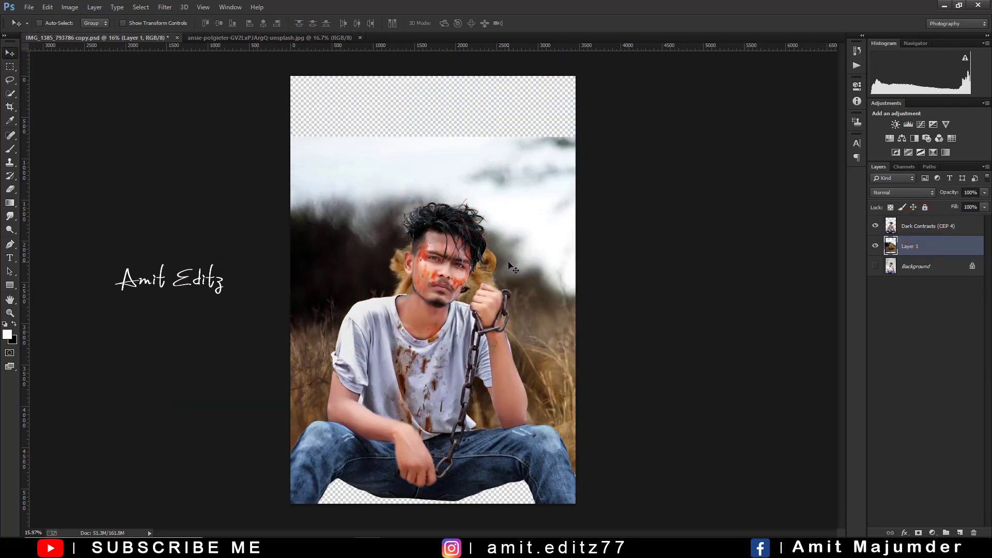
- Scale and position the lion image to fill the whole canvas behind the man
{"action": "key", "text": "ctrl+t"}
{"action": "key", "text": "ctrl+minus"}
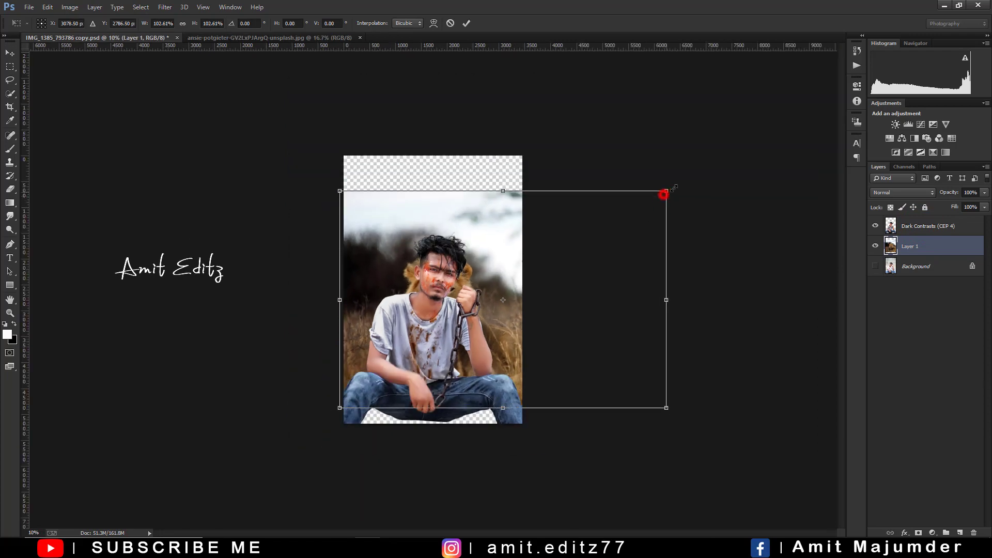
{"action": "mouse_move", "coordinate": [662, 194]}
{"action": "left_mouse_down"}
{"action": "mouse_move", "coordinate": [748, 138]}
{"action": "mouse_move", "coordinate": [592, 194]}
{"action": "mouse_move", "coordinate": [628, 205]}
{"action": "left_mouse_up"}
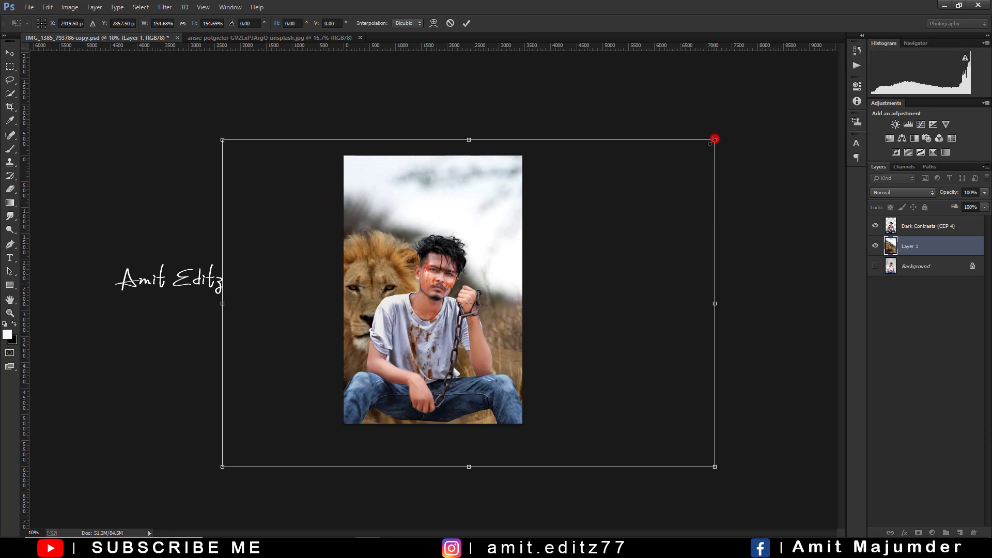
{"action": "left_click_drag", "start_coordinate": [715, 139], "coordinate": [677, 156]}
{"action": "mouse_move", "coordinate": [603, 189]}
{"action": "left_mouse_down"}
{"action": "mouse_move", "coordinate": [572, 184]}
{"action": "mouse_move", "coordinate": [572, 201]}
{"action": "left_mouse_up"}
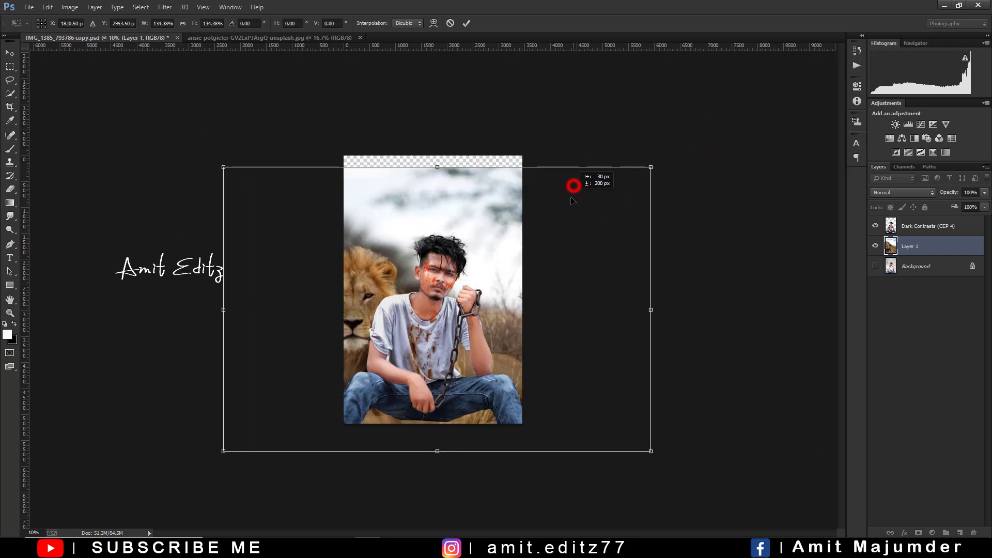
{"action": "left_click_drag", "start_coordinate": [647, 169], "coordinate": [665, 155]}
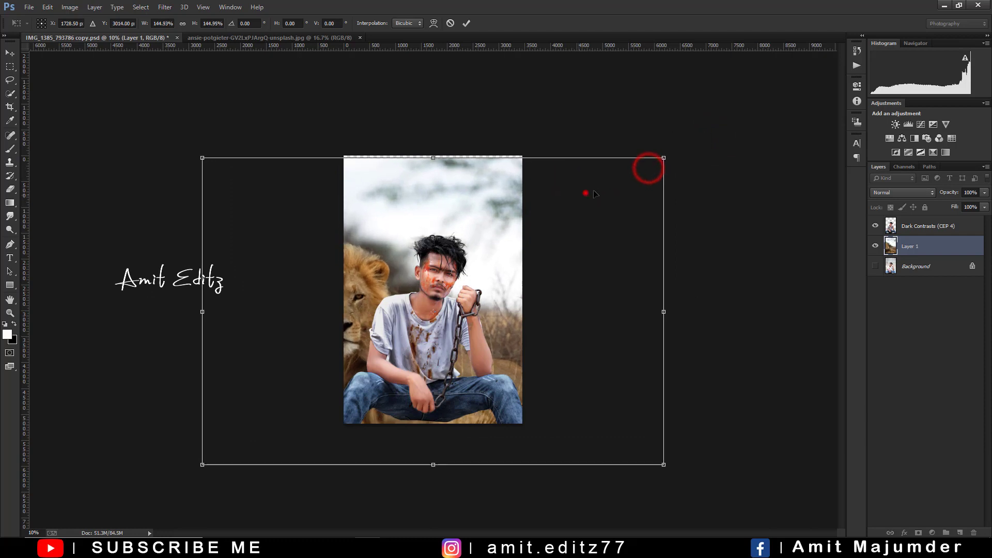
{"action": "left_click_drag", "start_coordinate": [586, 193], "coordinate": [607, 188]}
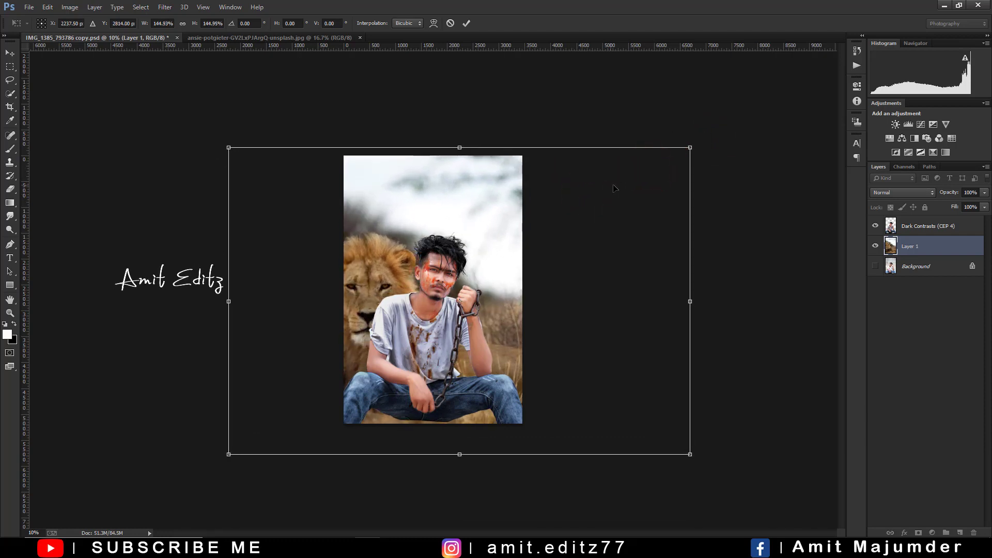
{"action": "left_click_drag", "start_coordinate": [692, 149], "coordinate": [688, 149]}
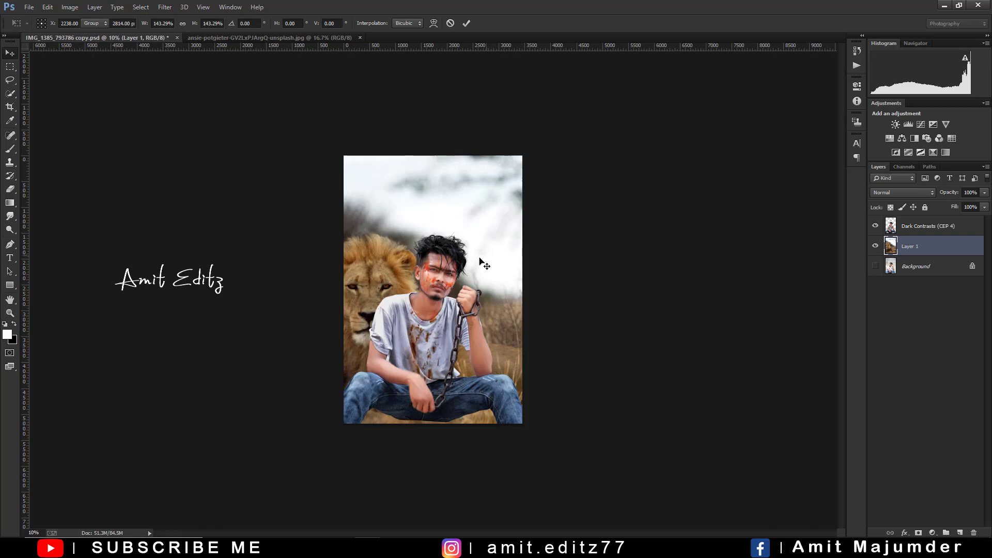
{"action": "key", "text": "ctrl+0"}
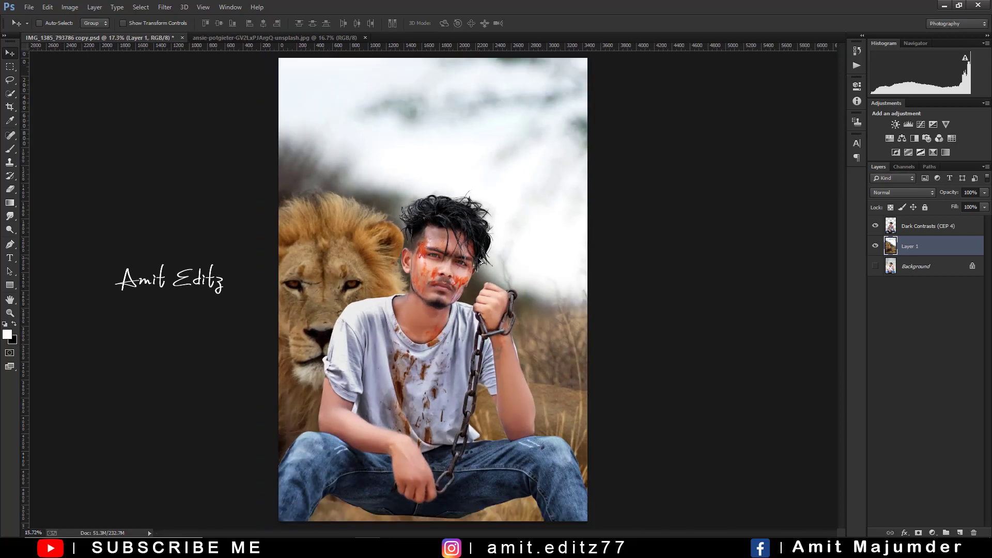
- Add an Exposure adjustment at -11.26, clipped to the man, with its mask inverted
{"action": "key", "text": "ctrl+minus"}
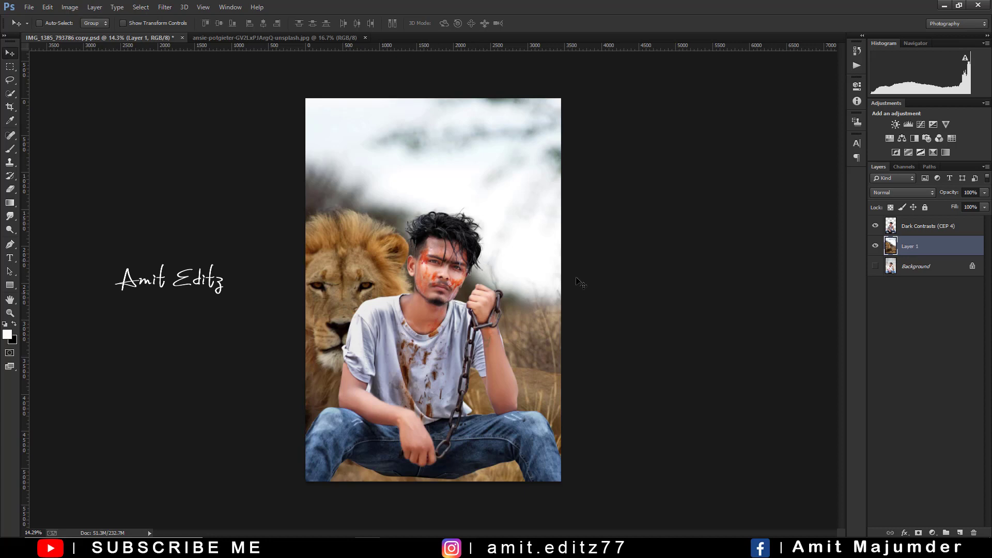
{"action": "left_click", "coordinate": [914, 231]}
{"action": "left_click", "coordinate": [932, 124]}
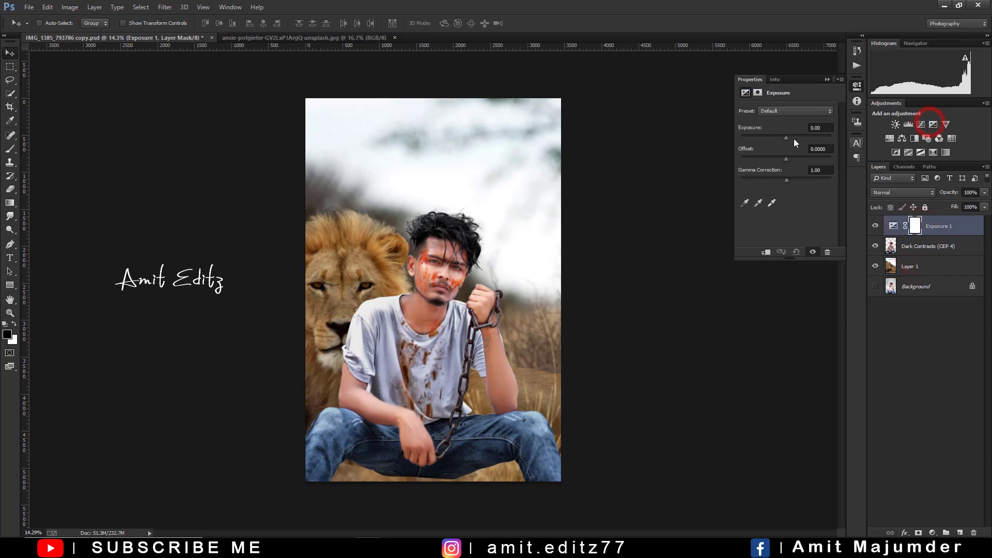
{"action": "left_click_drag", "start_coordinate": [786, 137], "coordinate": [752, 138]}
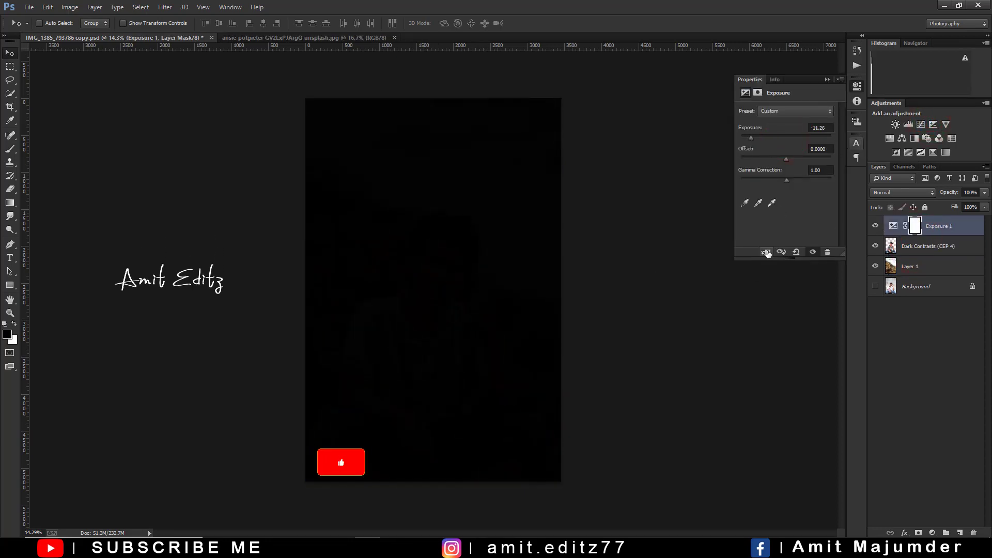
{"action": "left_click", "coordinate": [766, 252]}
{"action": "left_click", "coordinate": [827, 80]}
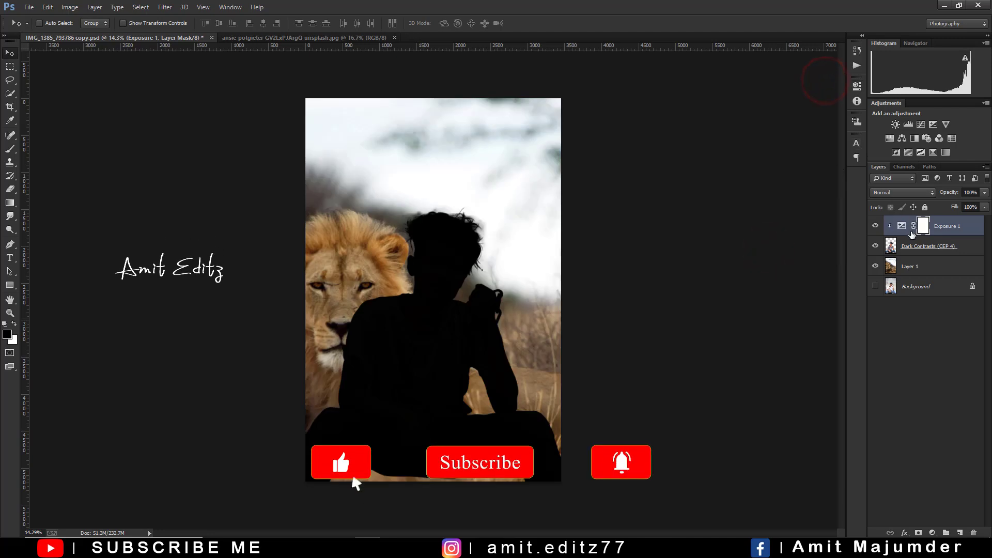
{"action": "key", "text": "ctrl+i"}
- Paint white at 16% opacity on the Exposure mask along the bottom of the jeans
{"action": "left_click", "coordinate": [10, 149]}
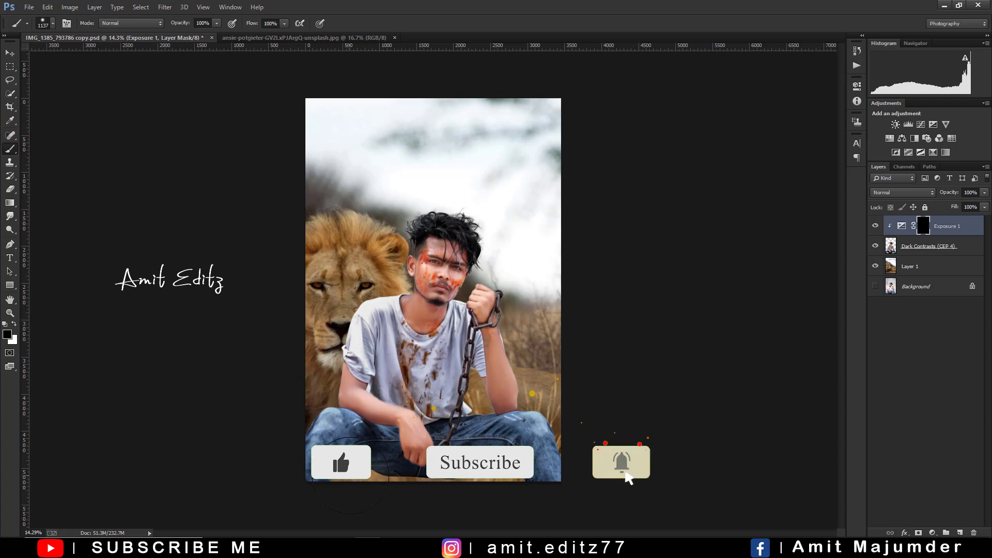
{"action": "left_click", "coordinate": [10, 162]}
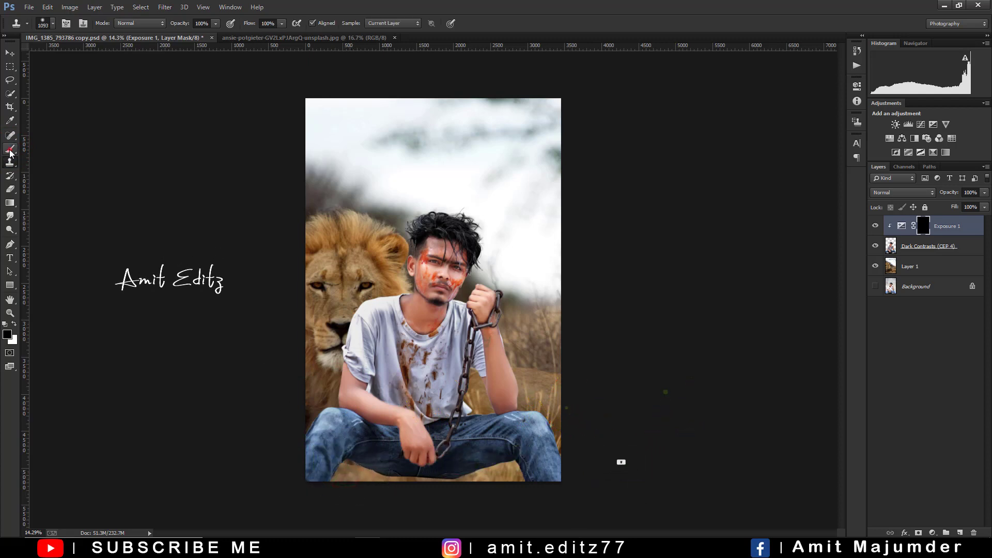
{"action": "left_click", "coordinate": [10, 149]}
{"action": "left_click", "coordinate": [14, 324]}
{"action": "left_click", "coordinate": [321, 465]}
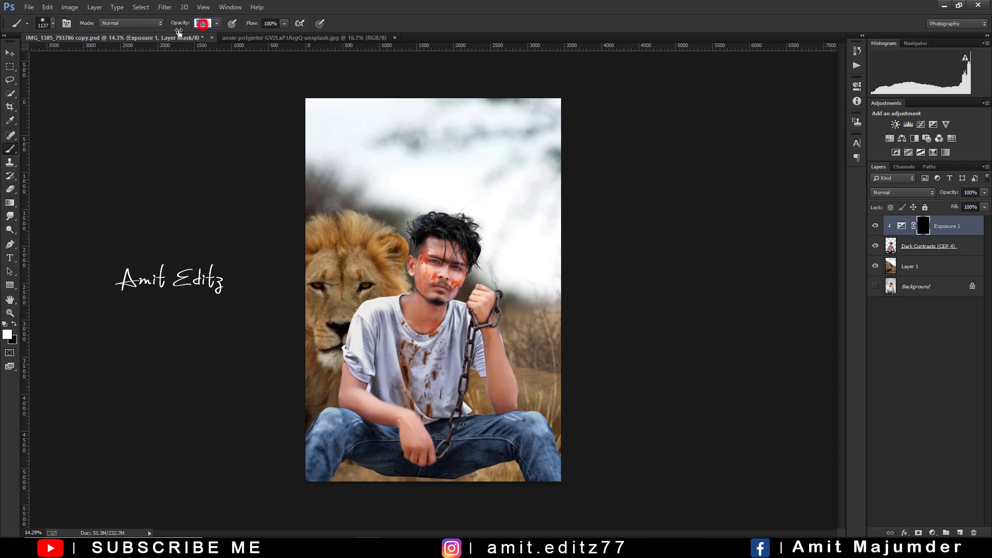
{"action": "left_click_drag", "start_coordinate": [179, 32], "coordinate": [162, 34]}
{"action": "mouse_move", "coordinate": [381, 492]}
{"action": "left_mouse_down"}
{"action": "mouse_move", "coordinate": [487, 502]}
{"action": "mouse_move", "coordinate": [505, 478]}
{"action": "left_mouse_up"}
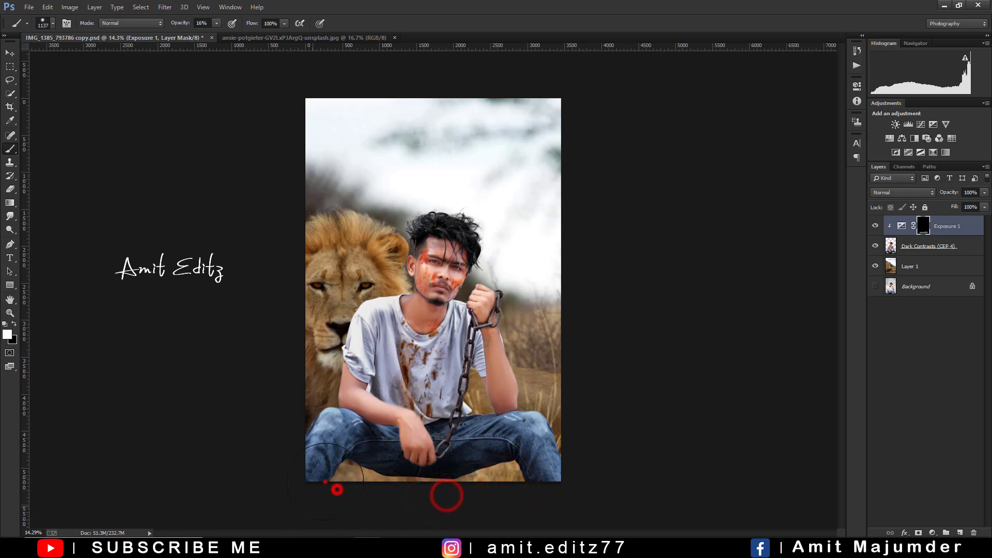
{"action": "mouse_move", "coordinate": [335, 486]}
{"action": "left_mouse_down"}
{"action": "mouse_move", "coordinate": [314, 452]}
{"action": "mouse_move", "coordinate": [367, 463]}
{"action": "left_mouse_up"}
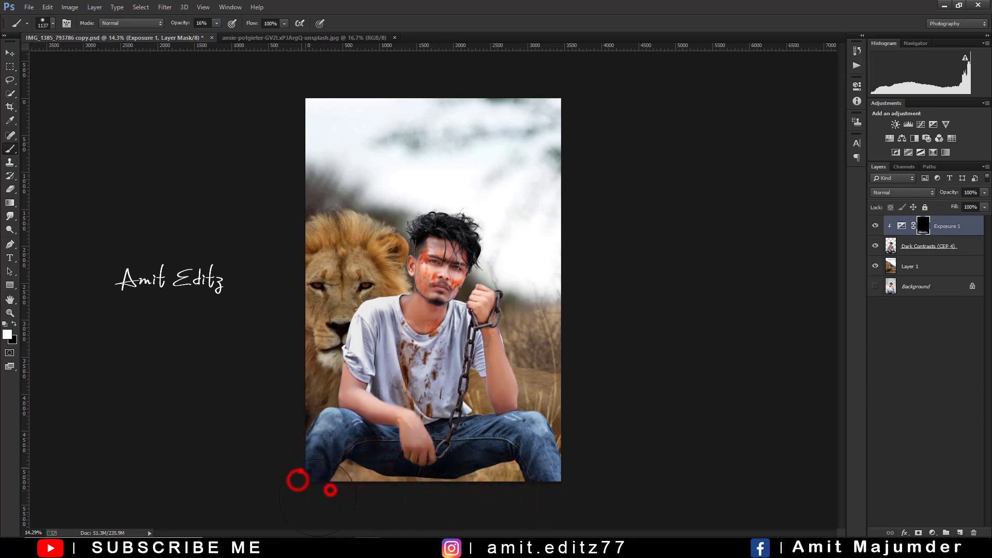
{"action": "left_click", "coordinate": [429, 499]}
- Select the lion layer and commit a crop of the image
{"action": "left_click", "coordinate": [912, 267]}
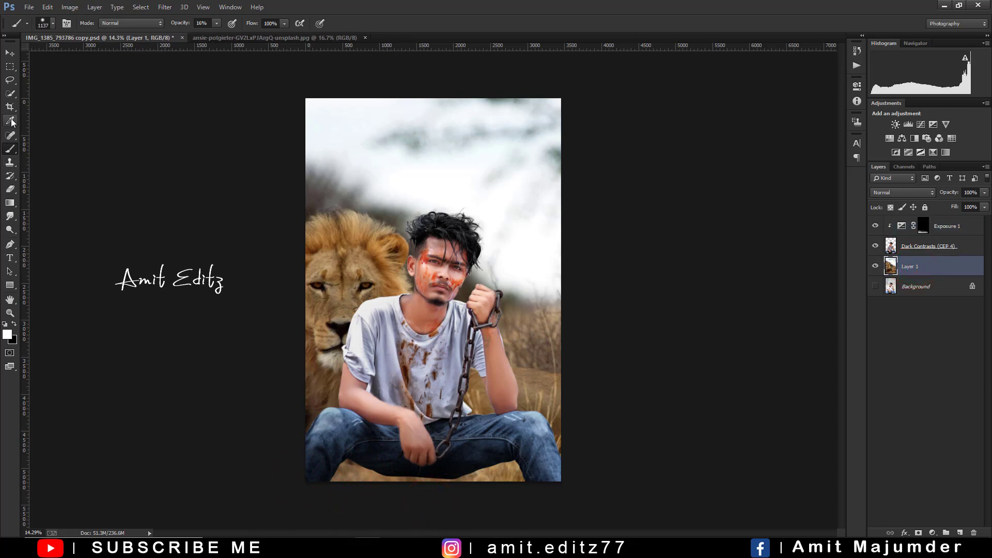
{"action": "left_click", "coordinate": [11, 105]}
{"action": "key", "text": "Return"}
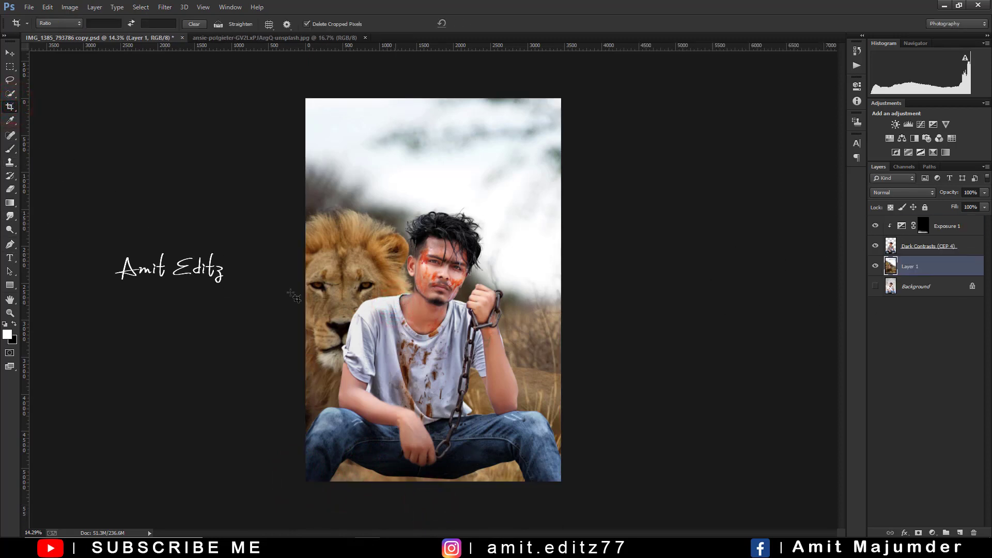
- Darken the bottom edge of the photo with gradient strokes
{"action": "left_click", "coordinate": [10, 203]}
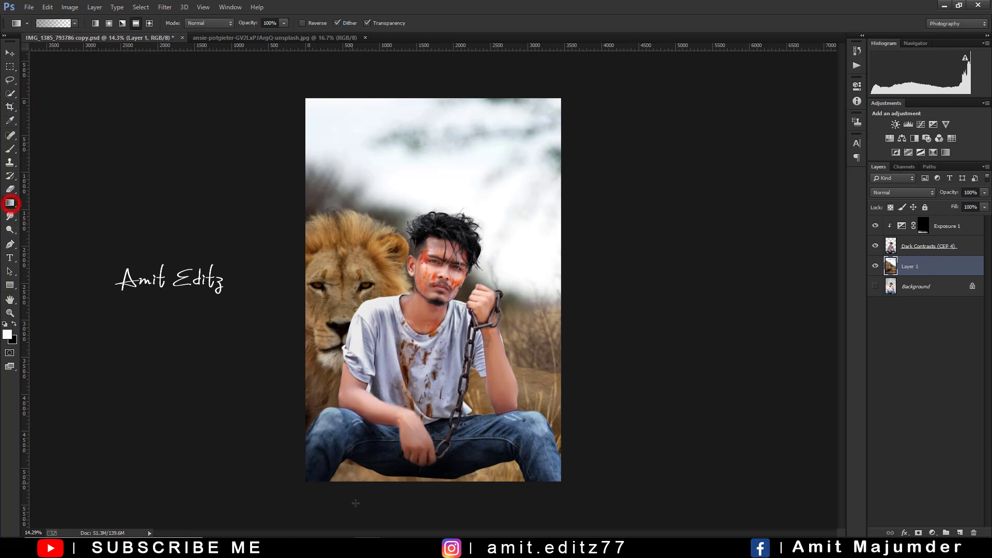
{"action": "left_click", "coordinate": [355, 506]}
{"action": "left_click_drag", "start_coordinate": [366, 513], "coordinate": [487, 382]}
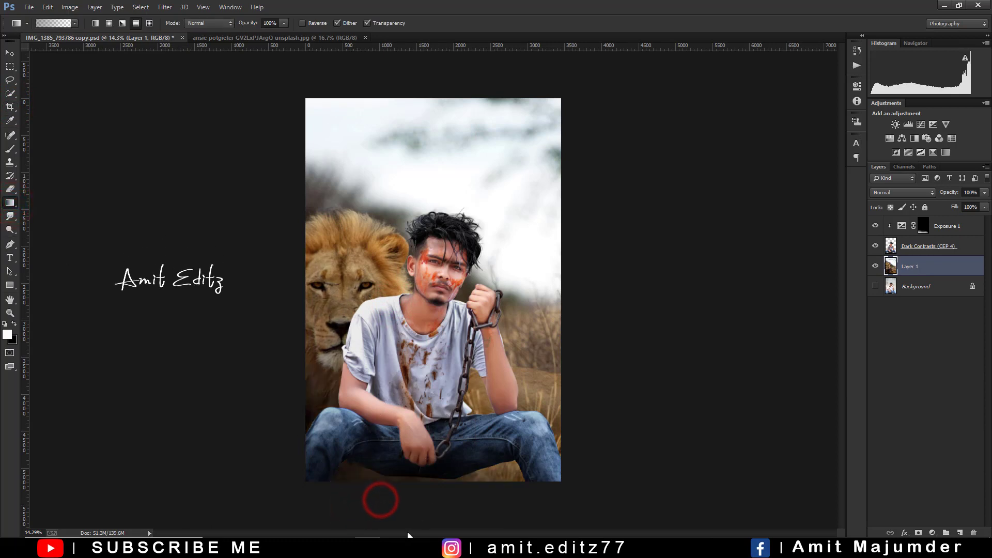
{"action": "left_click_drag", "start_coordinate": [440, 512], "coordinate": [494, 397]}
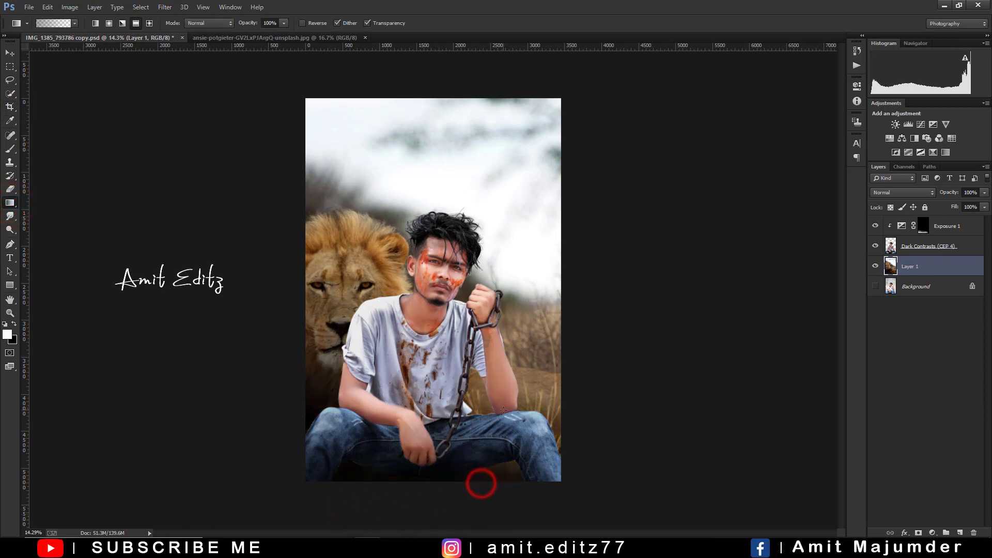
{"action": "scroll", "coordinate": [442, 496], "scroll_direction": "down", "scroll_amount": 1}
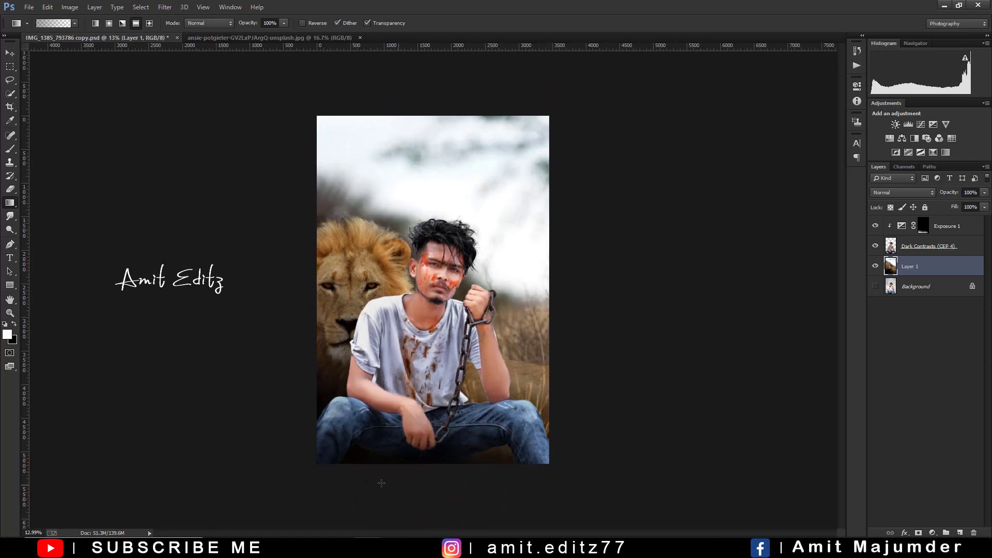
{"action": "left_click_drag", "start_coordinate": [364, 462], "coordinate": [544, 420]}
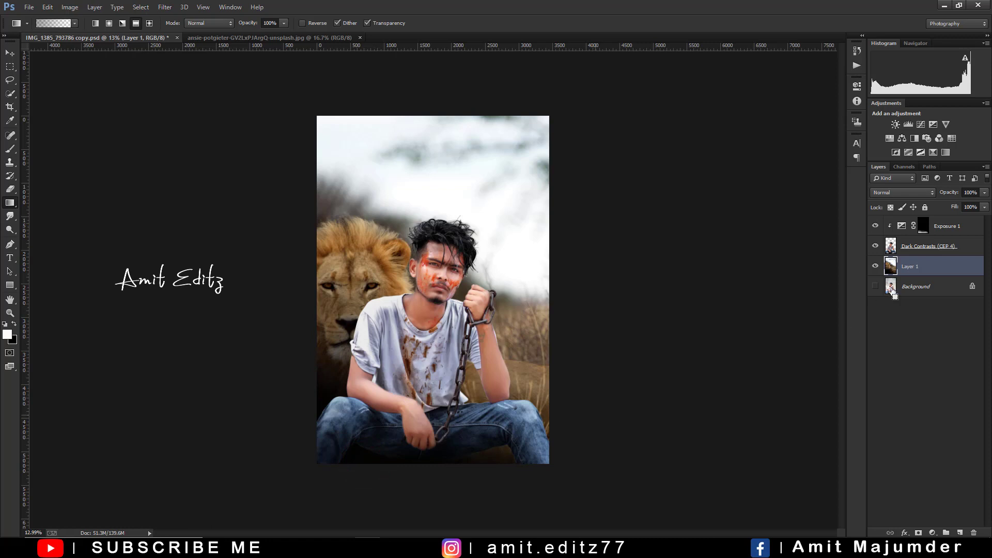
- Paint the Exposure 1 mask over the shirt, then stamp all visible layers into Layer 2
{"action": "left_click", "coordinate": [924, 227]}
{"action": "scroll", "coordinate": [476, 352], "scroll_direction": "up", "scroll_amount": 3}
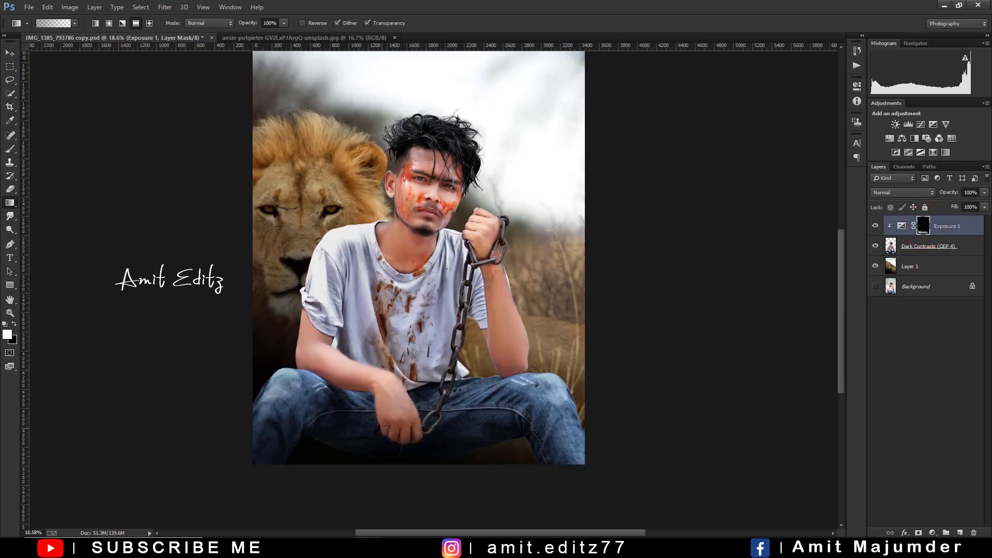
{"action": "left_click", "coordinate": [11, 150]}
{"action": "left_click_drag", "start_coordinate": [347, 483], "coordinate": [328, 455]}
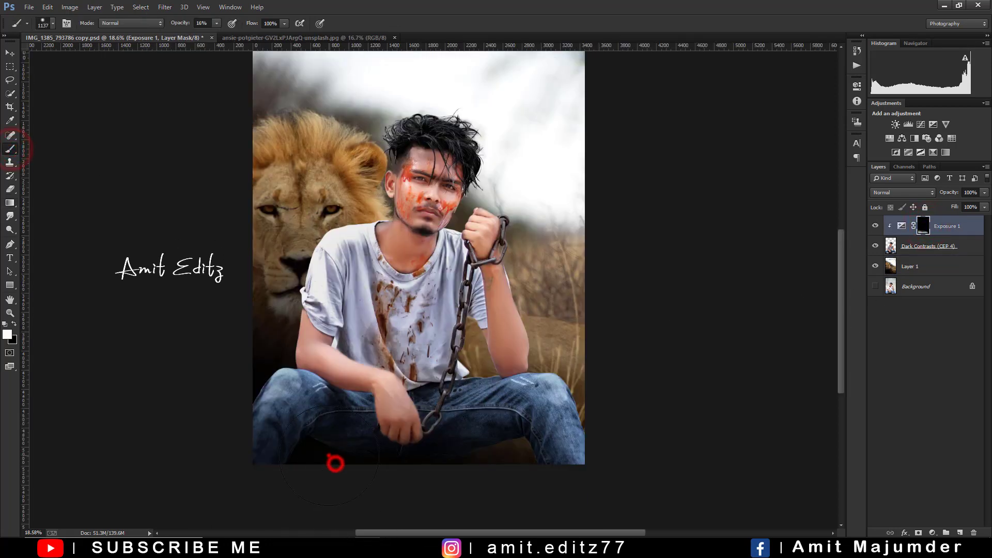
{"action": "left_click_drag", "start_coordinate": [458, 486], "coordinate": [607, 446]}
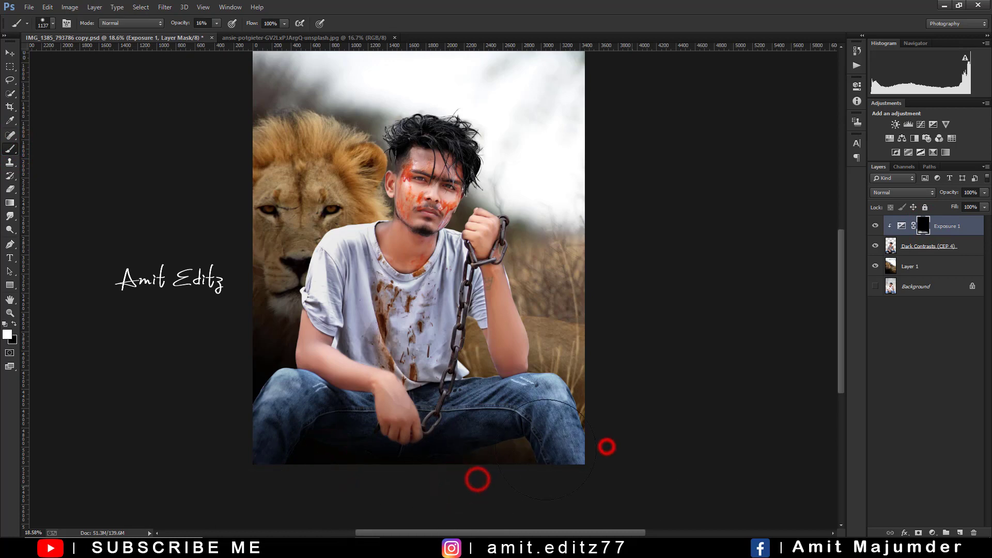
{"action": "left_click_drag", "start_coordinate": [432, 341], "coordinate": [360, 300]}
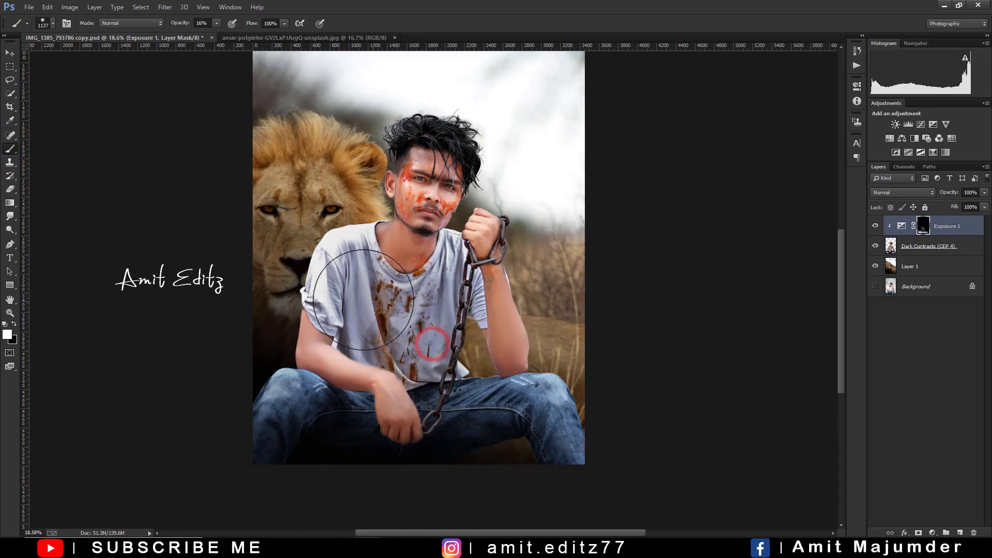
{"action": "scroll", "coordinate": [497, 424], "scroll_direction": "down", "scroll_amount": 2}
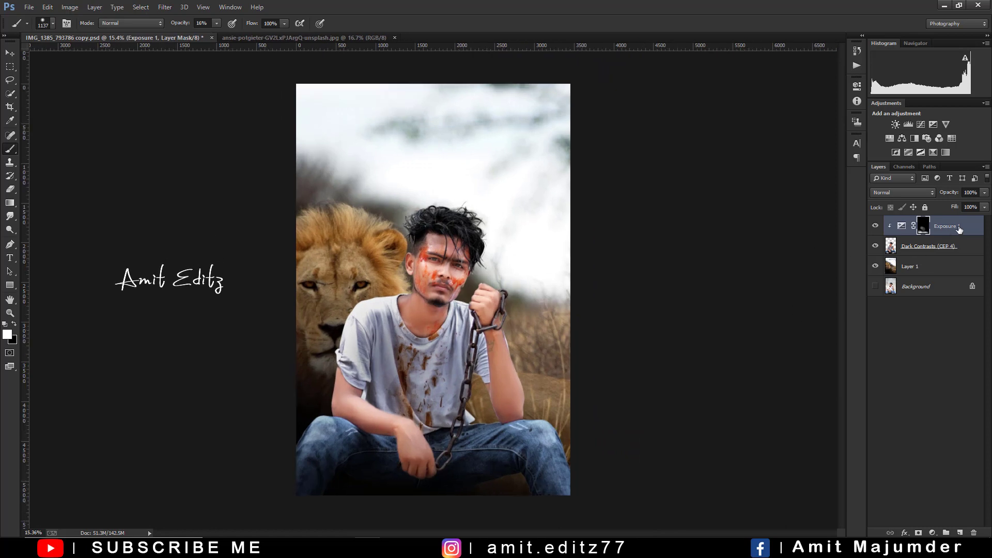
{"action": "key", "text": "ctrl+shift+alt+e"}
- Duplicate Layer 2 and launch Filter > Nik Collection > Color Efex Pro 4 on the copy
{"action": "left_click", "coordinate": [9, 106]}
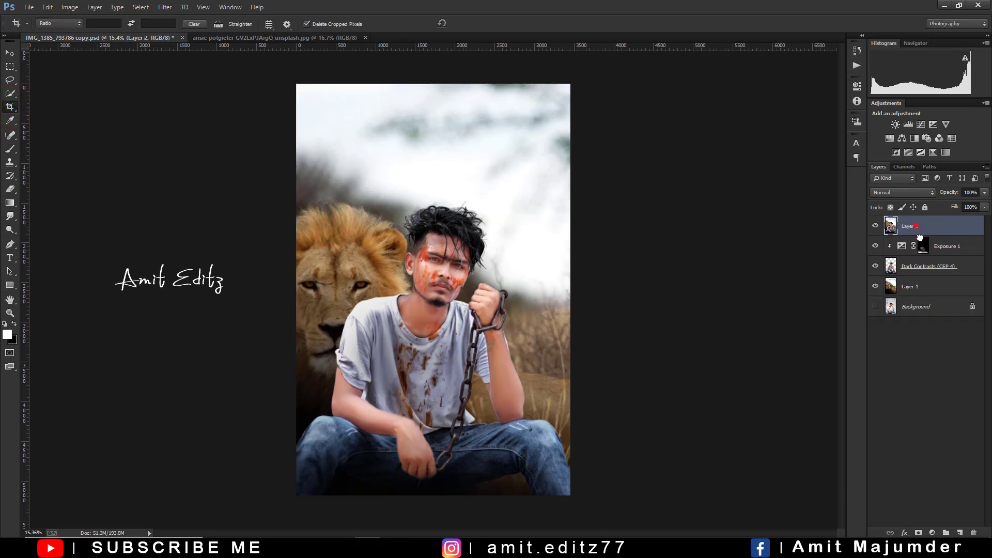
{"action": "left_click_drag", "start_coordinate": [920, 236], "coordinate": [960, 533]}
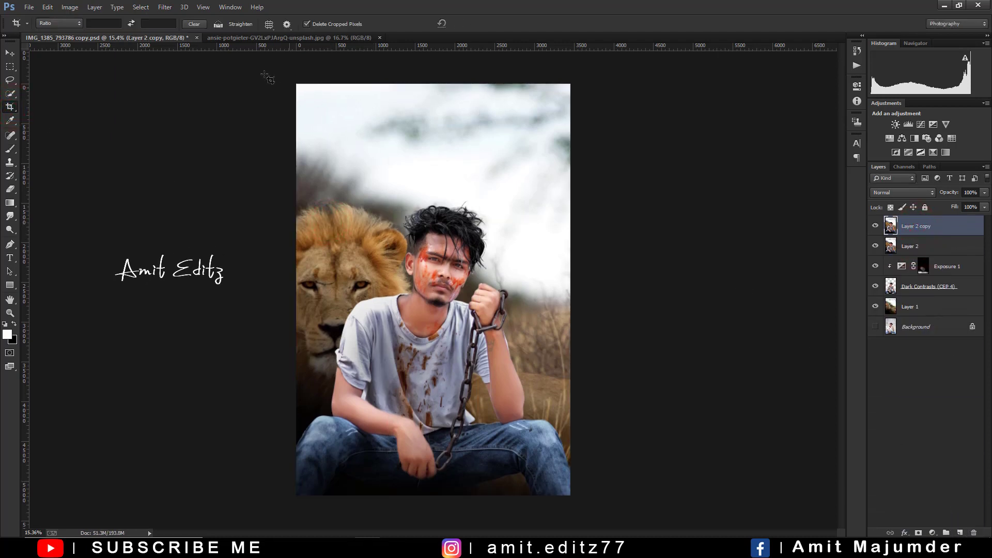
{"action": "left_click", "coordinate": [170, 6]}
{"action": "mouse_move", "coordinate": [186, 273]}
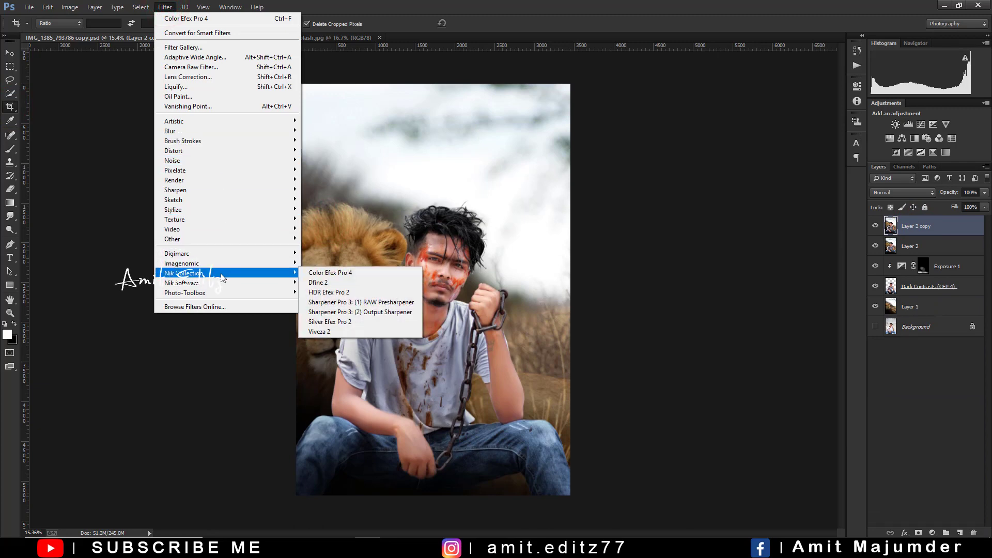
{"action": "left_click", "coordinate": [334, 273]}
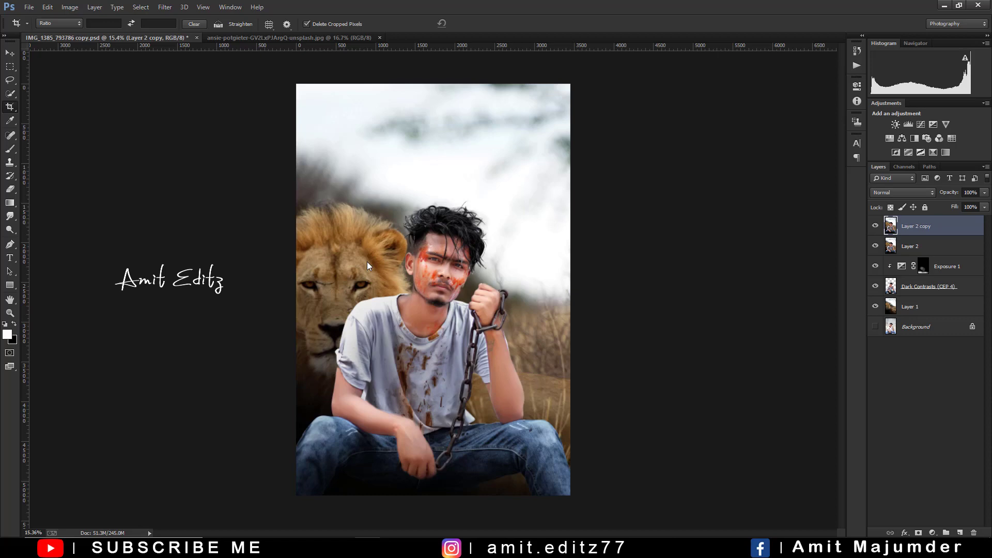
- Add a new filter slot and preview several looks, from Bi-Color Filters to Contrast Color Range
{"action": "key", "text": "ctrl+alt+f"}
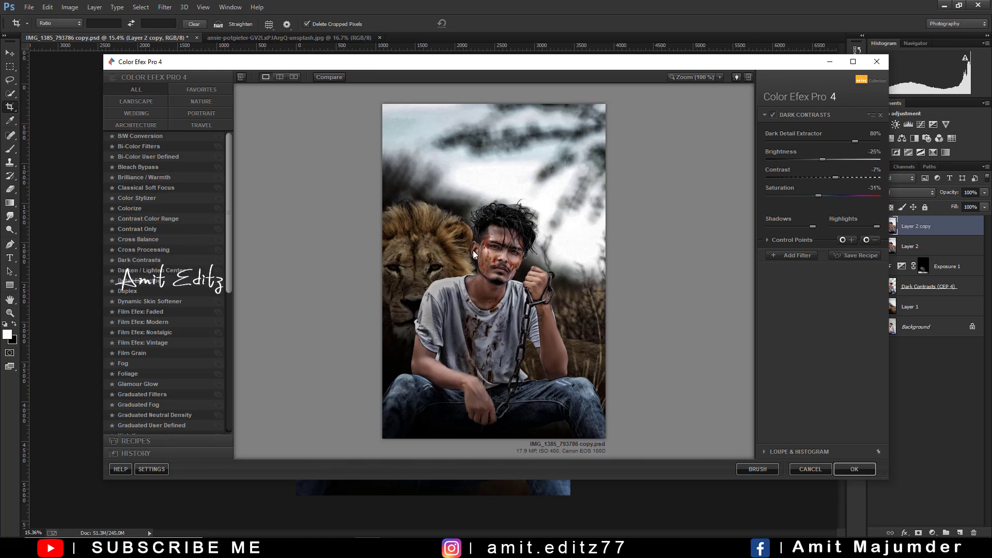
{"action": "left_click", "coordinate": [794, 256]}
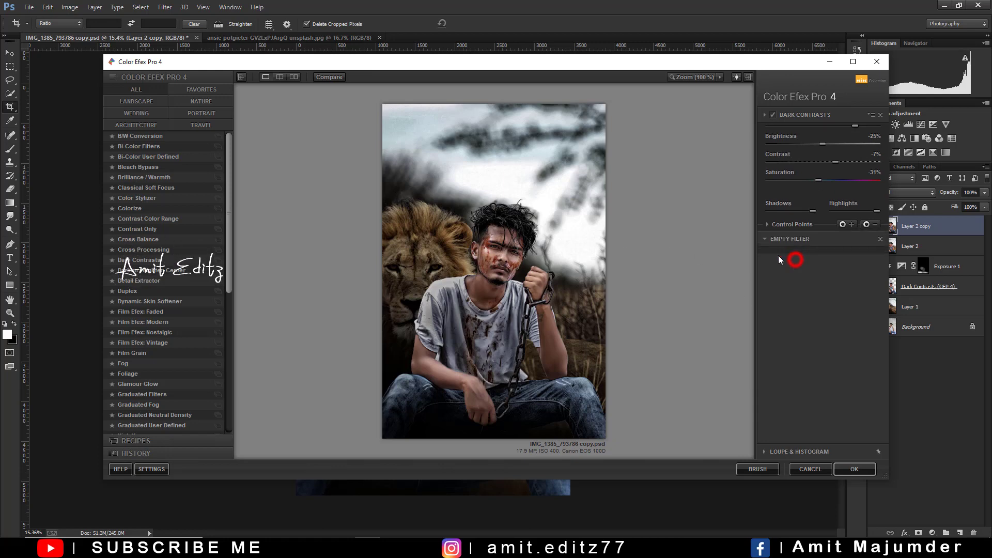
{"action": "left_click", "coordinate": [140, 146]}
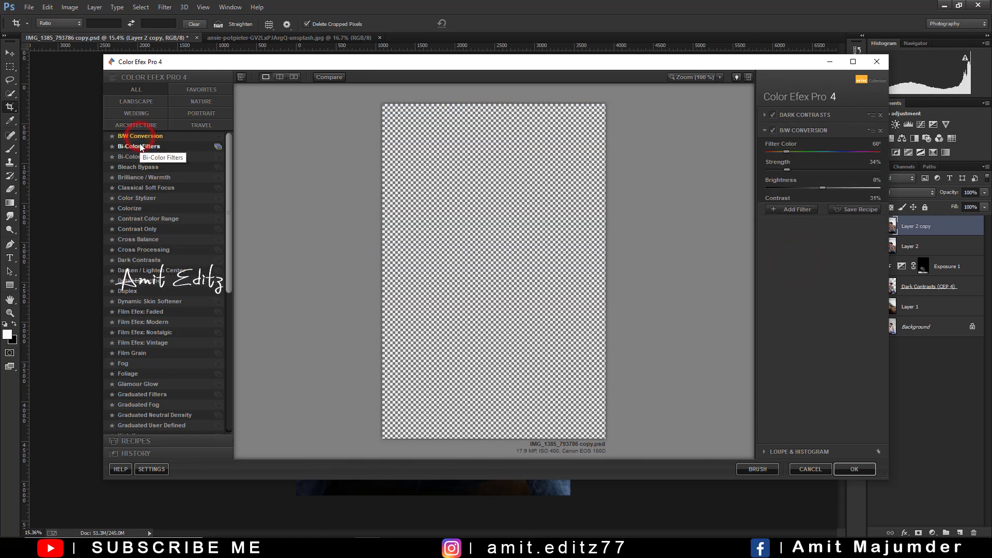
{"action": "left_click", "coordinate": [139, 167]}
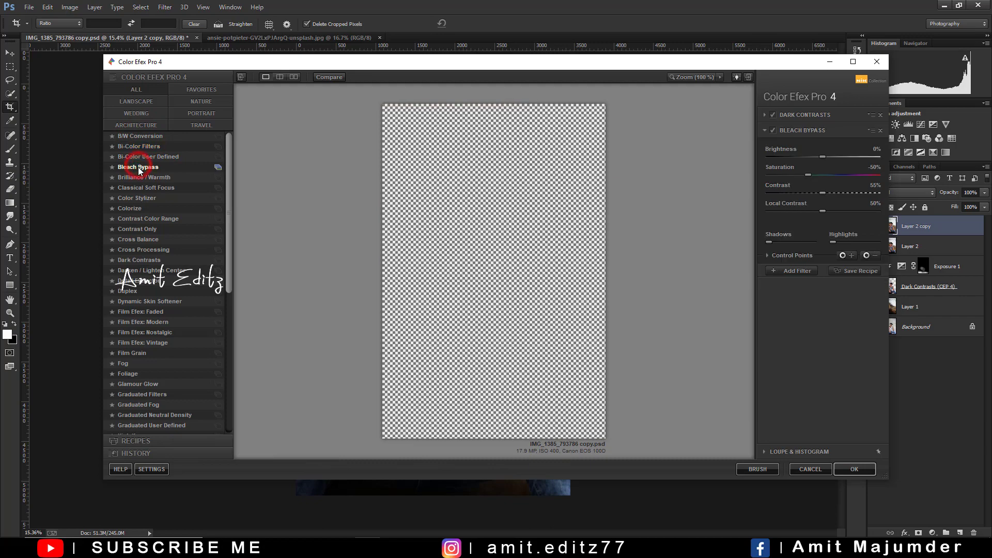
{"action": "left_click", "coordinate": [144, 158]}
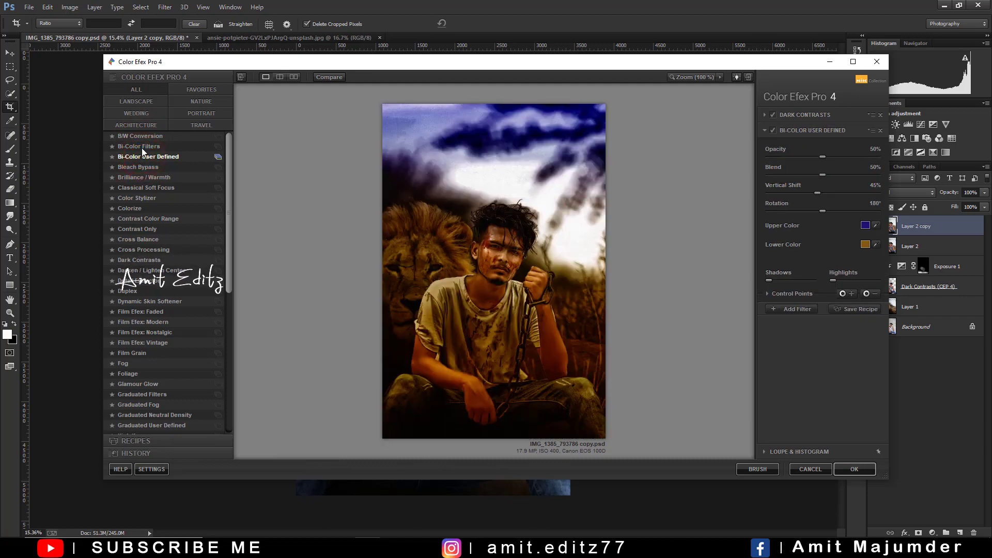
{"action": "left_click", "coordinate": [143, 146]}
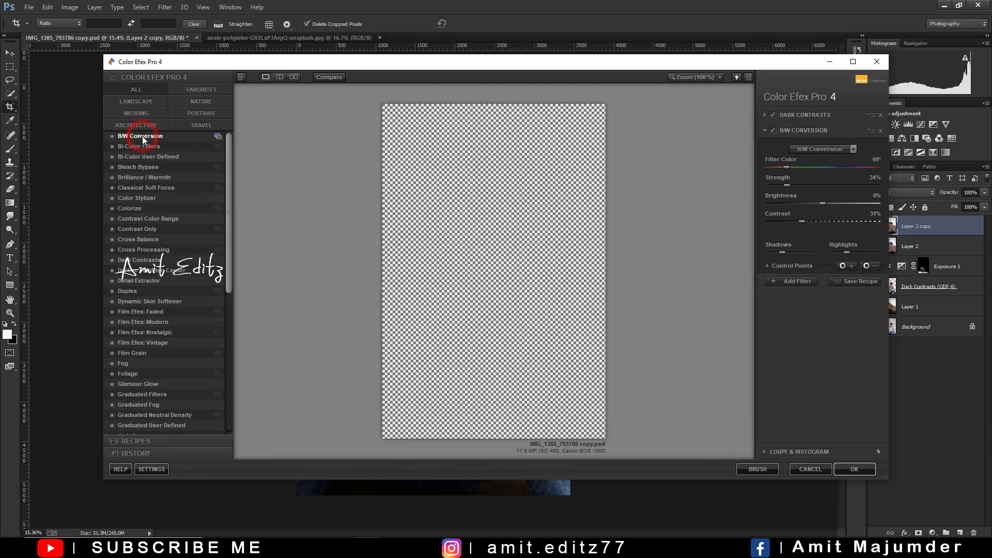
{"action": "left_click", "coordinate": [141, 189]}
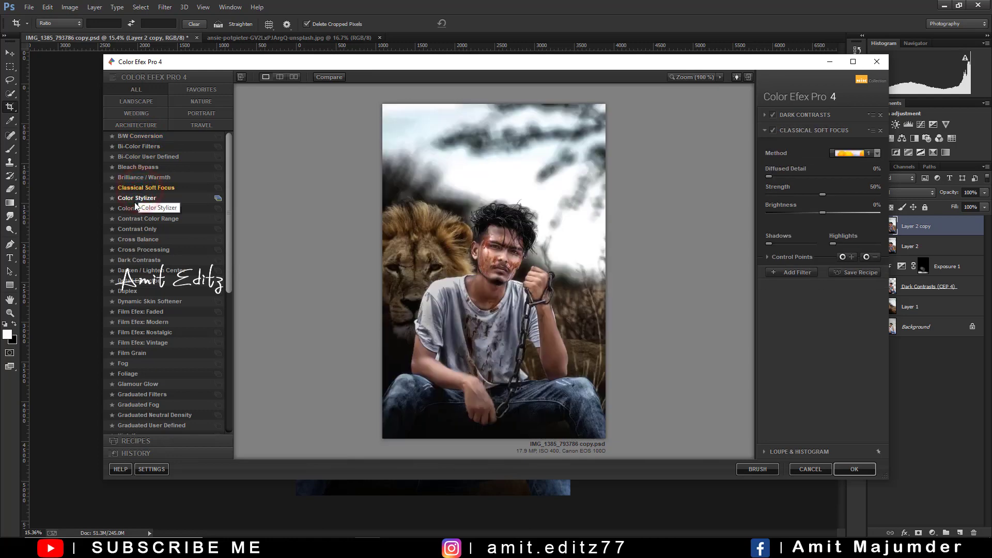
{"action": "left_click", "coordinate": [139, 199]}
{"action": "left_click", "coordinate": [132, 221]}
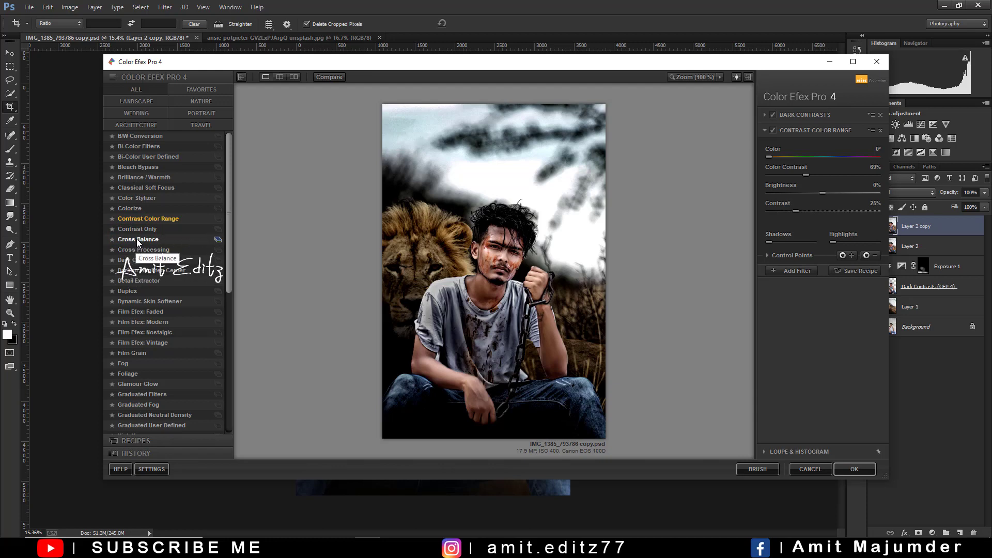
- Choose Dark Contrasts at -45% brightness and contrast and apply the filter stack
{"action": "left_click", "coordinate": [140, 221]}
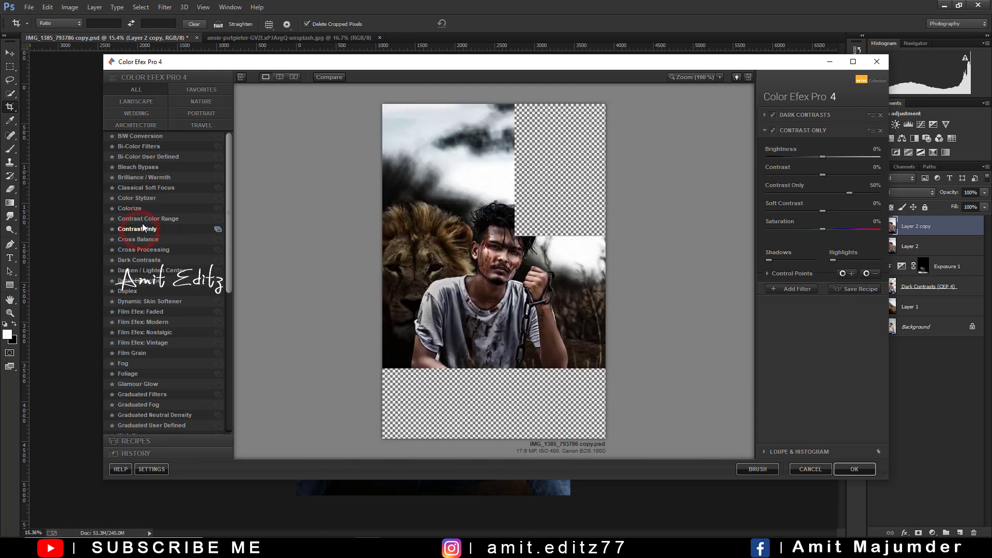
{"action": "left_click", "coordinate": [144, 219]}
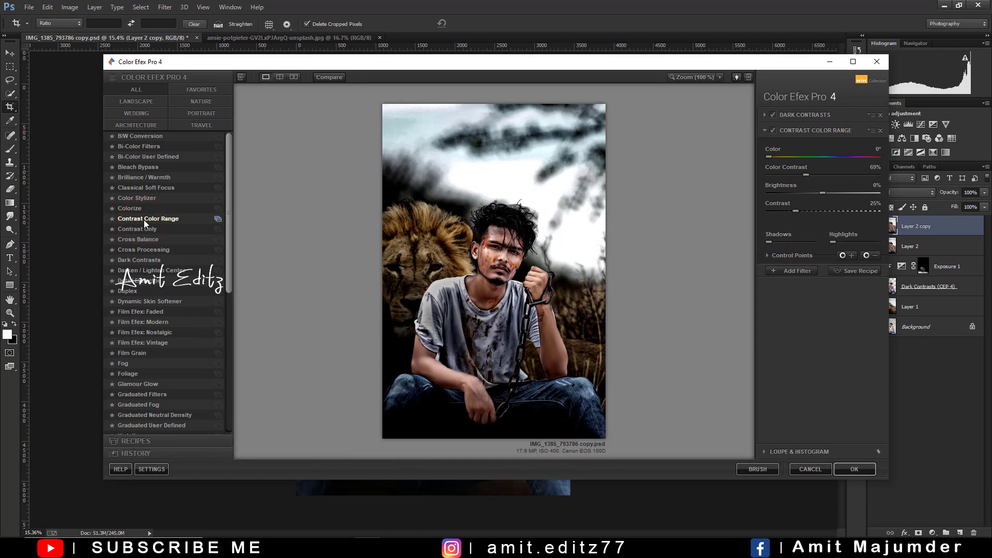
{"action": "left_click", "coordinate": [143, 240]}
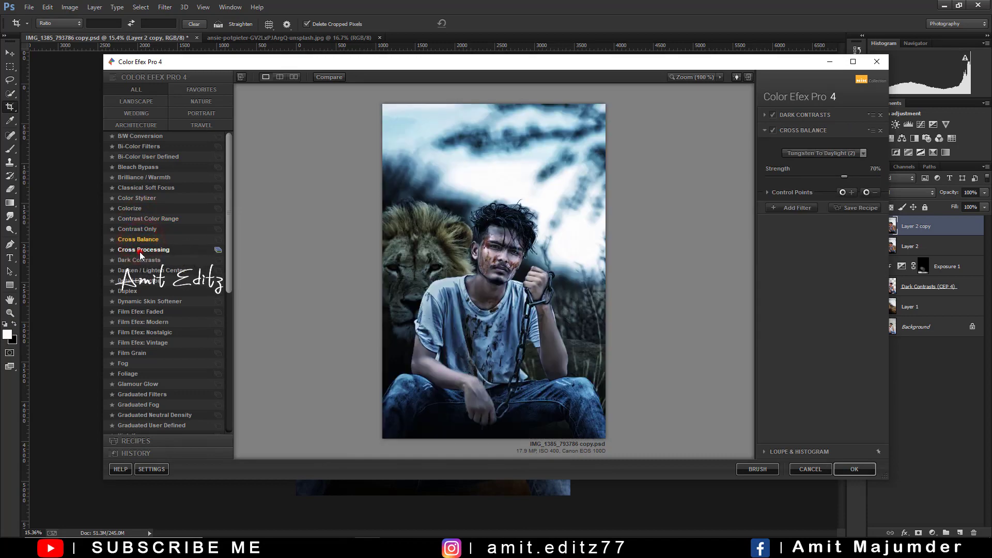
{"action": "left_click", "coordinate": [141, 252]}
{"action": "left_click", "coordinate": [138, 261]}
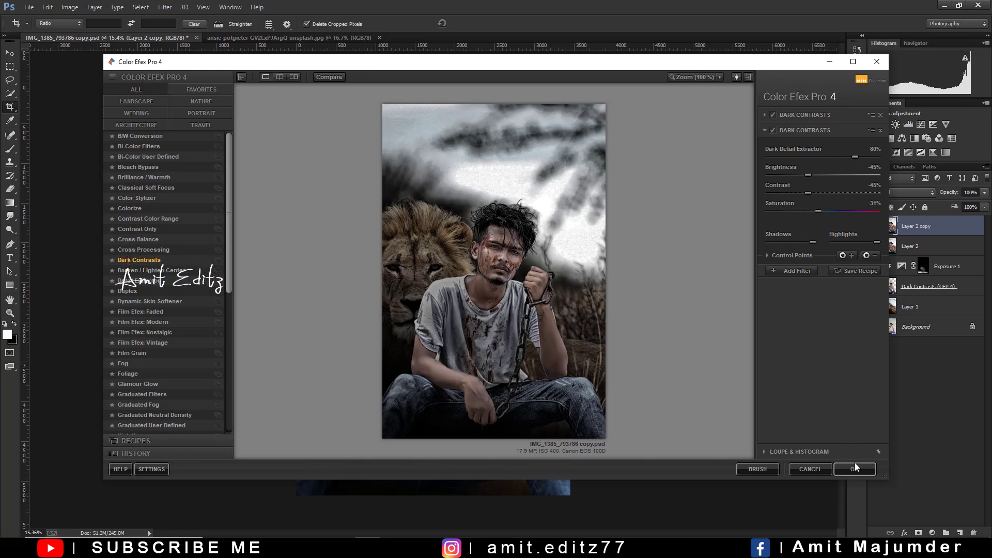
{"action": "left_click", "coordinate": [779, 271]}
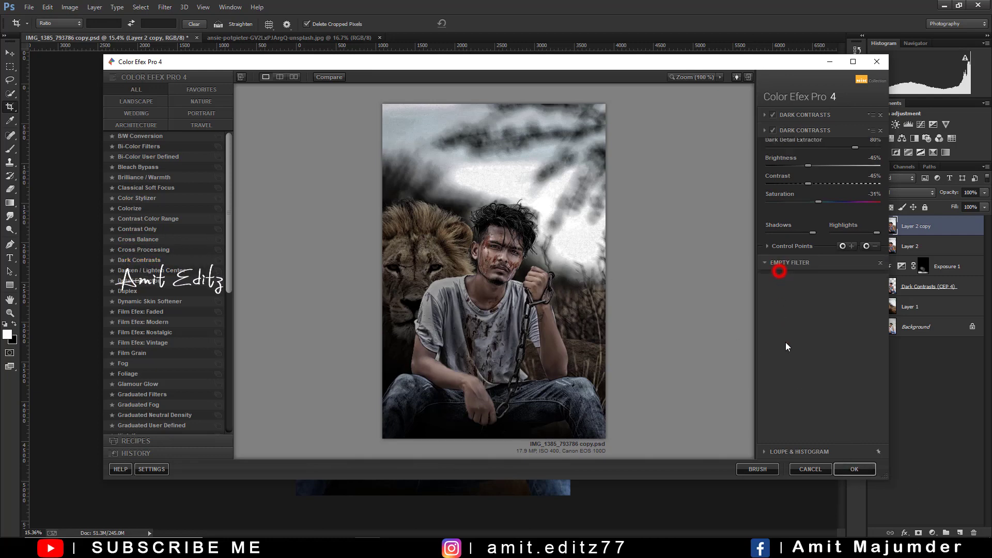
{"action": "left_click", "coordinate": [848, 470]}
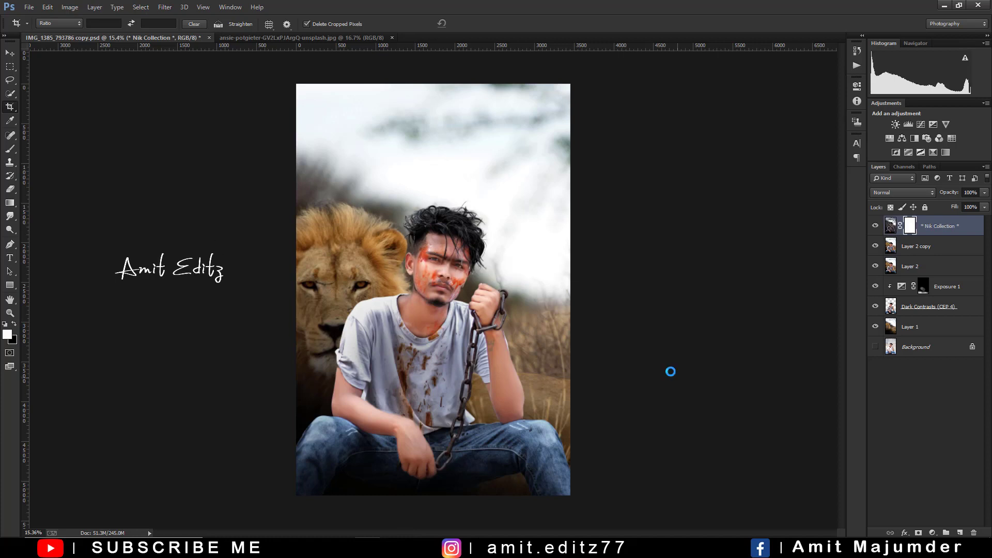
- Zoom the view to inspect the gritty Color Efex Pro 4 layer across the composite
{"action": "scroll", "coordinate": [435, 245], "scroll_direction": "up", "scroll_amount": 5}
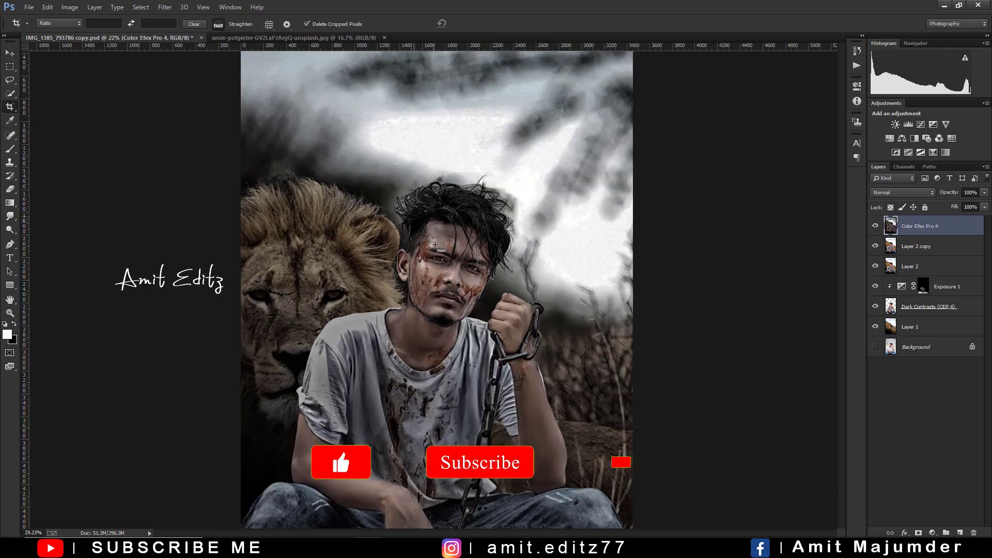
{"action": "scroll", "coordinate": [435, 245], "scroll_direction": "down", "scroll_amount": 3}
{"action": "scroll", "coordinate": [471, 142], "scroll_direction": "up", "scroll_amount": 5}
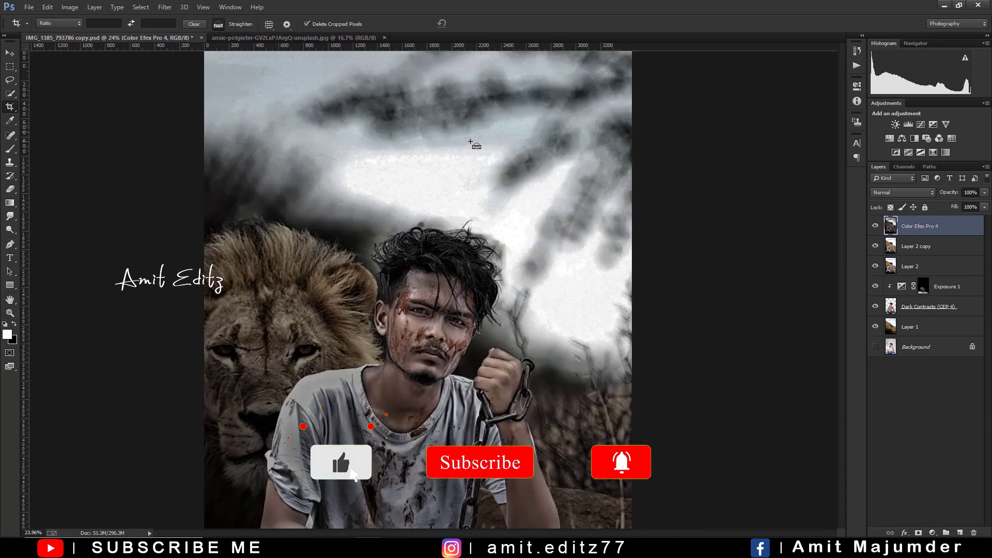
{"action": "scroll", "coordinate": [471, 142], "scroll_direction": "up", "scroll_amount": 1}
{"action": "scroll", "coordinate": [471, 143], "scroll_direction": "down", "scroll_amount": 2}
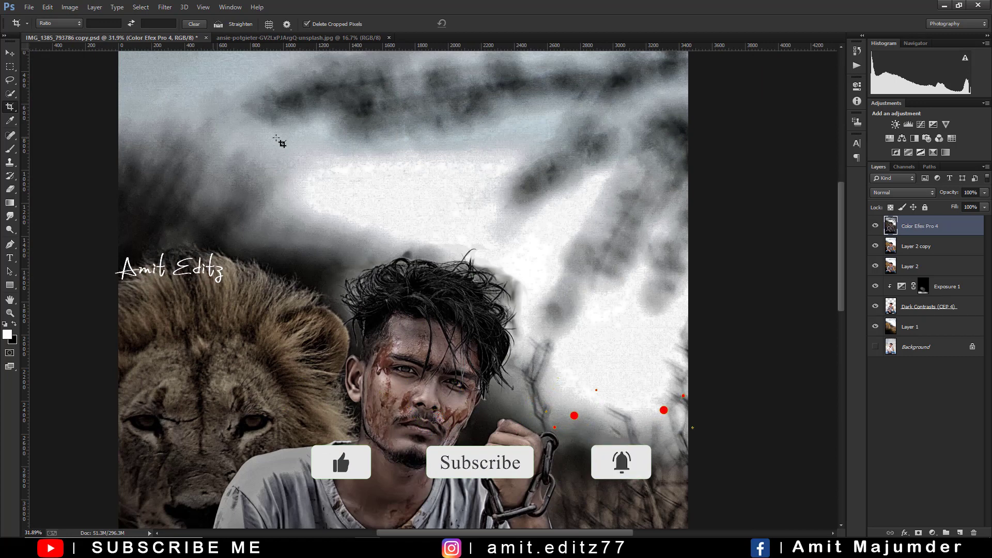
{"action": "scroll", "coordinate": [310, 228], "scroll_direction": "down", "scroll_amount": 2}
{"action": "scroll", "coordinate": [561, 230], "scroll_direction": "down", "scroll_amount": 1}
{"action": "scroll", "coordinate": [561, 230], "scroll_direction": "down", "scroll_amount": 1}
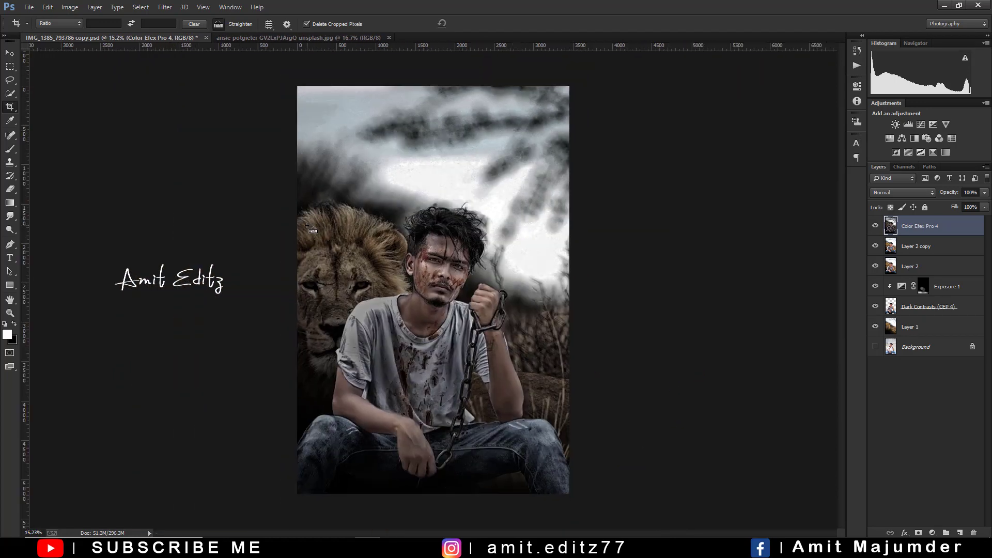
{"action": "scroll", "coordinate": [561, 230], "scroll_direction": "up", "scroll_amount": 1}
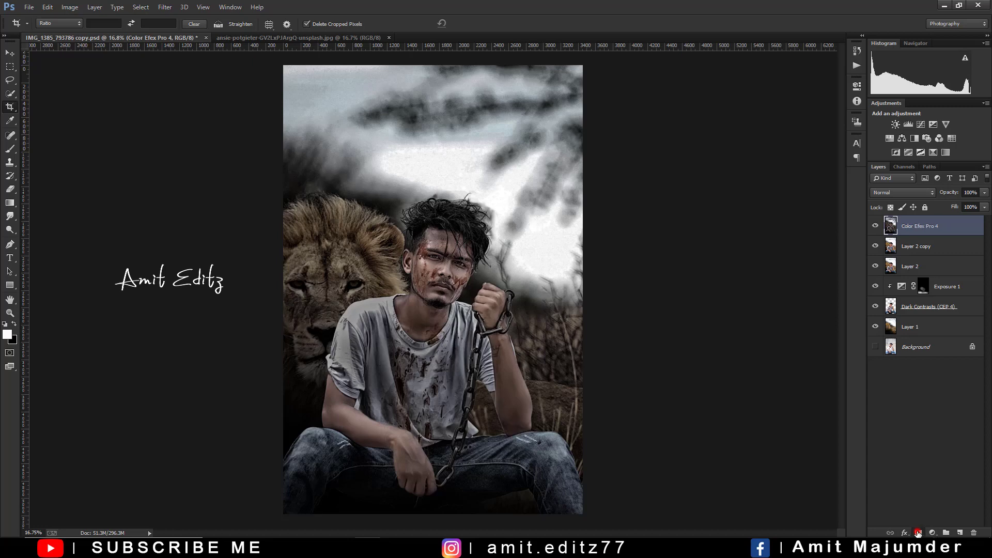
- Paint black at 100% on the layer mask to turn the sky bright white
{"action": "left_click", "coordinate": [7, 152]}
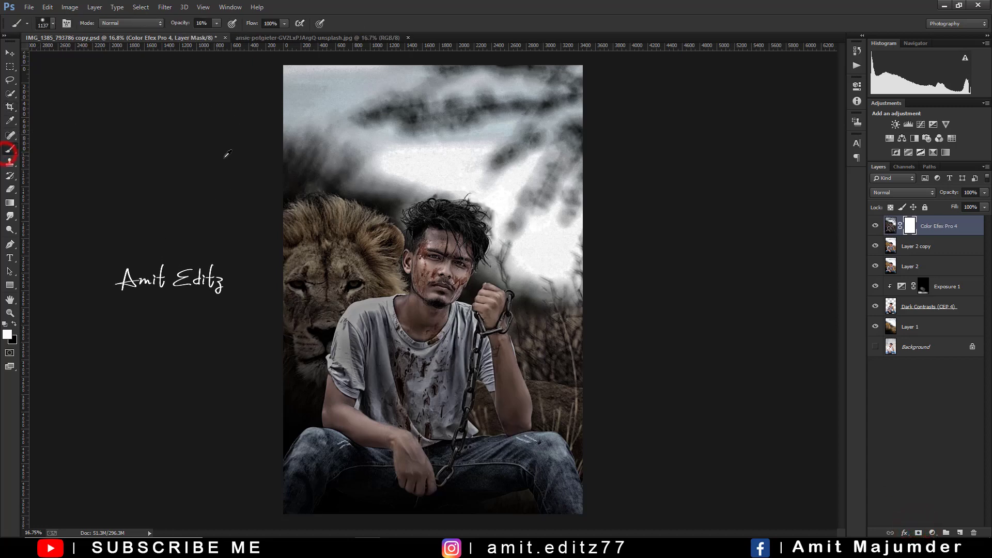
{"action": "key", "text": "x"}
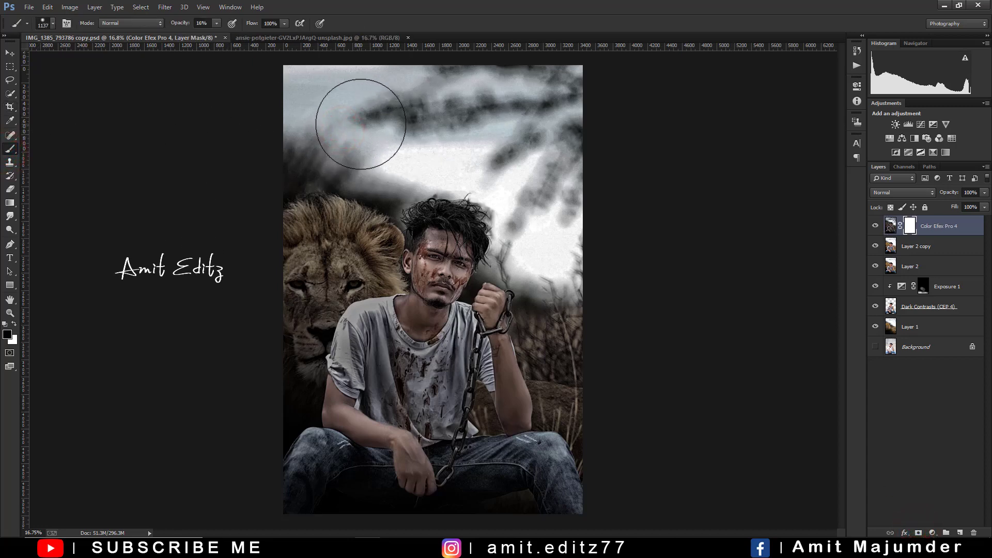
{"action": "left_click_drag", "start_coordinate": [372, 123], "coordinate": [550, 107]}
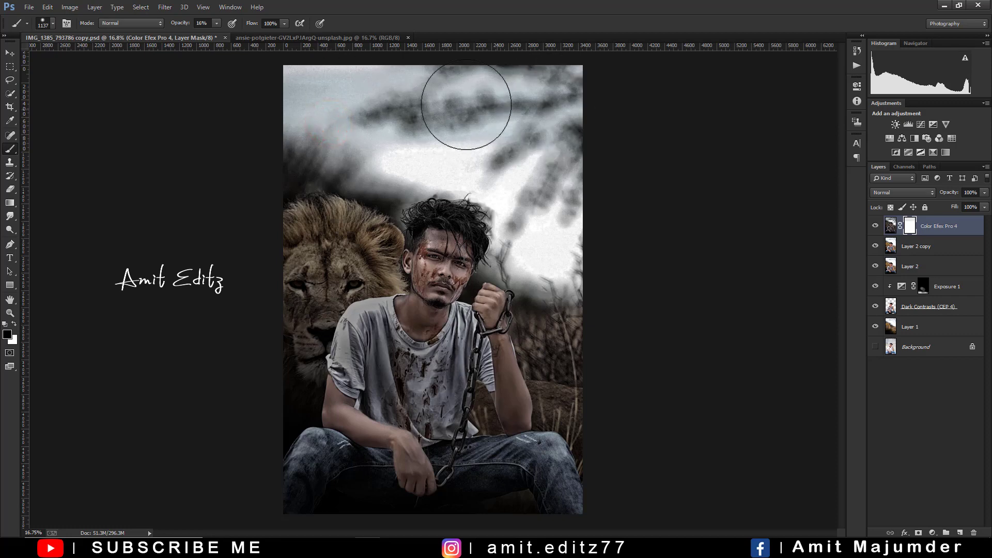
{"action": "type", "text": "100"}
{"action": "mouse_move", "coordinate": [431, 121]}
{"action": "left_mouse_down"}
{"action": "mouse_move", "coordinate": [258, 132]}
{"action": "mouse_move", "coordinate": [443, 138]}
{"action": "mouse_move", "coordinate": [538, 173]}
{"action": "mouse_move", "coordinate": [536, 221]}
{"action": "mouse_move", "coordinate": [558, 256]}
{"action": "left_mouse_up"}
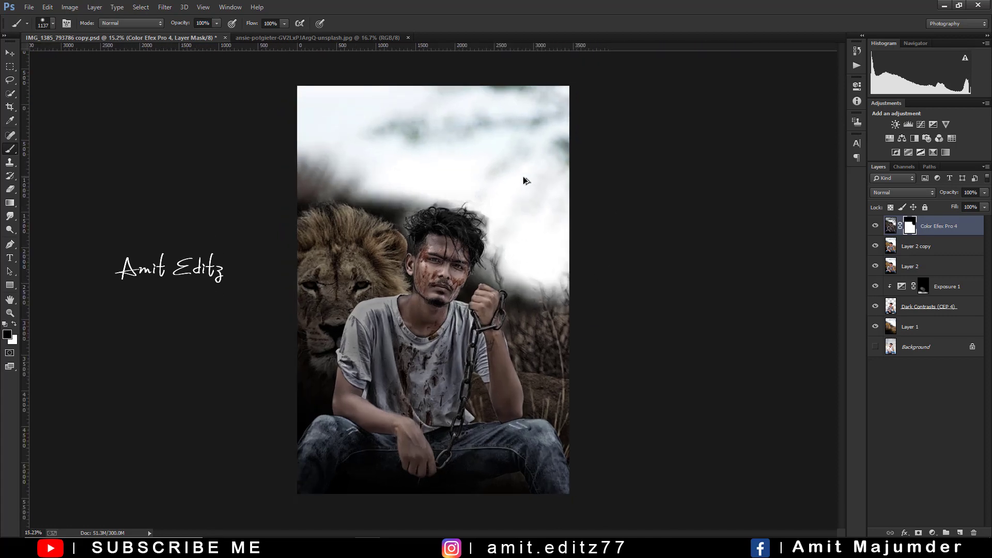
{"action": "scroll", "coordinate": [523, 176], "scroll_direction": "up", "scroll_amount": 1}
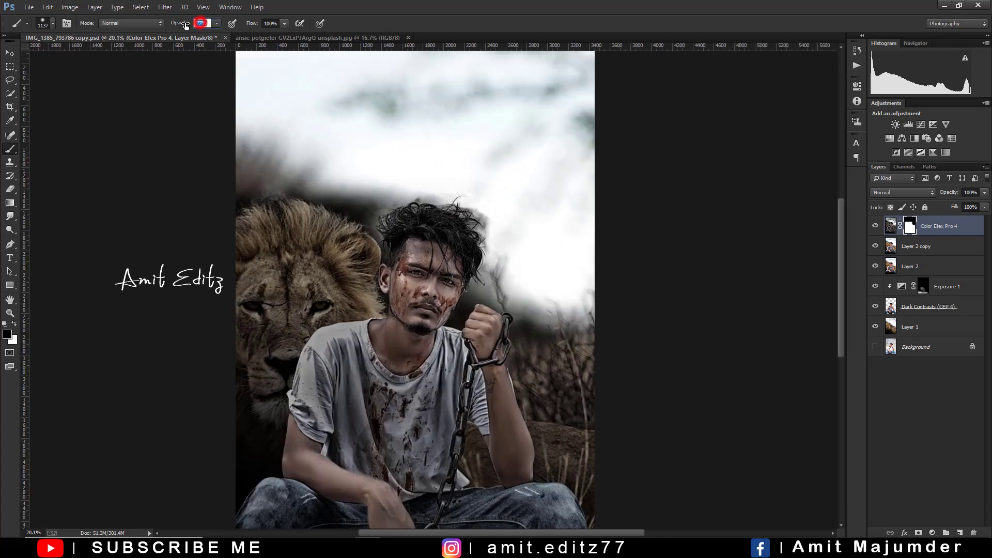
- Lower brush opacity to 43% and dab black on the area right of the man
{"action": "left_click_drag", "start_coordinate": [185, 26], "coordinate": [171, 27]}
{"action": "left_click", "coordinate": [303, 149]}
{"action": "left_click", "coordinate": [508, 207]}
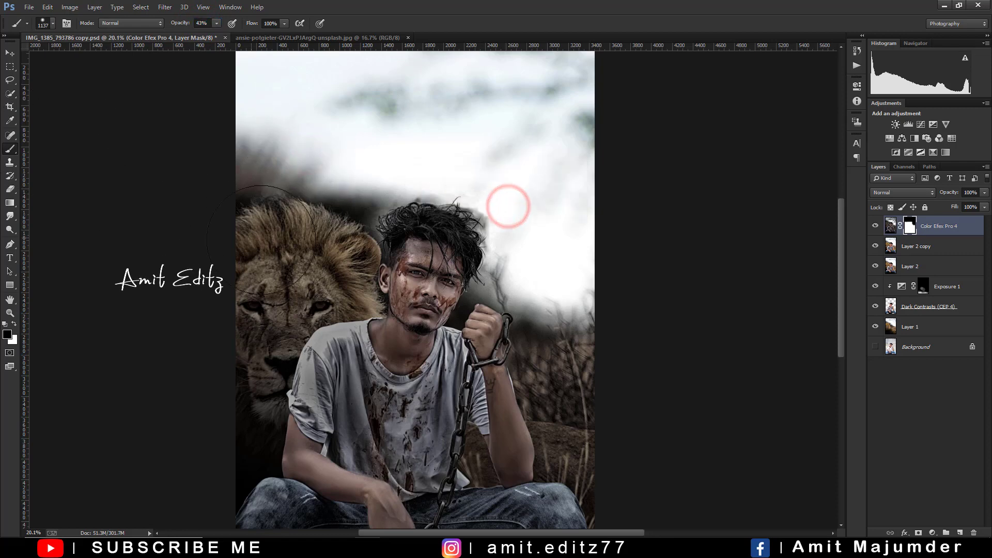
{"action": "left_click", "coordinate": [531, 218]}
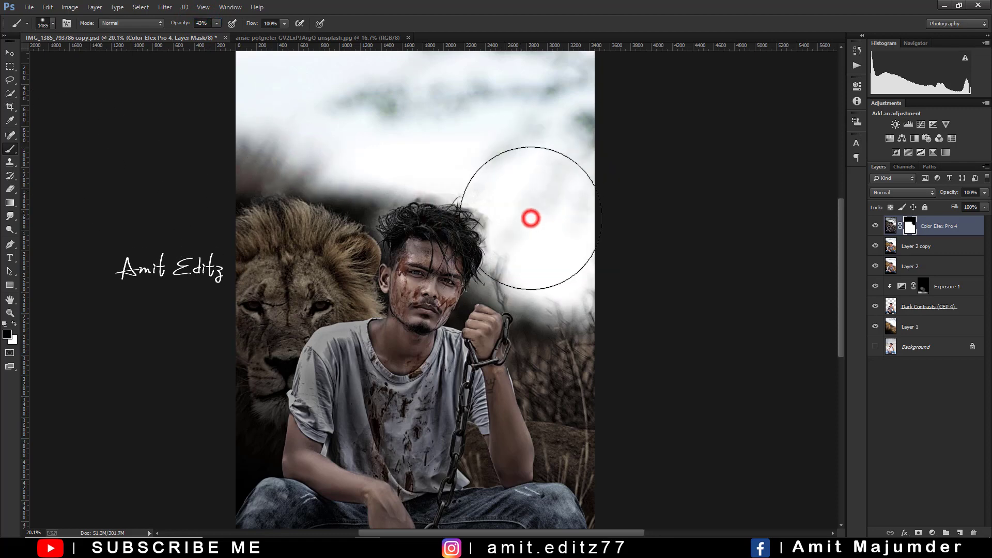
{"action": "left_click", "coordinate": [538, 231]}
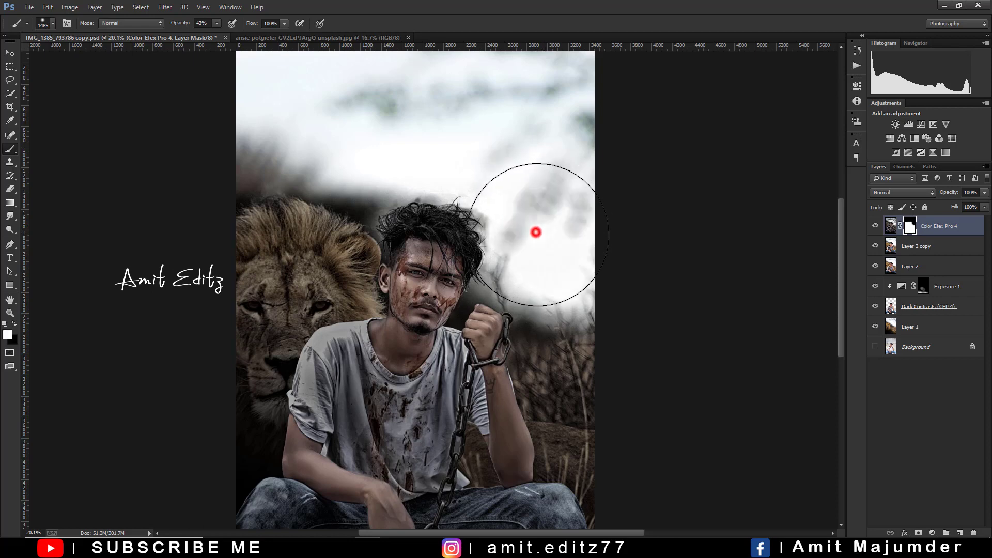
- Paint white at low opacity to bring back faint foliage and branches in the sky
{"action": "key", "text": "x"}
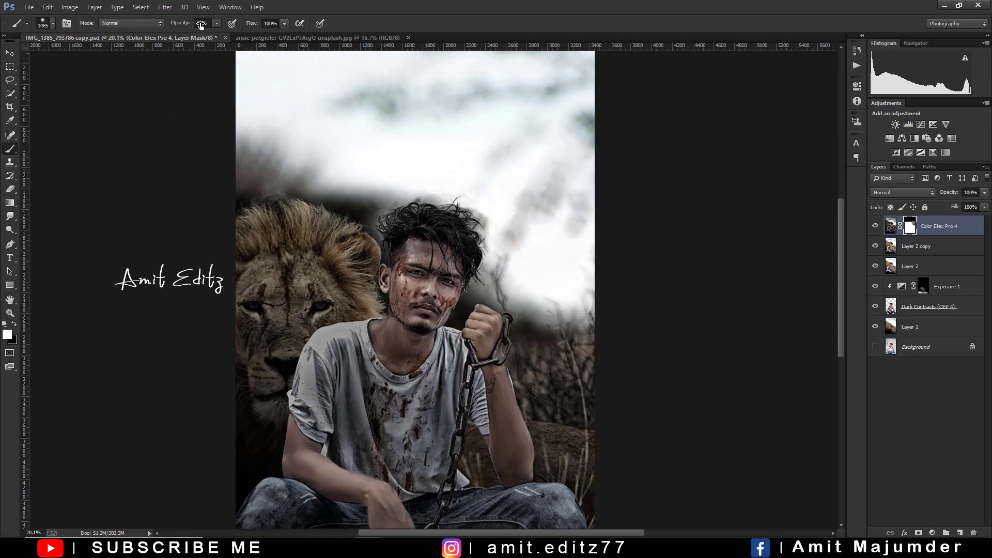
{"action": "type", "text": "28"}
{"action": "left_click", "coordinate": [254, 150]}
{"action": "left_click", "coordinate": [348, 153]}
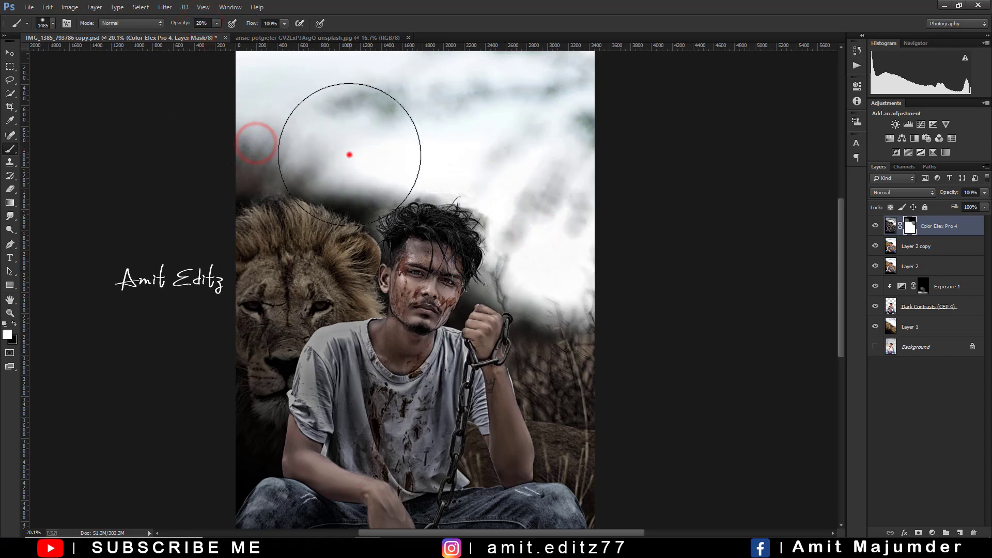
{"action": "scroll", "coordinate": [349, 154], "scroll_direction": "up", "scroll_amount": 1}
{"action": "left_click", "coordinate": [262, 126]}
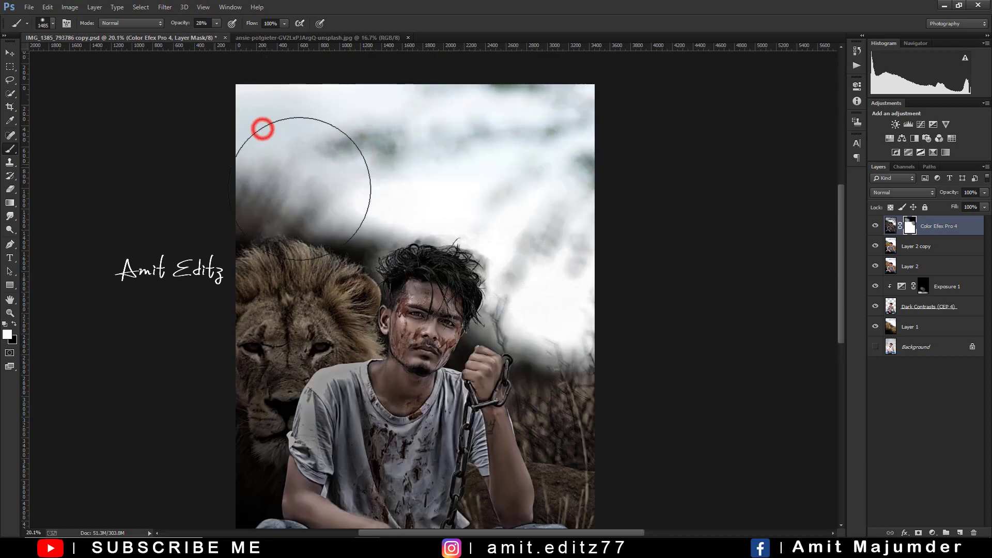
{"action": "left_click", "coordinate": [550, 327]}
{"action": "left_click", "coordinate": [455, 225]}
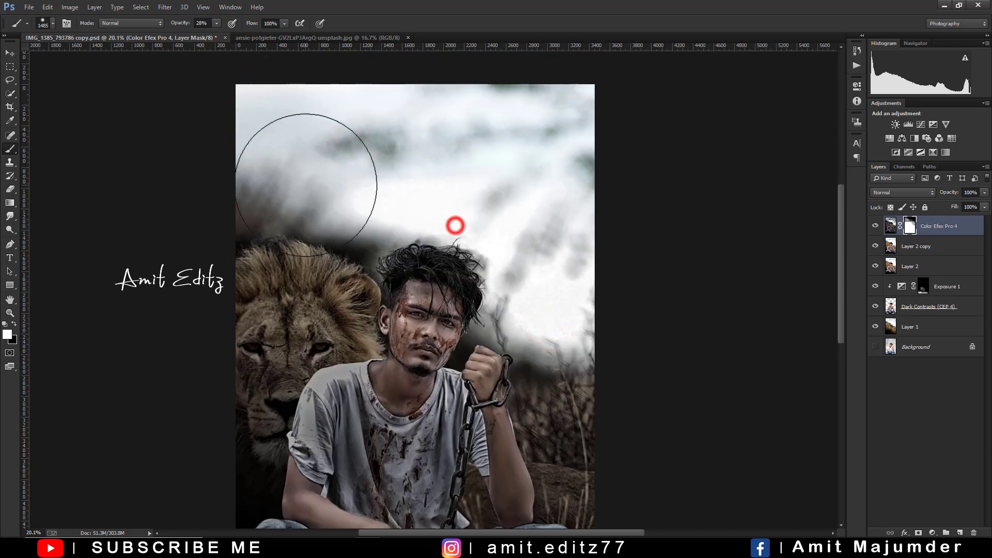
{"action": "left_click", "coordinate": [565, 115]}
{"action": "left_click", "coordinate": [445, 115]}
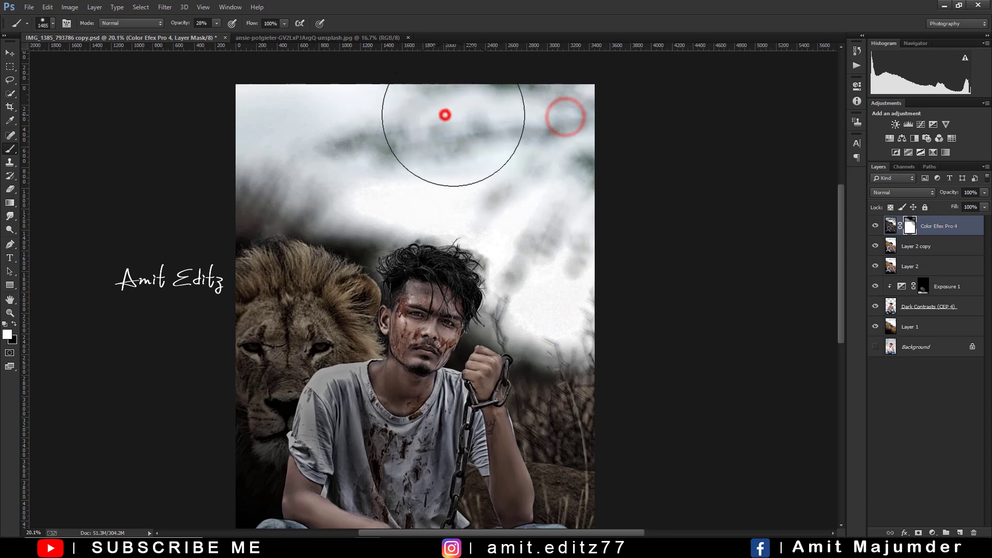
{"action": "scroll", "coordinate": [629, 277], "scroll_direction": "down", "scroll_amount": 1}
{"action": "scroll", "coordinate": [630, 277], "scroll_direction": "down", "scroll_amount": 1}
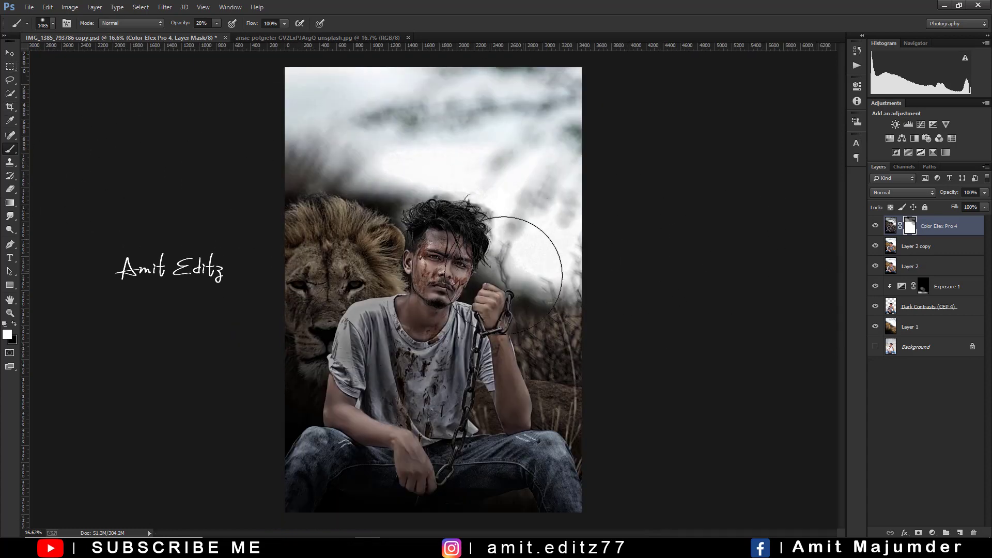
{"action": "right_click", "coordinate": [452, 292], "text": "alt"}
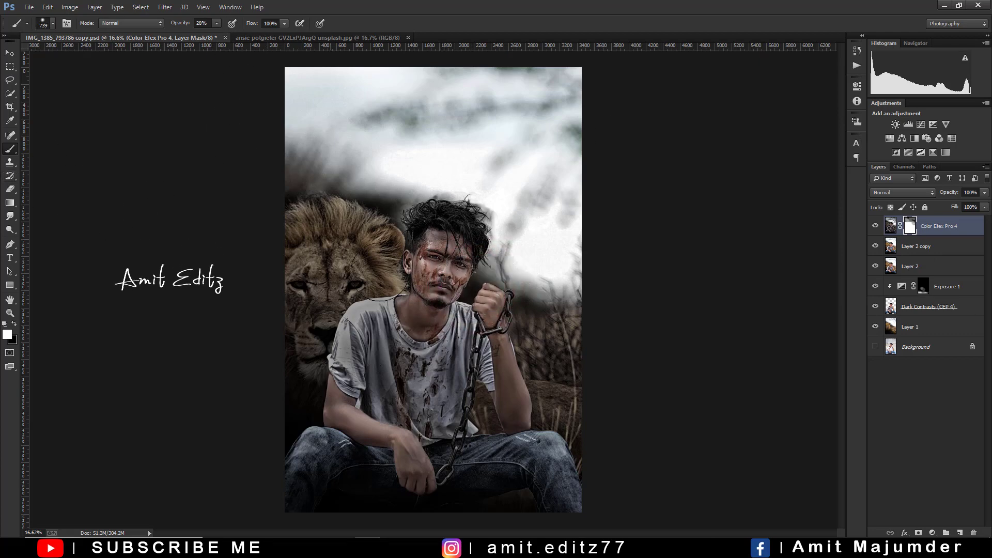
- Paint black with a smaller brush to warm the raised forearm, wrist and clenched fist
{"action": "key", "text": "x"}
{"action": "right_click", "coordinate": [512, 396], "text": "alt"}
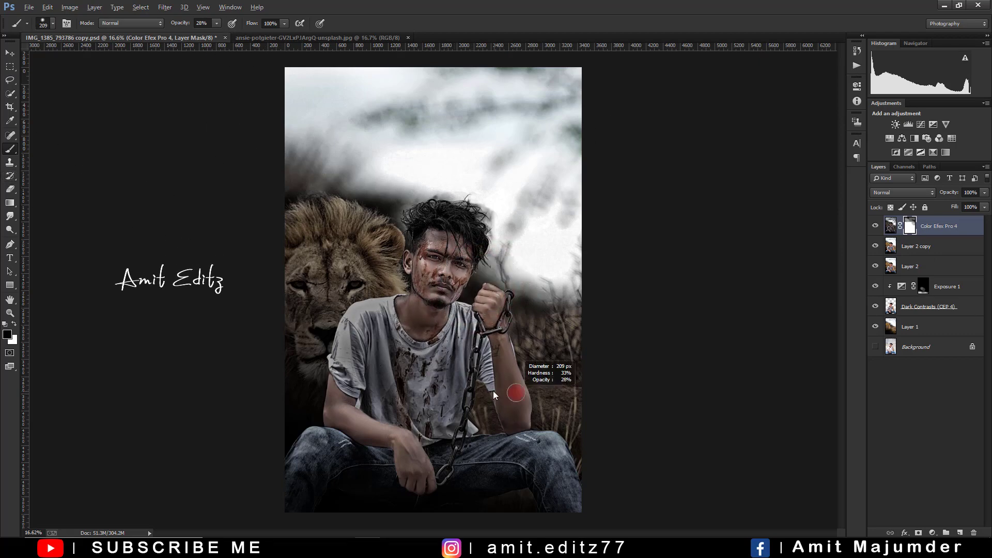
{"action": "scroll", "coordinate": [522, 383], "scroll_direction": "up", "scroll_amount": 1}
{"action": "scroll", "coordinate": [524, 383], "scroll_direction": "up", "scroll_amount": 1}
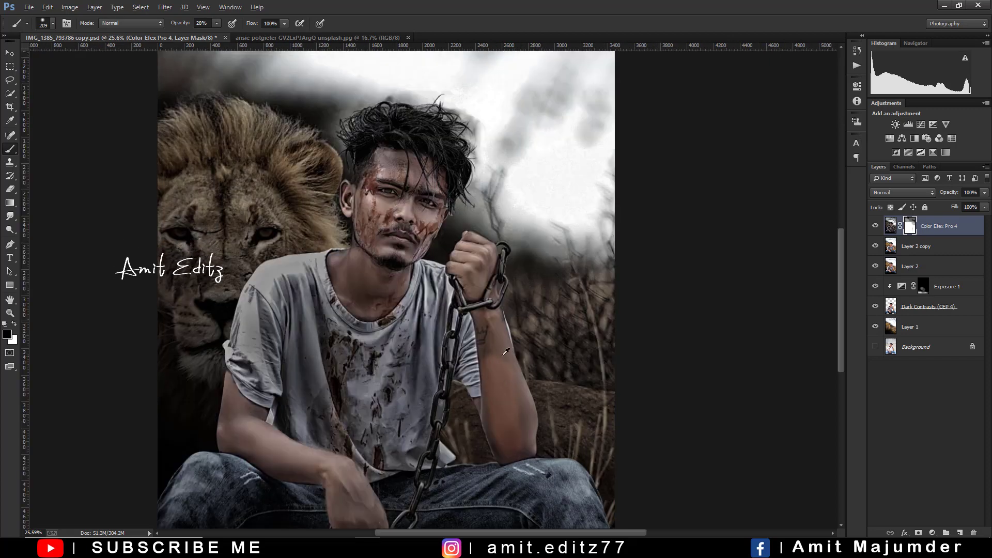
{"action": "right_click", "coordinate": [495, 339], "text": "alt"}
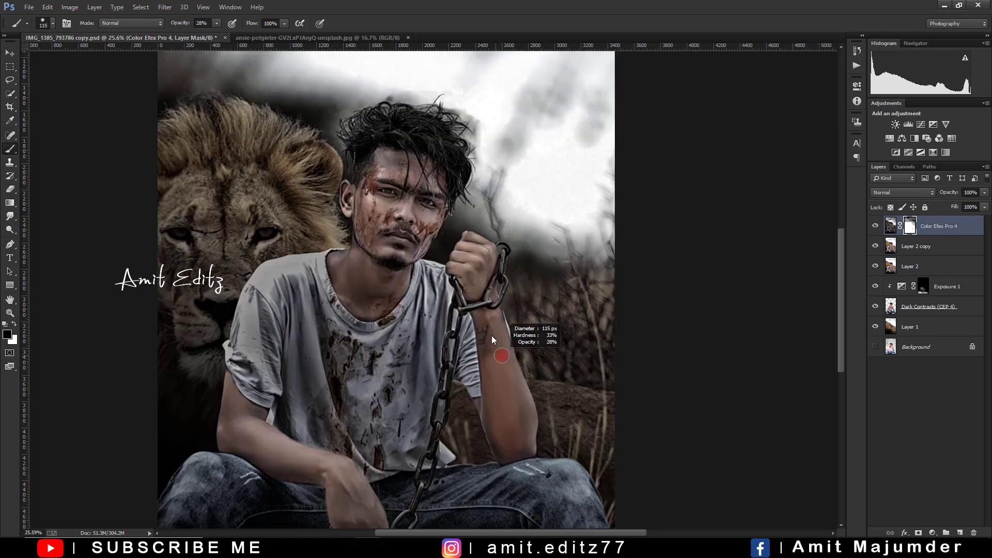
{"action": "right_click", "coordinate": [479, 288], "text": "alt"}
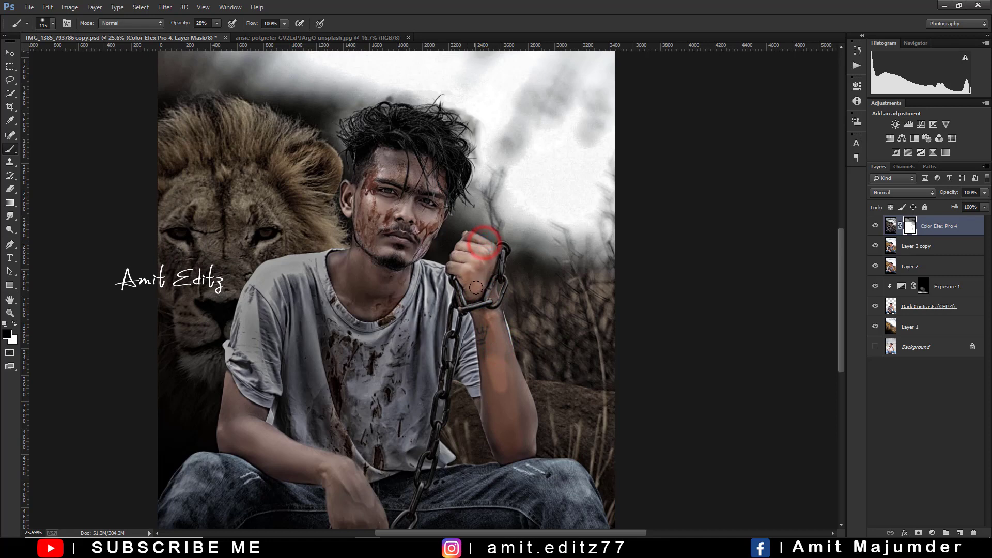
{"action": "left_click", "coordinate": [496, 292]}
{"action": "left_click", "coordinate": [488, 335]}
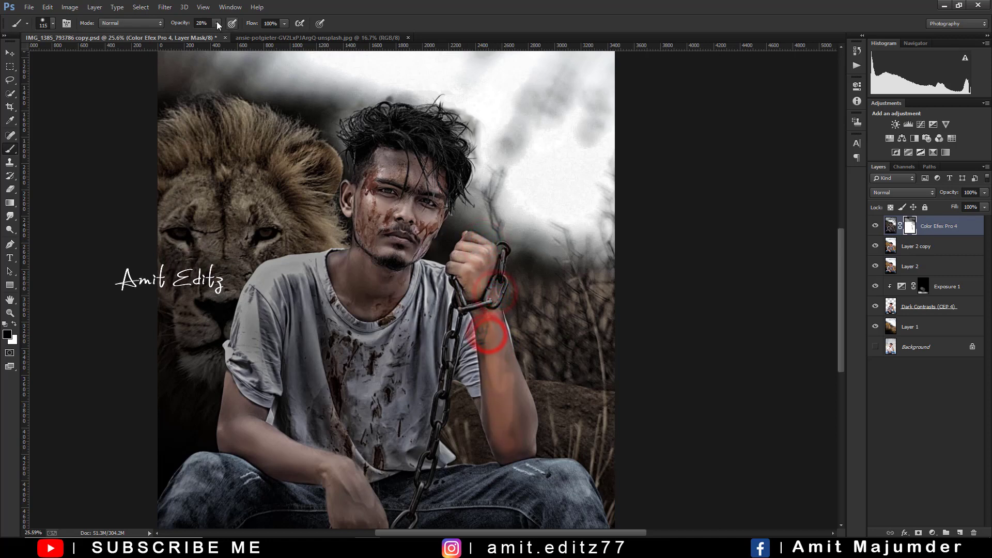
{"action": "left_click_drag", "start_coordinate": [501, 355], "coordinate": [492, 409]}
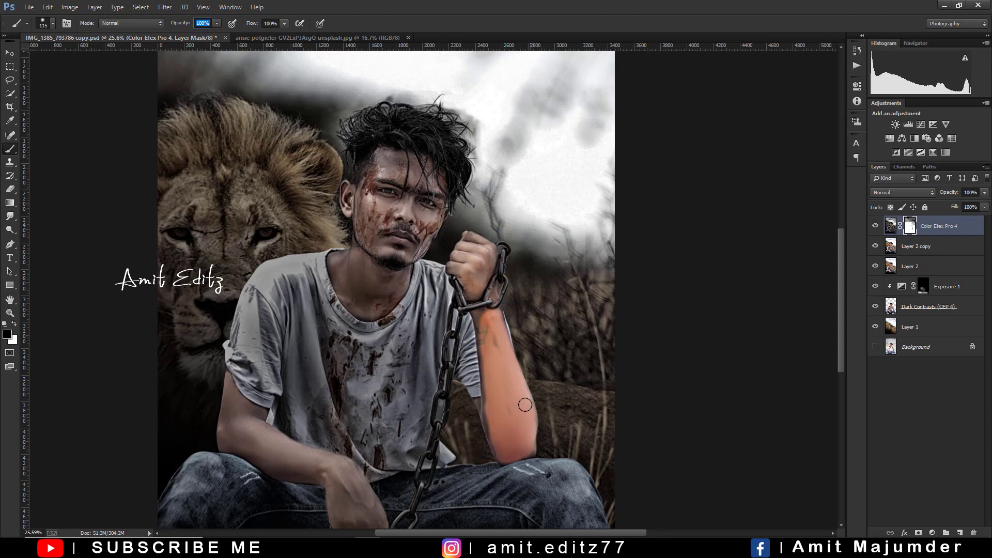
{"action": "left_click_drag", "start_coordinate": [473, 290], "coordinate": [488, 255]}
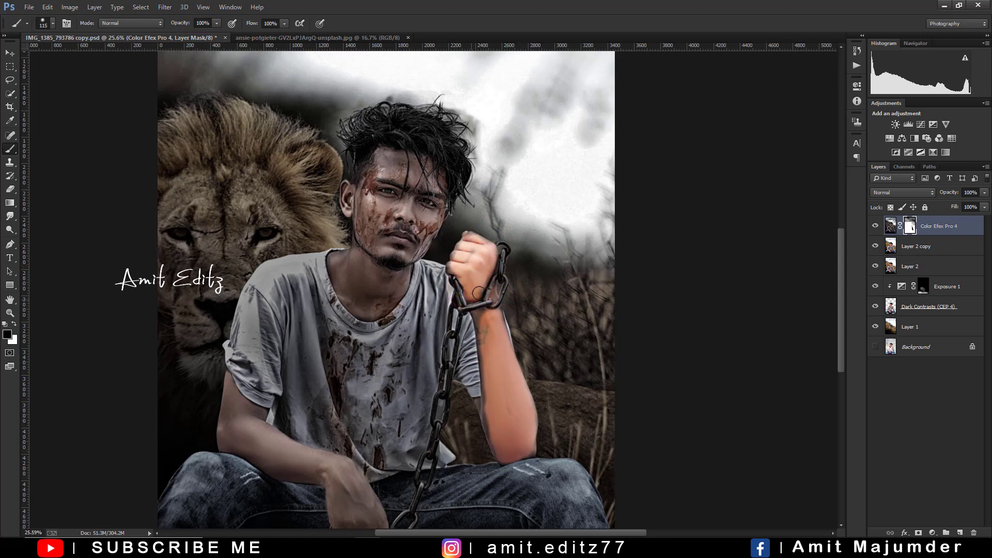
{"action": "left_click_drag", "start_coordinate": [476, 319], "coordinate": [500, 438]}
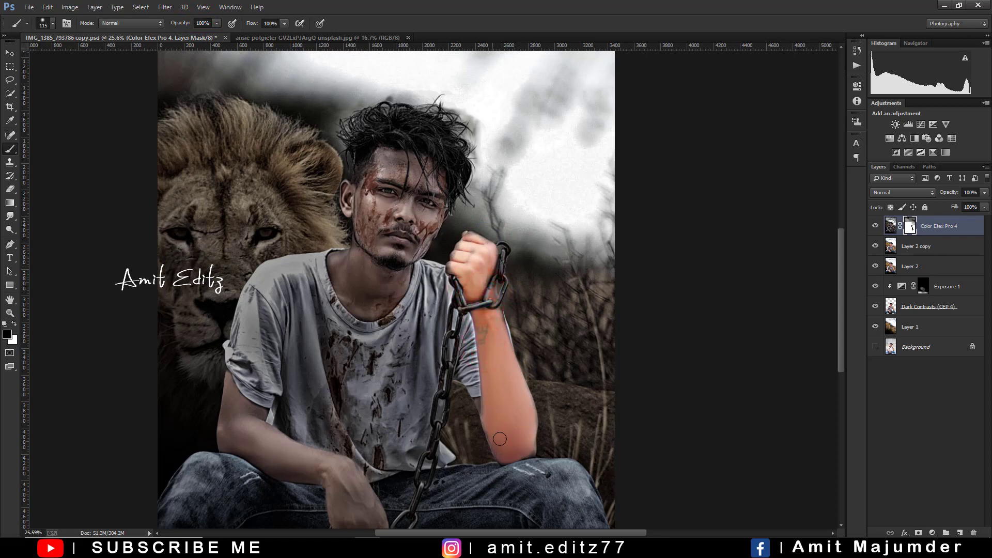
{"action": "scroll", "coordinate": [531, 440], "scroll_direction": "down", "scroll_amount": 2}
- Warm the hand resting on the knee and extend the tone up to the wrist
{"action": "mouse_move", "coordinate": [329, 424]}
{"action": "left_mouse_down"}
{"action": "mouse_move", "coordinate": [264, 388]}
{"action": "mouse_move", "coordinate": [282, 419]}
{"action": "left_mouse_up"}
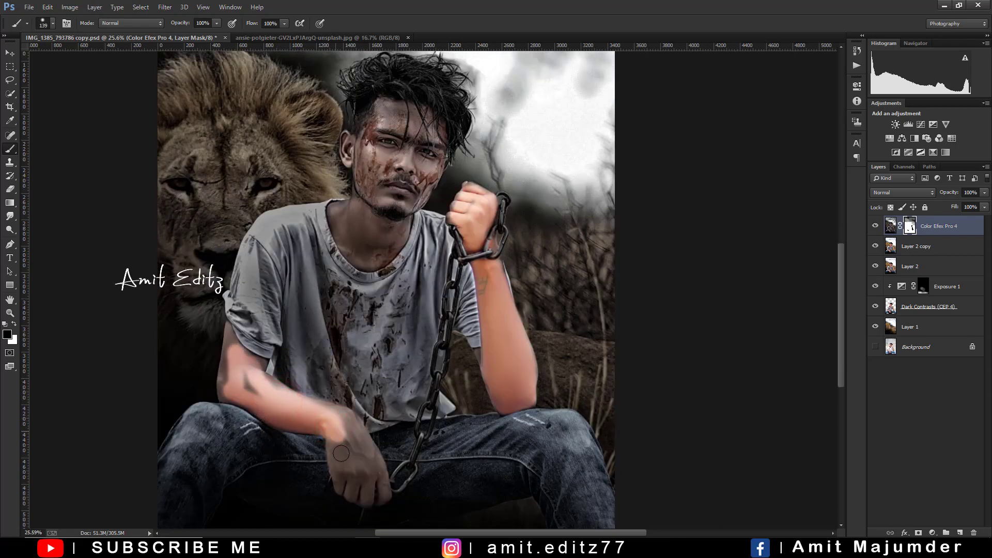
{"action": "left_click_drag", "start_coordinate": [341, 453], "coordinate": [383, 498]}
{"action": "left_click_drag", "start_coordinate": [376, 461], "coordinate": [341, 410]}
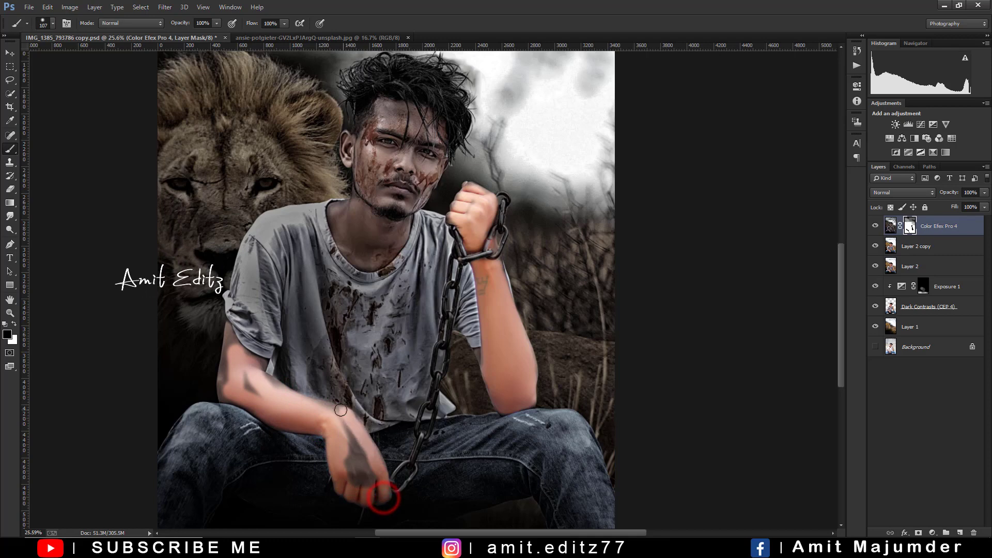
{"action": "scroll", "coordinate": [343, 434], "scroll_direction": "down", "scroll_amount": 2}
{"action": "scroll", "coordinate": [348, 422], "scroll_direction": "down", "scroll_amount": 1}
- Paint warm tone over the forehead, around the left eye and across both cheeks
{"action": "scroll", "coordinate": [438, 252], "scroll_direction": "up", "scroll_amount": 5}
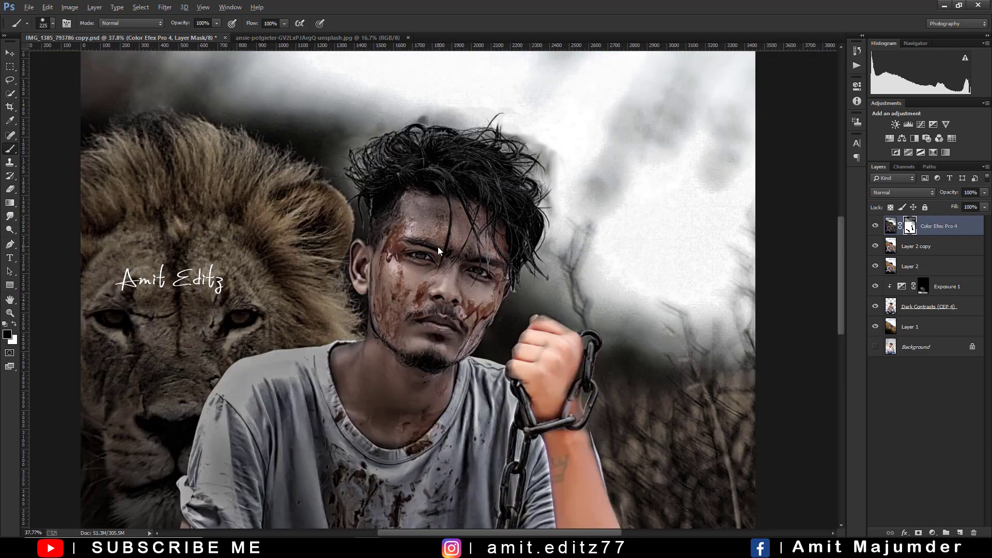
{"action": "left_click_drag", "start_coordinate": [421, 216], "coordinate": [486, 243]}
{"action": "left_click_drag", "start_coordinate": [459, 273], "coordinate": [473, 267]}
{"action": "scroll", "coordinate": [444, 269], "scroll_direction": "up", "scroll_amount": 3}
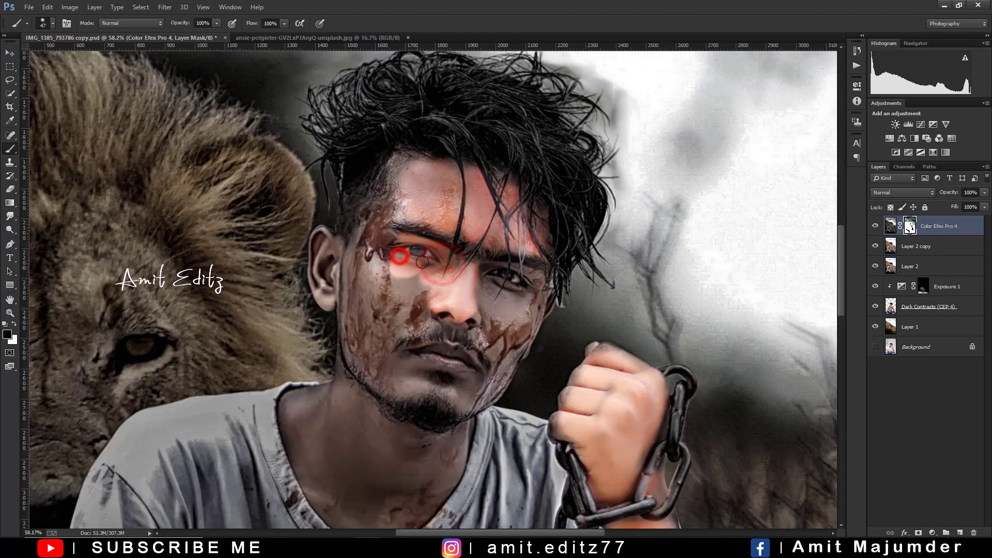
{"action": "left_click_drag", "start_coordinate": [422, 262], "coordinate": [411, 296]}
{"action": "left_click_drag", "start_coordinate": [521, 301], "coordinate": [505, 321]}
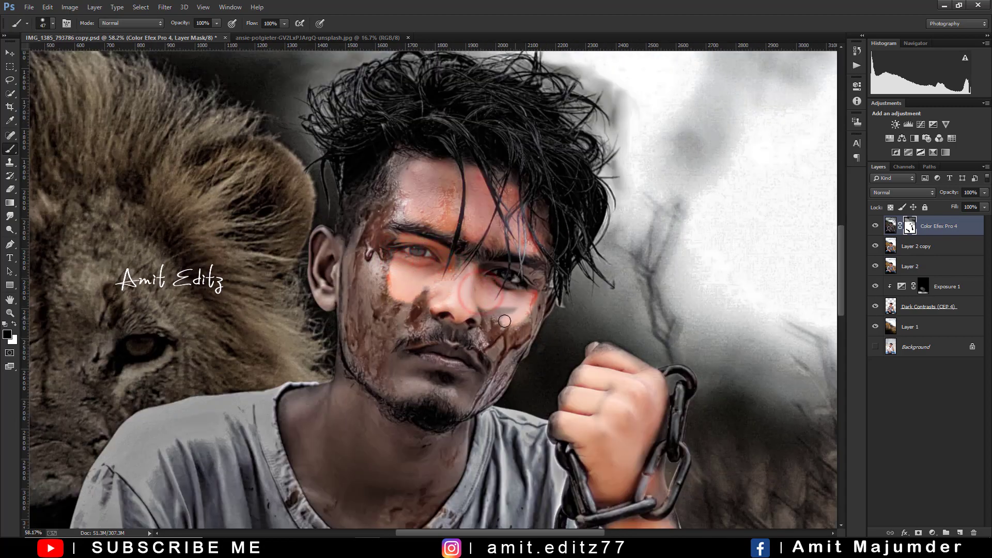
{"action": "mouse_move", "coordinate": [380, 252]}
{"action": "left_mouse_down"}
{"action": "mouse_move", "coordinate": [444, 381]}
{"action": "mouse_move", "coordinate": [410, 332]}
{"action": "left_mouse_up"}
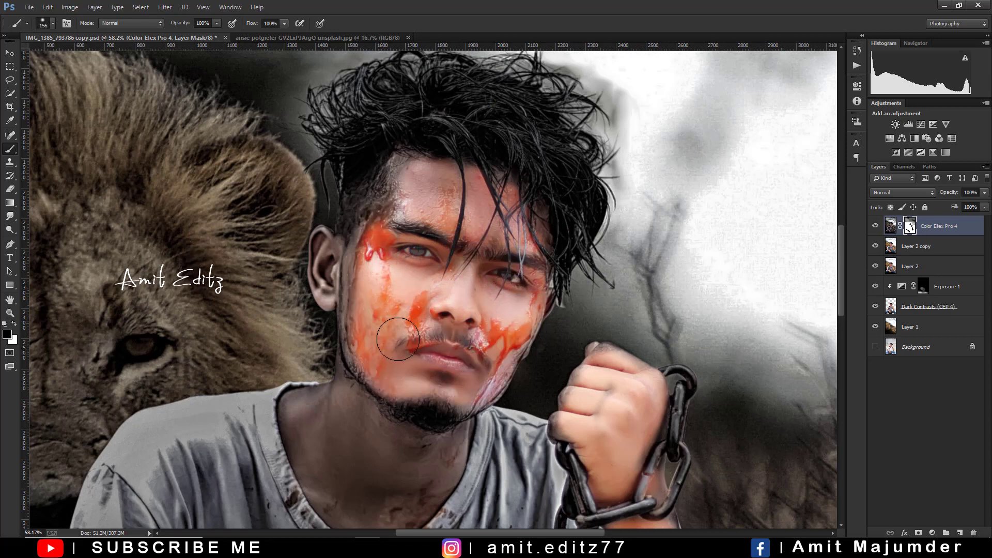
- With a smaller brush, dab warm tone beside the ear and the area below it
{"action": "key", "text": "bracketleft"}
{"action": "key", "text": "bracketleft"}
{"action": "key", "text": "bracketleft"}
{"action": "left_click", "coordinate": [333, 293]}
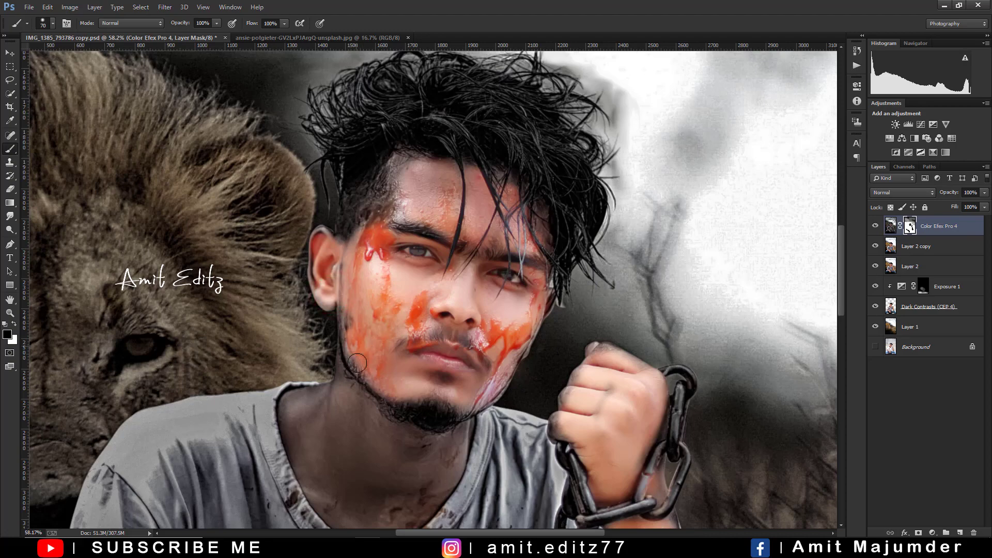
{"action": "scroll", "coordinate": [357, 363], "scroll_direction": "down", "scroll_amount": 2}
{"action": "mouse_move", "coordinate": [321, 373]}
{"action": "left_mouse_down"}
{"action": "mouse_move", "coordinate": [401, 372]}
{"action": "mouse_move", "coordinate": [297, 360]}
{"action": "mouse_move", "coordinate": [334, 439]}
{"action": "mouse_move", "coordinate": [335, 414]}
{"action": "left_mouse_up"}
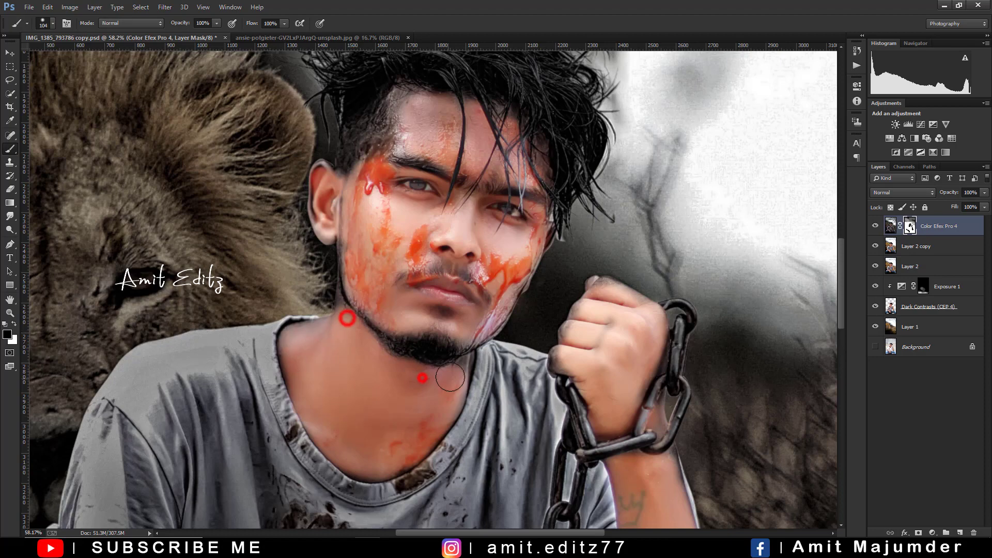
{"action": "scroll", "coordinate": [424, 311], "scroll_direction": "down", "scroll_amount": 5}
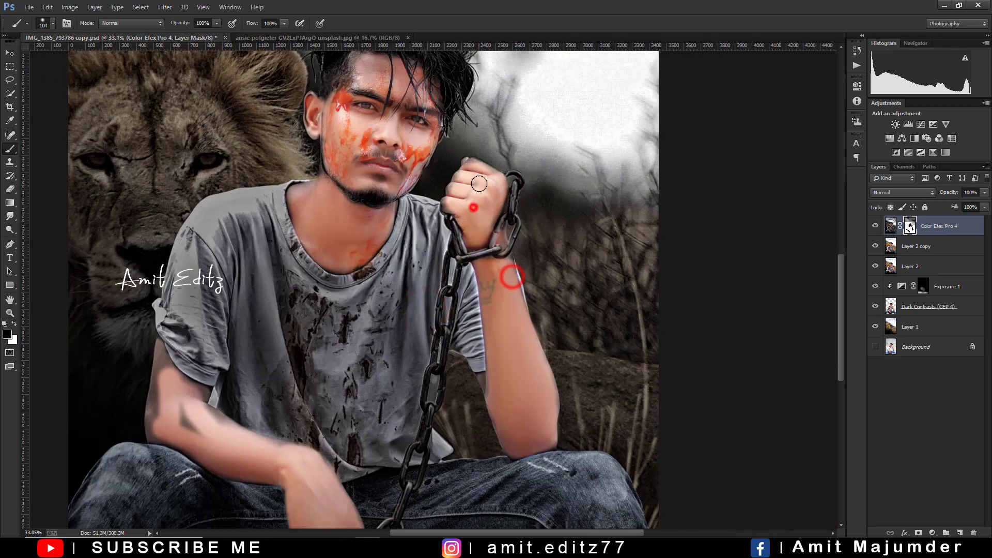
{"action": "scroll", "coordinate": [471, 171], "scroll_direction": "down", "scroll_amount": 2}
{"action": "scroll", "coordinate": [469, 166], "scroll_direction": "down", "scroll_amount": 2}
{"action": "scroll", "coordinate": [454, 217], "scroll_direction": "up", "scroll_amount": 5}
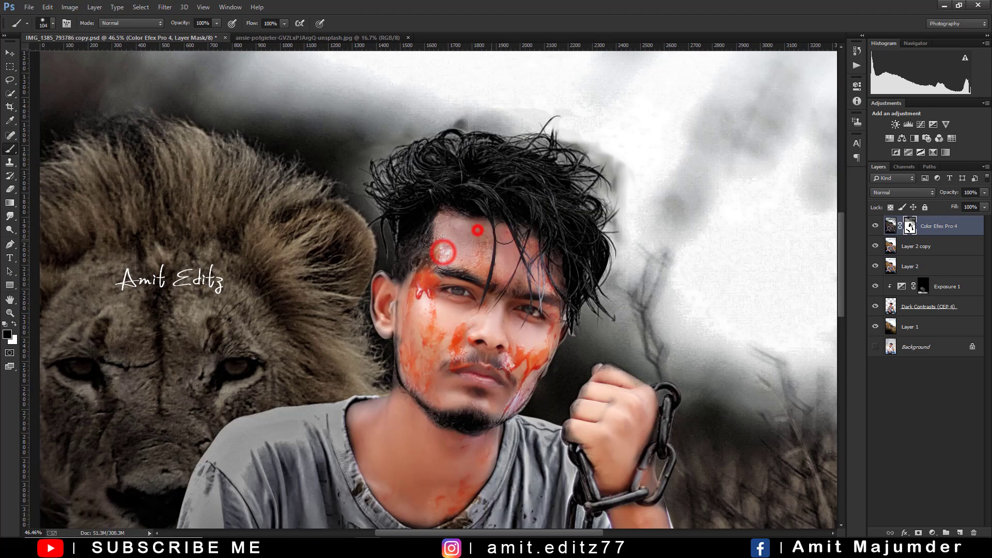
- Paint the effect mask over the right cheek, along the chin and on the left cheek
{"action": "left_click", "coordinate": [532, 336]}
{"action": "left_click", "coordinate": [535, 370]}
{"action": "left_click", "coordinate": [491, 407]}
{"action": "left_click", "coordinate": [452, 402]}
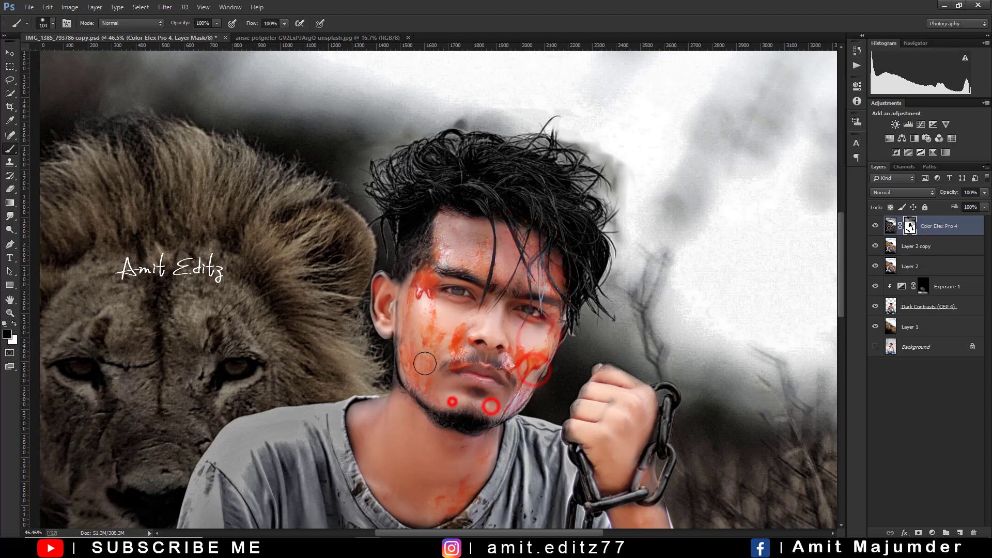
{"action": "left_click", "coordinate": [425, 357]}
{"action": "key", "text": "bracketleft"}
{"action": "key", "text": "bracketleft"}
{"action": "key", "text": "bracketleft"}
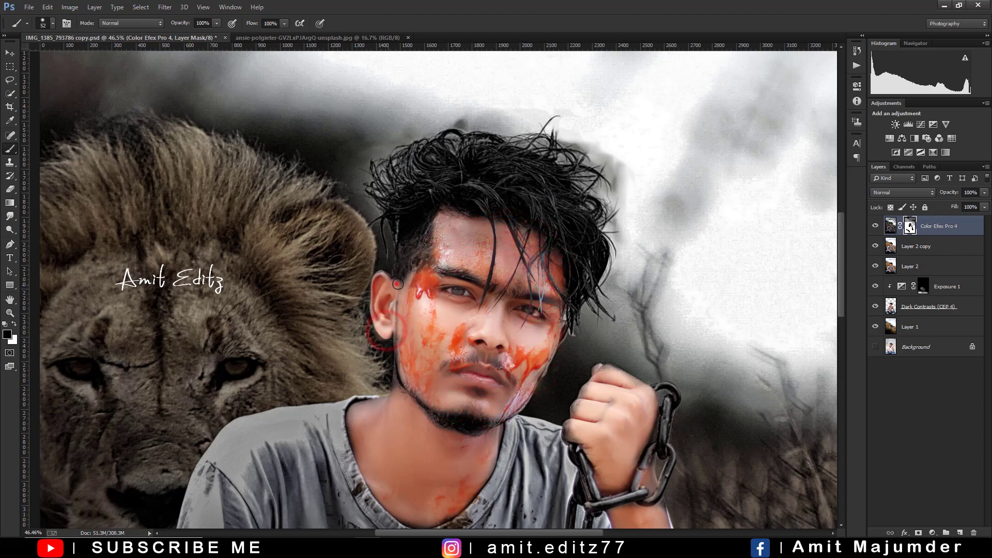
- Paint the effect back in at the temple with a smaller white brush
{"action": "scroll", "coordinate": [397, 284], "scroll_direction": "up", "scroll_amount": 2}
{"action": "key", "text": "x"}
{"action": "key", "text": "bracketleft"}
{"action": "key", "text": "bracketleft"}
{"action": "left_click", "coordinate": [395, 288]}
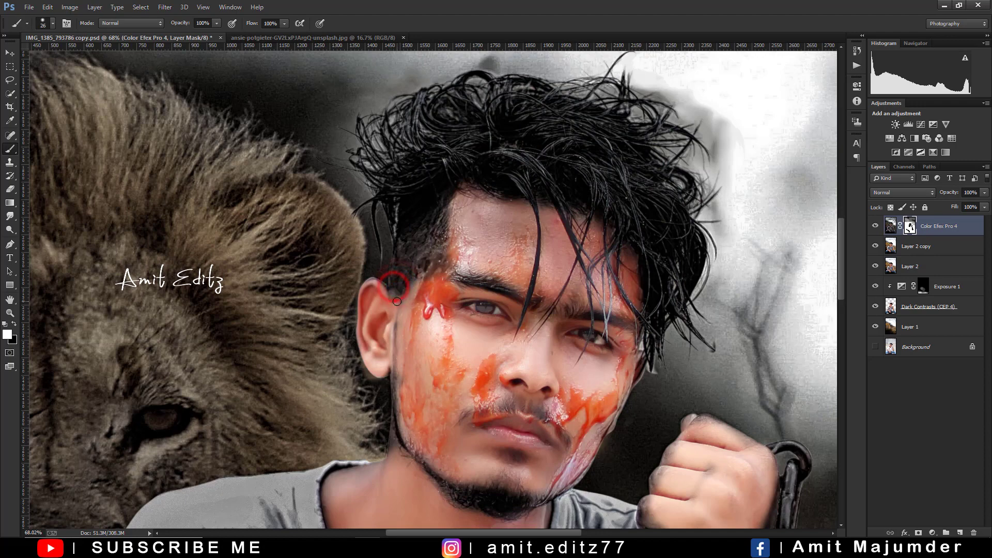
{"action": "key", "text": "bracketleft"}
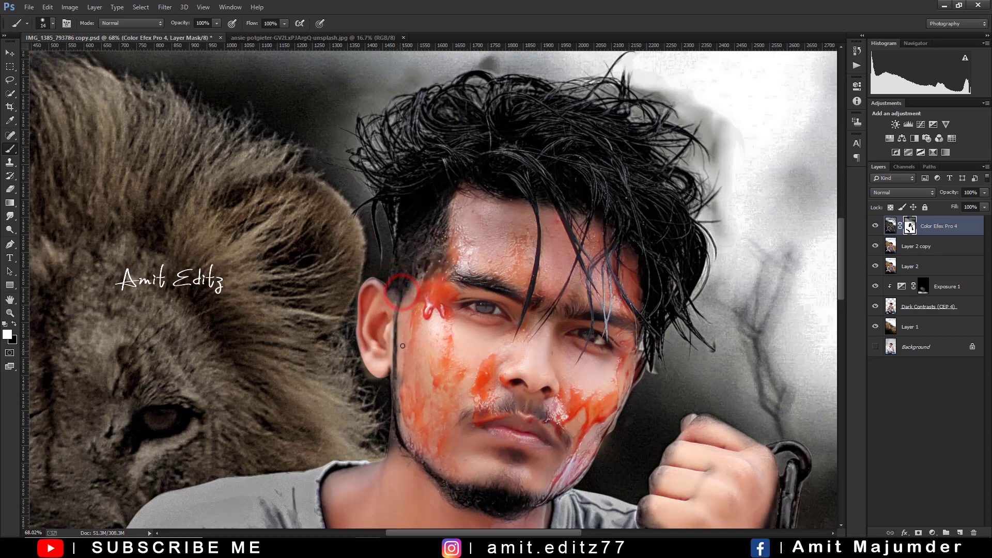
{"action": "scroll", "coordinate": [401, 279], "scroll_direction": "down", "scroll_amount": 2}
{"action": "scroll", "coordinate": [389, 253], "scroll_direction": "down", "scroll_amount": 5}
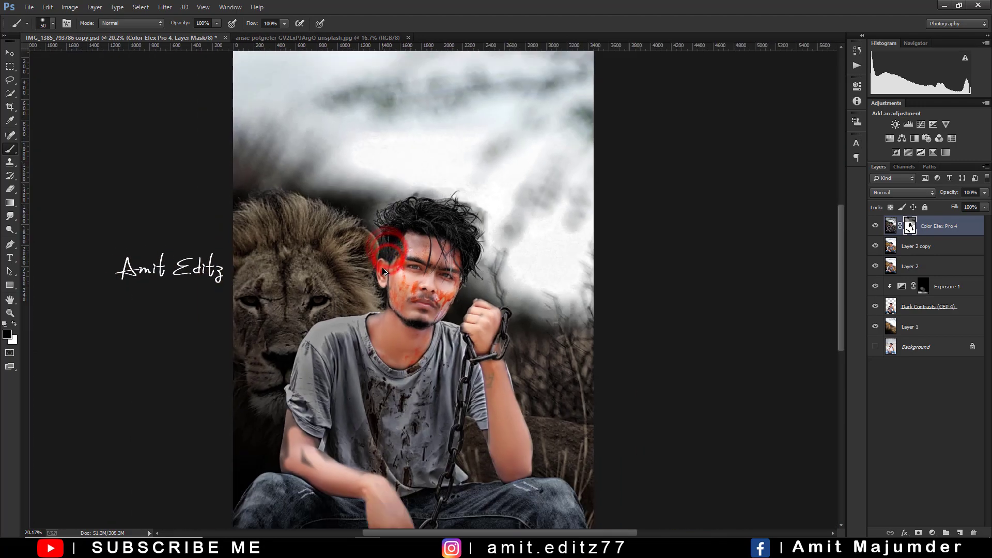
{"action": "scroll", "coordinate": [392, 263], "scroll_direction": "down", "scroll_amount": 3}
{"action": "scroll", "coordinate": [395, 269], "scroll_direction": "up", "scroll_amount": 3}
{"action": "scroll", "coordinate": [394, 269], "scroll_direction": "down", "scroll_amount": 1}
{"action": "key", "text": "x"}
{"action": "key", "text": "v"}
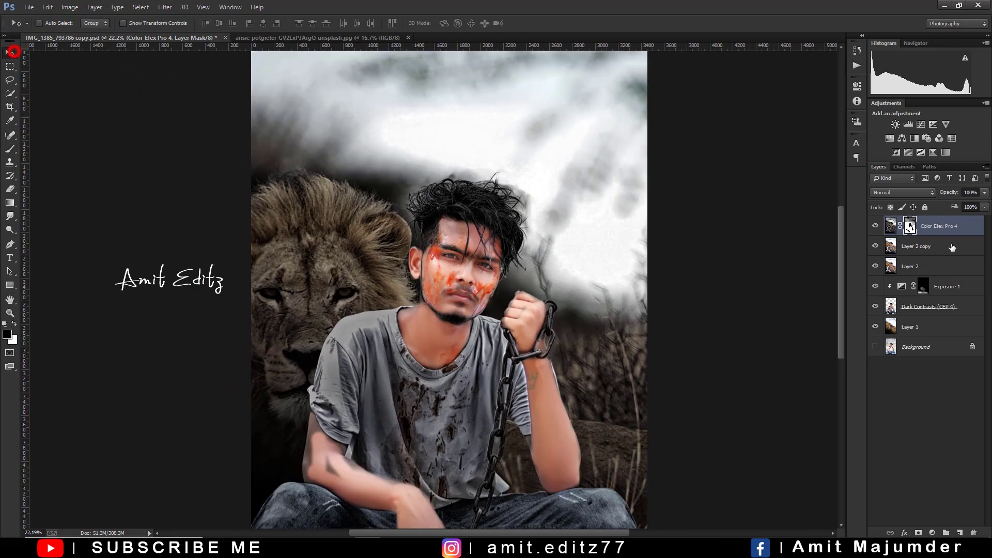
{"action": "key", "text": "ctrl+shift+alt+e"}
{"action": "scroll", "coordinate": [347, 241], "scroll_direction": "down", "scroll_amount": 2}
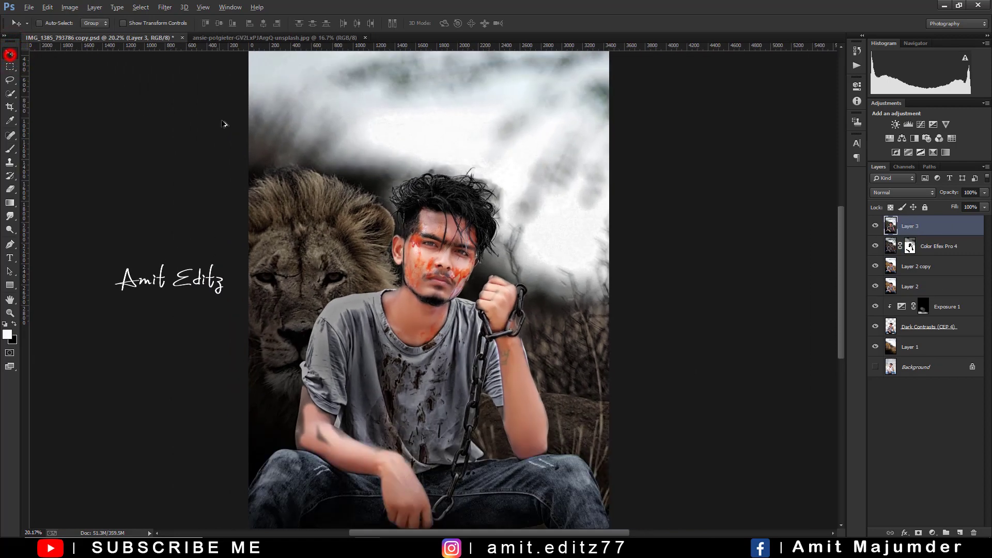
{"action": "scroll", "coordinate": [223, 127], "scroll_direction": "down", "scroll_amount": 2}
{"action": "left_click", "coordinate": [930, 226]}
{"action": "key", "text": "ctrl+j"}
{"action": "left_click", "coordinate": [933, 533]}
{"action": "left_click", "coordinate": [902, 522]}
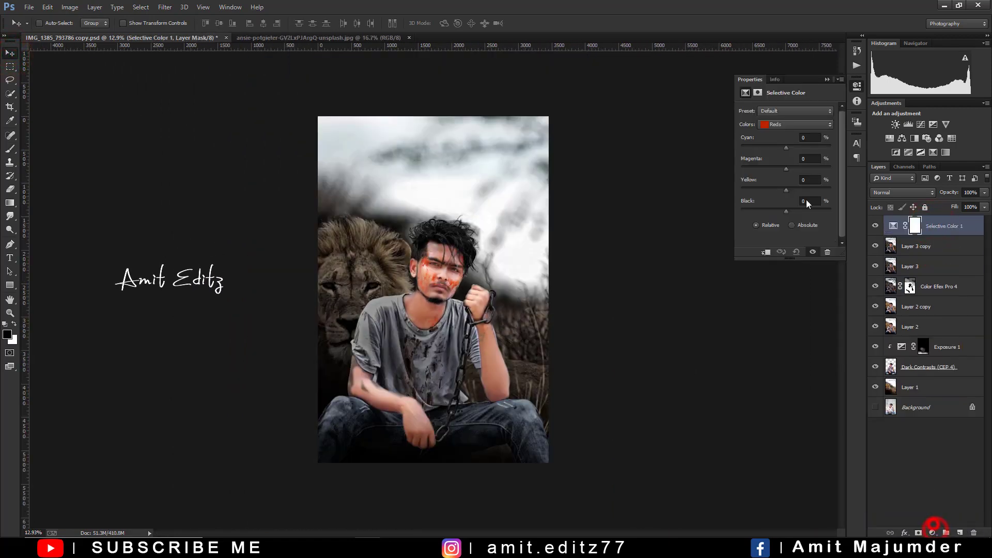
{"action": "mouse_move", "coordinate": [810, 148]}
{"action": "left_mouse_down"}
{"action": "mouse_move", "coordinate": [780, 148]}
{"action": "mouse_move", "coordinate": [760, 171]}
{"action": "mouse_move", "coordinate": [787, 175]}
{"action": "left_mouse_up"}
{"action": "left_click", "coordinate": [814, 159]}
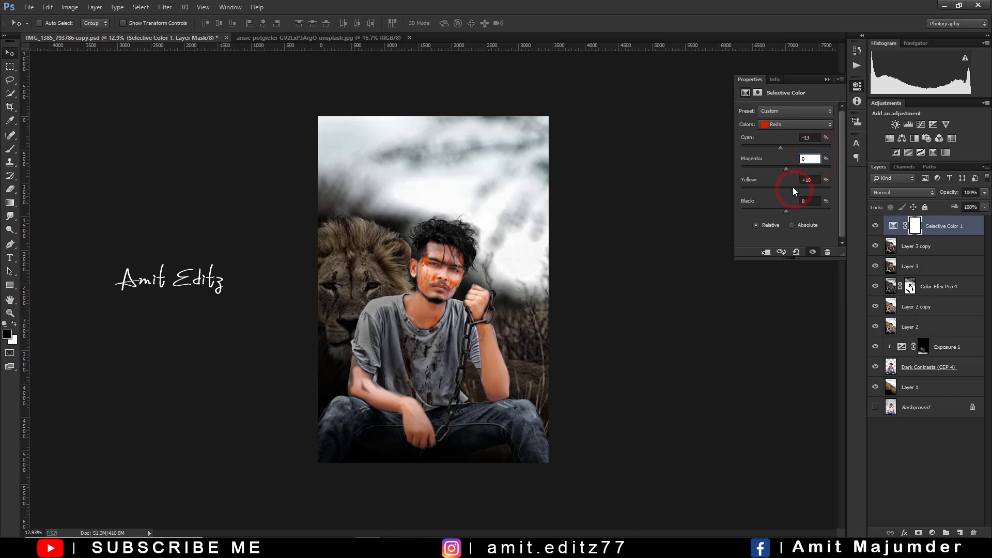
{"action": "type", "text": "+2"}
{"action": "left_click", "coordinate": [813, 200]}
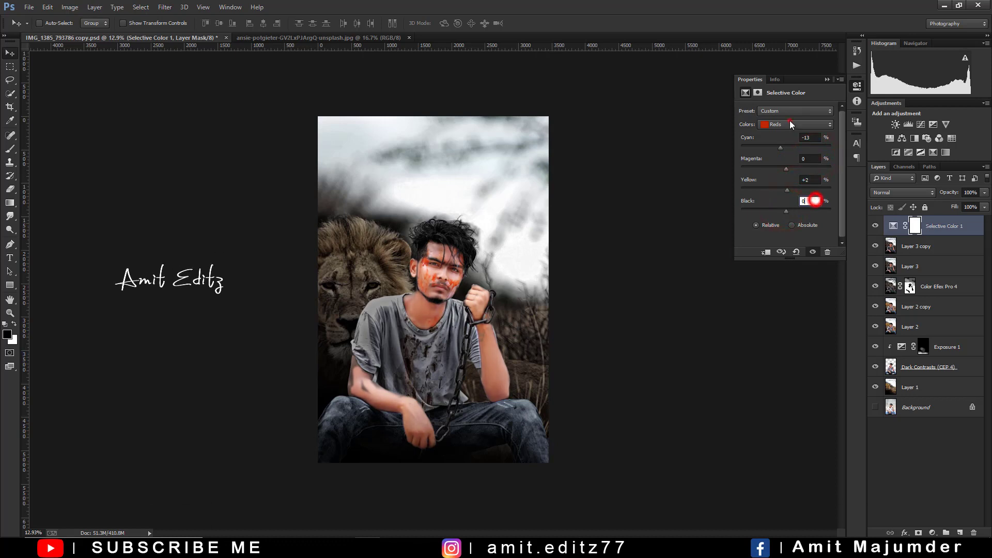
{"action": "left_click", "coordinate": [791, 124]}
{"action": "left_click", "coordinate": [790, 202]}
{"action": "left_click_drag", "start_coordinate": [786, 190], "coordinate": [795, 172]}
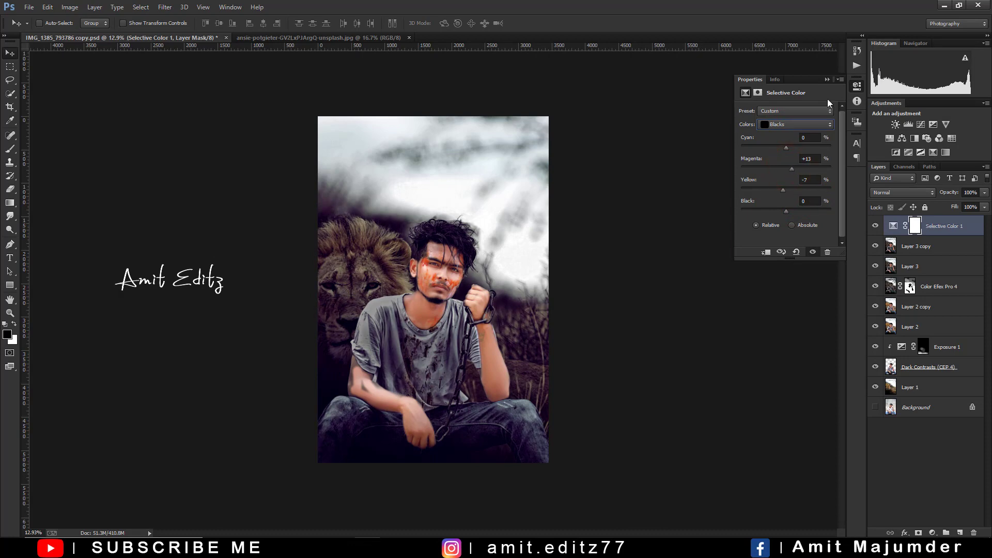
{"action": "left_click", "coordinate": [827, 80]}
{"action": "left_click", "coordinate": [928, 264], "text": "shift"}
{"action": "left_click_drag", "start_coordinate": [930, 246], "coordinate": [979, 502]}
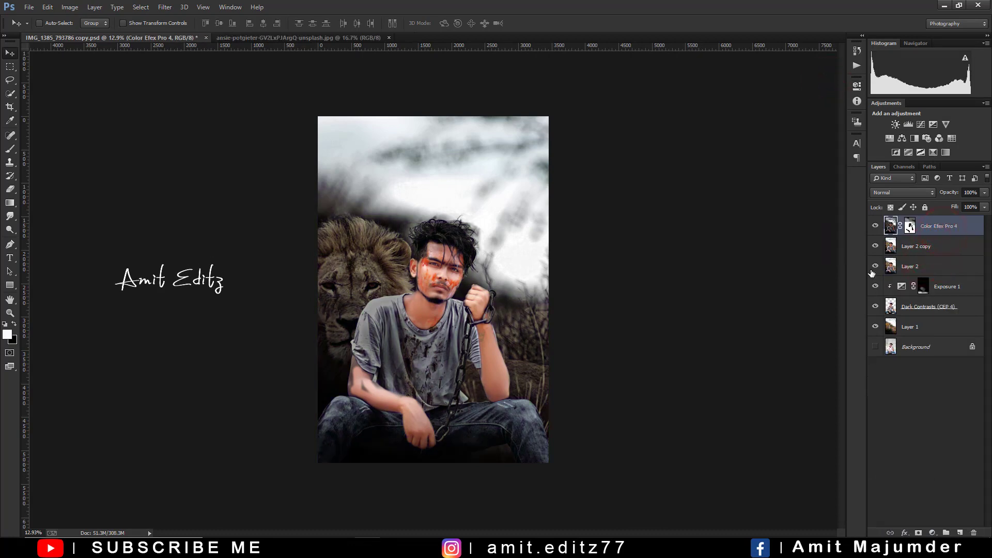
{"action": "left_click", "coordinate": [911, 226]}
- With a smaller black brush, paint the effect mask over the fist and its back
{"action": "left_click", "coordinate": [10, 149]}
{"action": "key", "text": "x"}
{"action": "scroll", "coordinate": [390, 368], "scroll_direction": "up", "scroll_amount": 5}
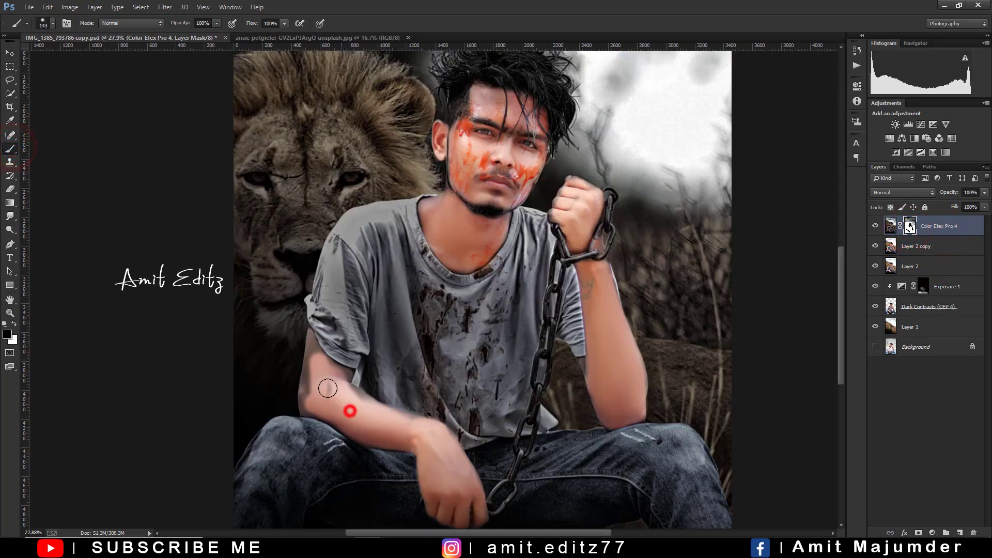
{"action": "key", "text": "bracketleft"}
{"action": "key", "text": "bracketleft"}
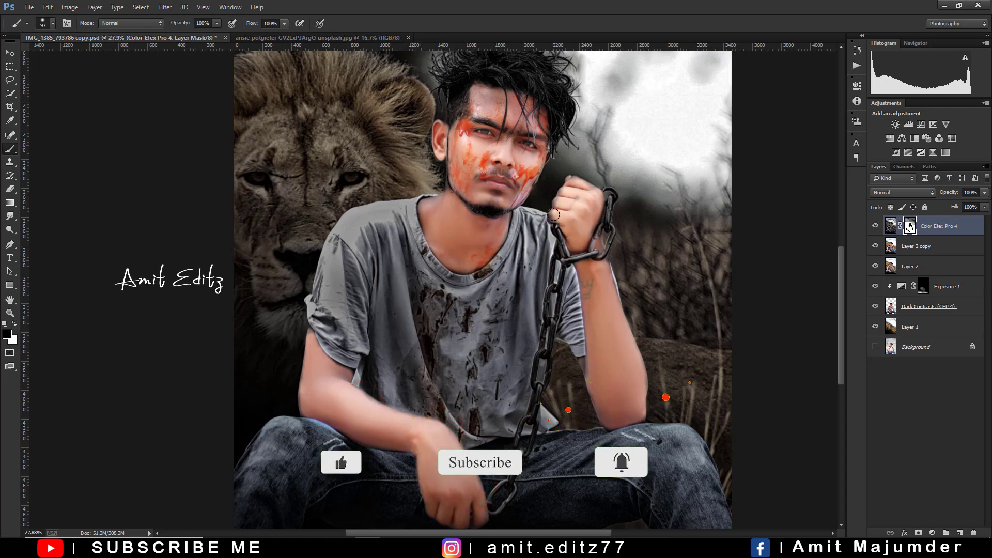
{"action": "left_click_drag", "start_coordinate": [553, 215], "coordinate": [556, 214]}
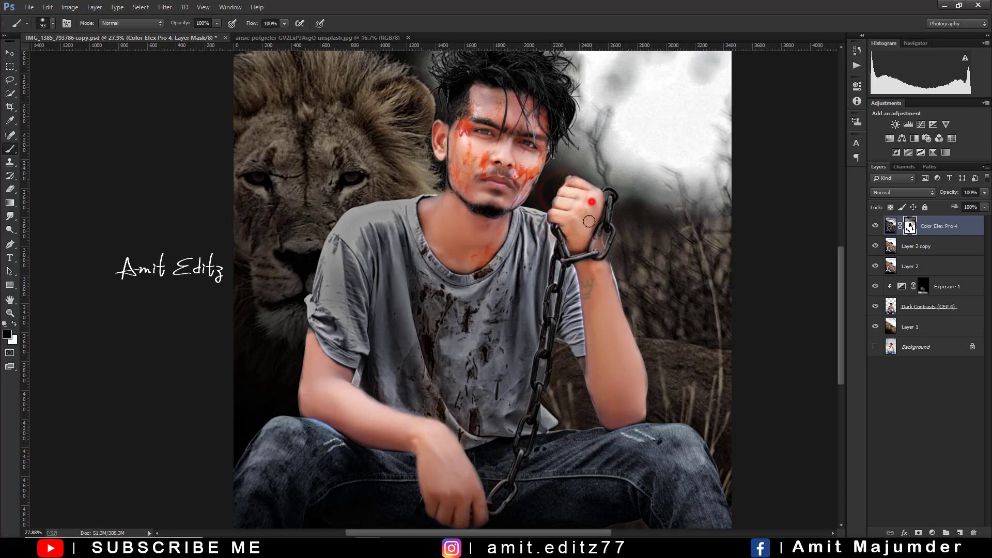
{"action": "left_click", "coordinate": [591, 202]}
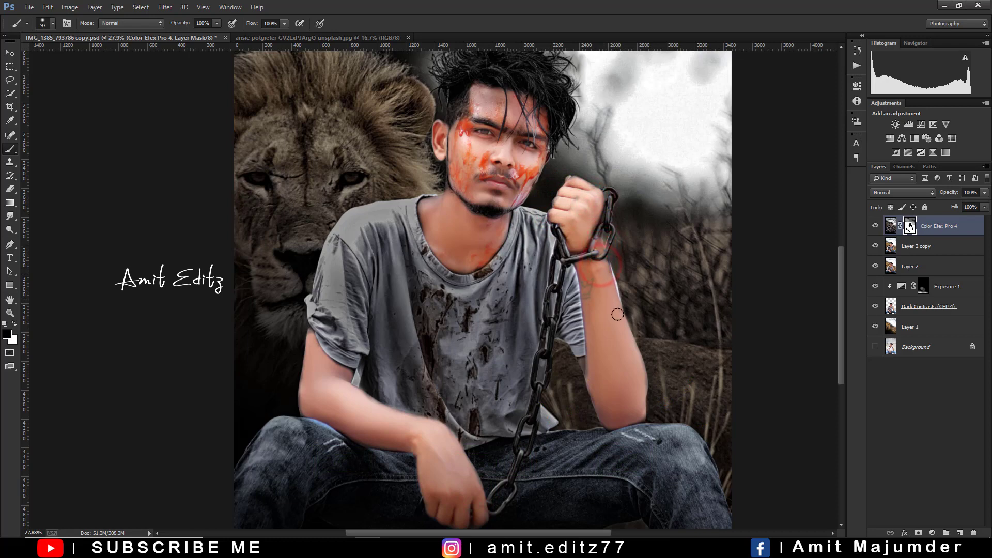
{"action": "scroll", "coordinate": [613, 336], "scroll_direction": "down", "scroll_amount": 3}
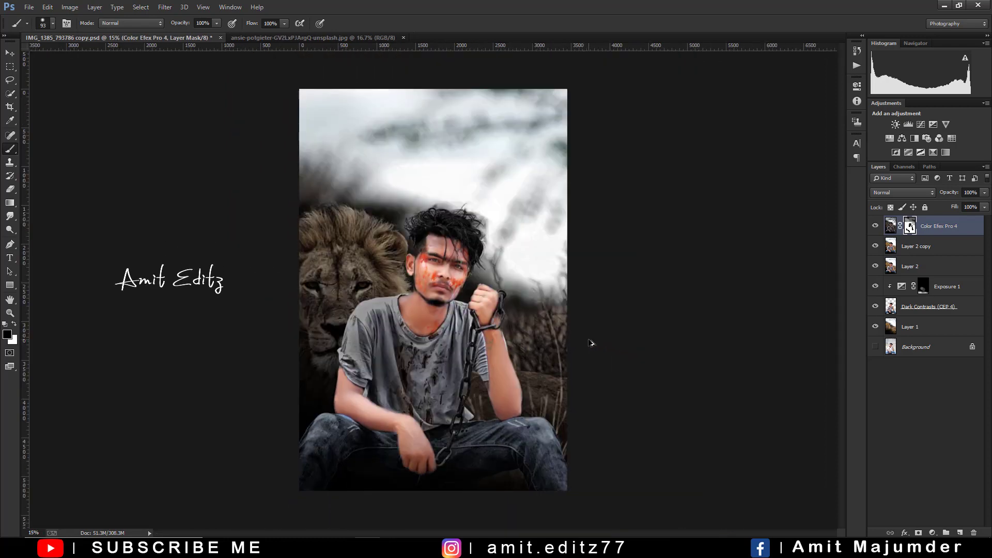
{"action": "scroll", "coordinate": [591, 340], "scroll_direction": "down", "scroll_amount": 2}
{"action": "scroll", "coordinate": [591, 340], "scroll_direction": "up", "scroll_amount": 1}
{"action": "scroll", "coordinate": [591, 340], "scroll_direction": "up", "scroll_amount": 1}
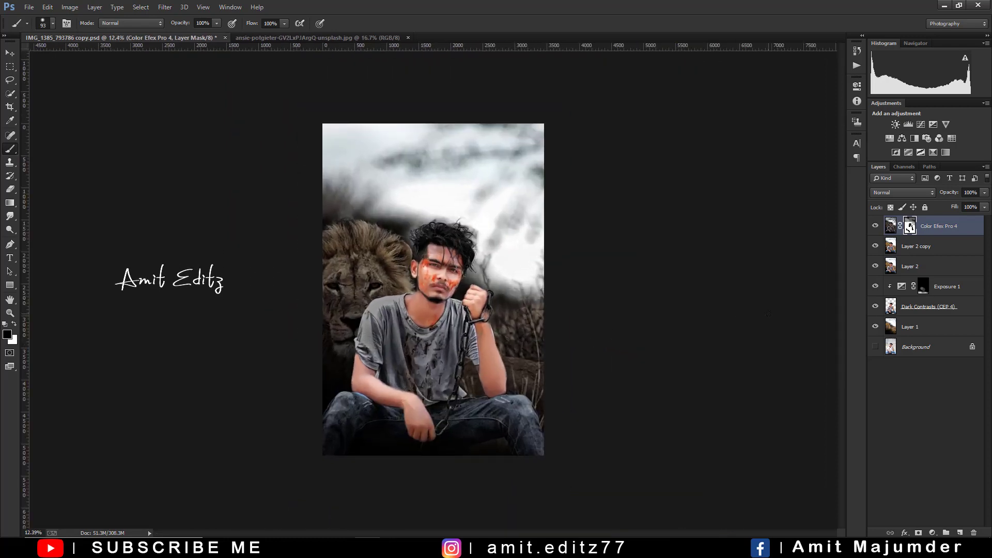
- Stamp visible layers and add Selective Color on Blacks: Cyan +5, Magenta -2, Yellow -7
{"action": "key", "text": "ctrl+shift+alt+e"}
{"action": "key", "text": "x"}
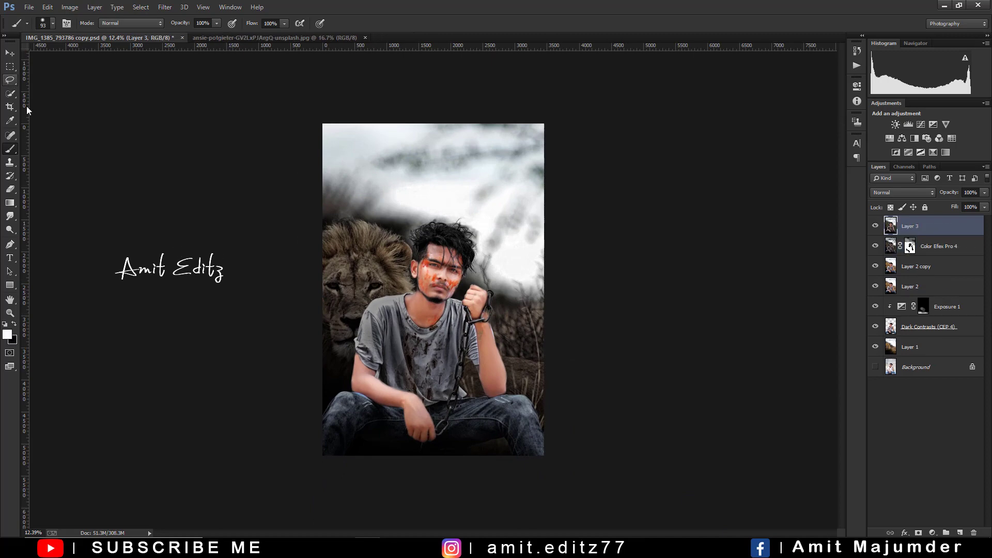
{"action": "left_click", "coordinate": [933, 532]}
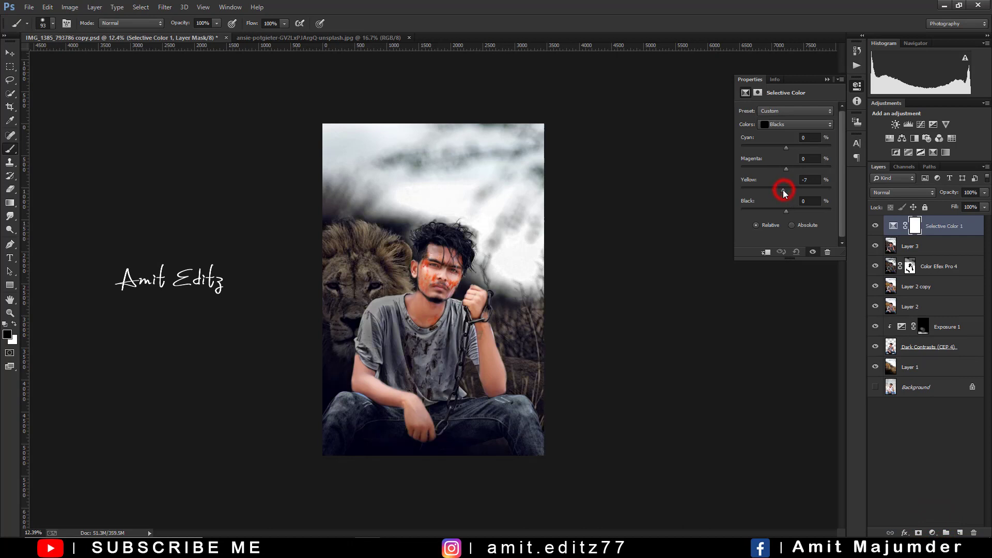
{"action": "left_click_drag", "start_coordinate": [786, 168], "coordinate": [791, 152]}
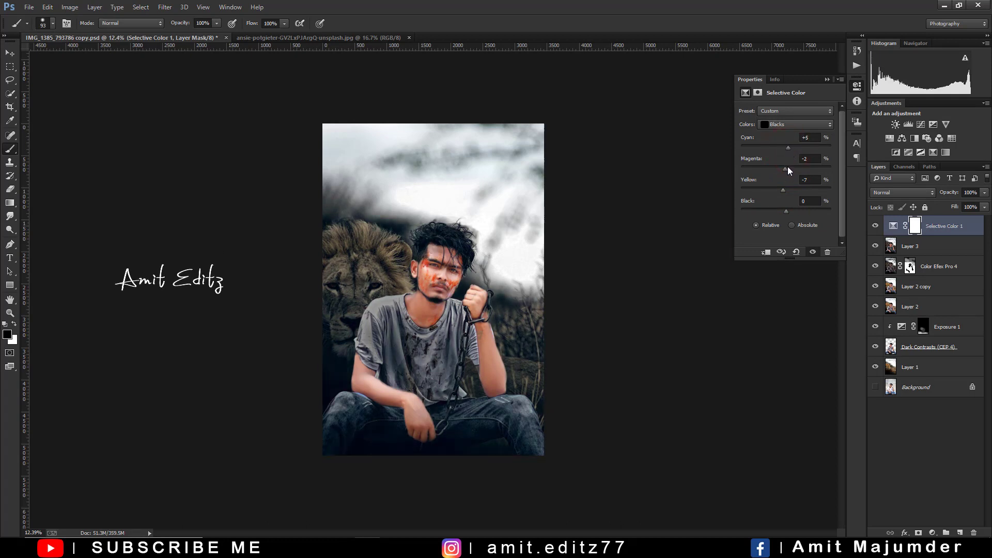
{"action": "left_click_drag", "start_coordinate": [784, 172], "coordinate": [786, 173]}
{"action": "left_click", "coordinate": [828, 79]}
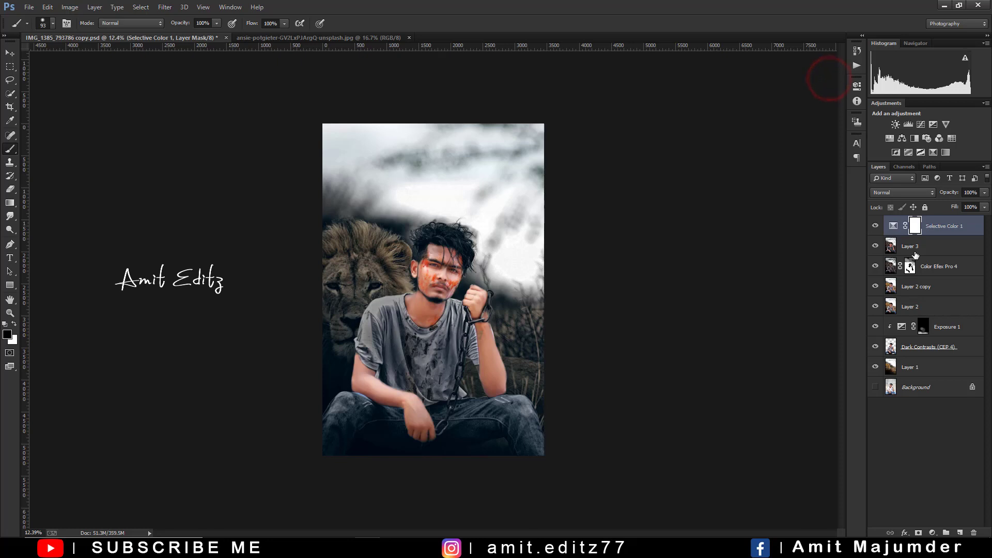
- Merge Selective Color 1 into Layer 3 and duplicate the merged layer
{"action": "right_click", "coordinate": [923, 248]}
{"action": "left_click", "coordinate": [944, 230]}
{"action": "key", "text": "x"}
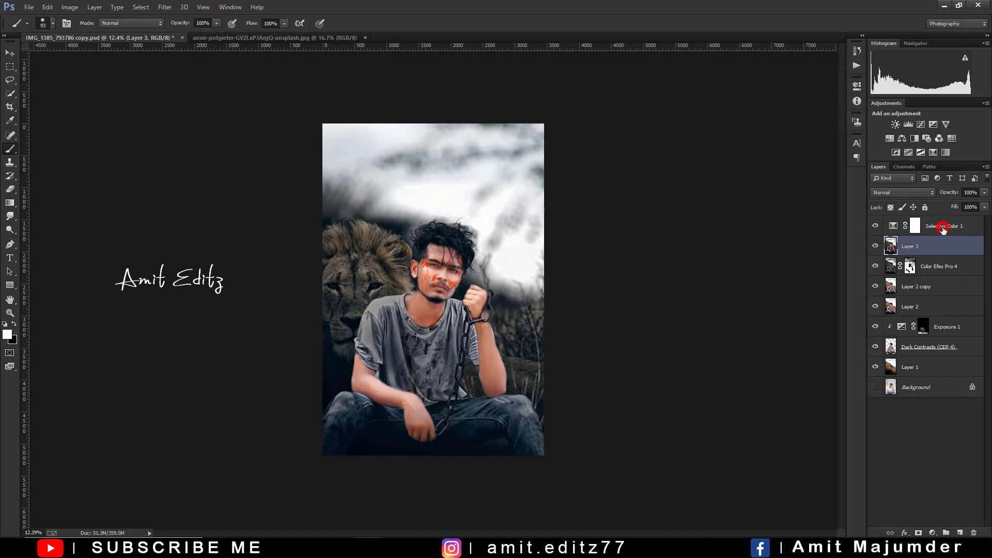
{"action": "left_click", "coordinate": [943, 230], "text": "ctrl"}
{"action": "right_click", "coordinate": [942, 228]}
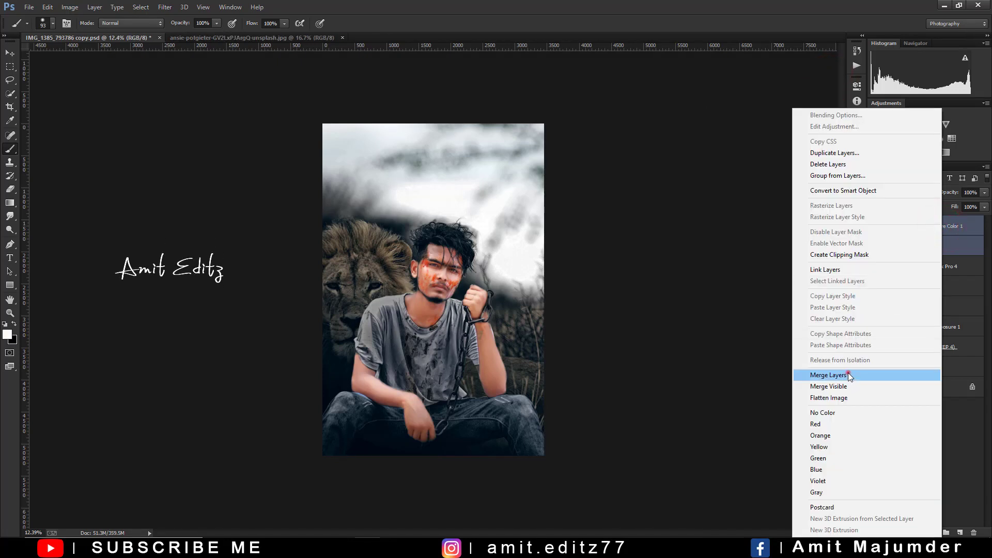
{"action": "left_click", "coordinate": [848, 373]}
{"action": "left_click", "coordinate": [8, 54]}
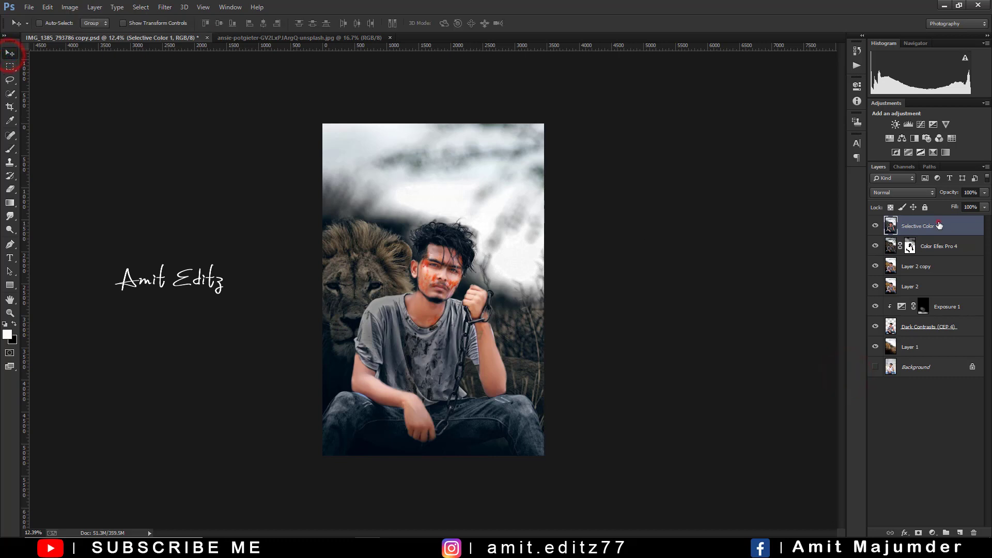
{"action": "left_click_drag", "start_coordinate": [940, 225], "coordinate": [960, 533]}
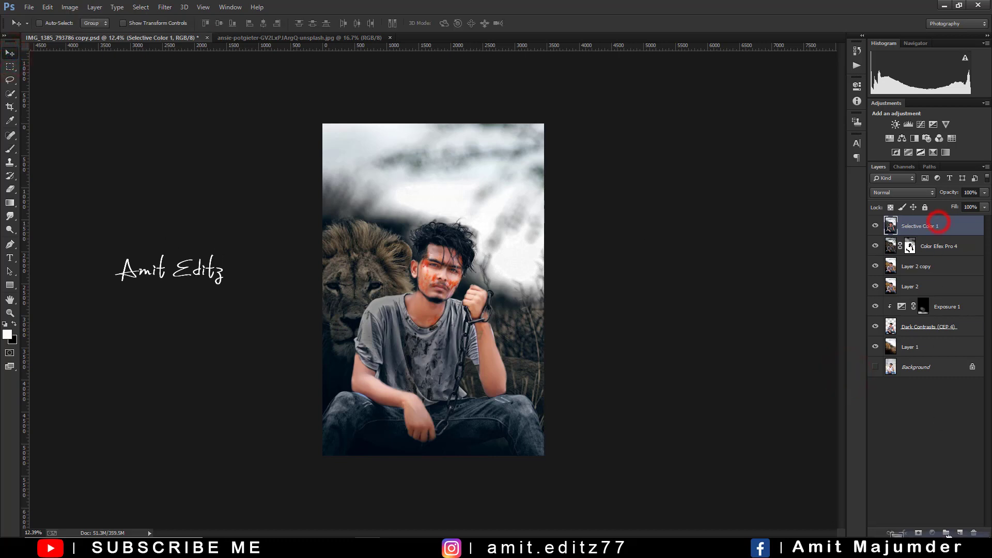
{"action": "left_click", "coordinate": [164, 7]}
- In Camera Raw, add sharpening and noise reduction, and adjust contrast, highlights and vibrance
{"action": "left_click", "coordinate": [173, 65]}
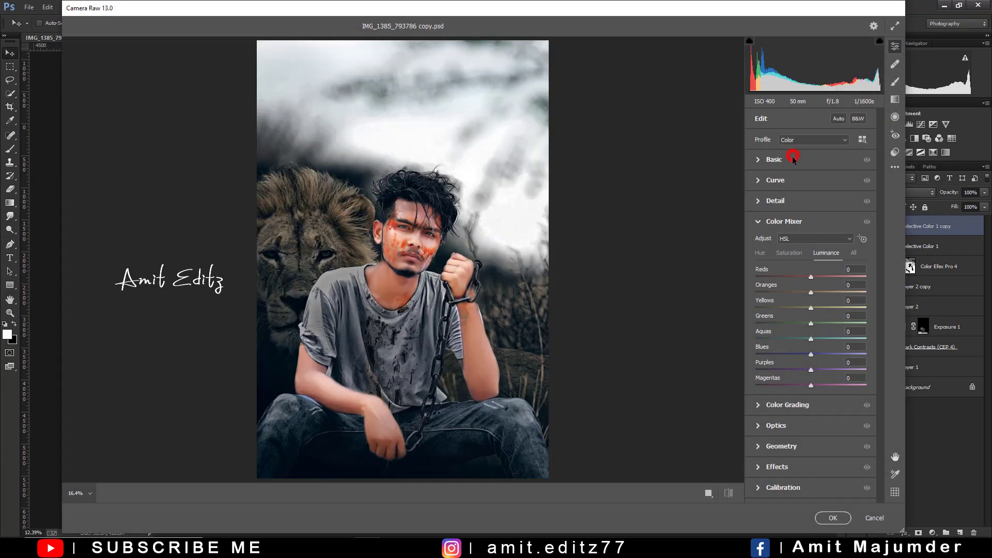
{"action": "left_click", "coordinate": [794, 159]}
{"action": "left_click", "coordinate": [790, 457]}
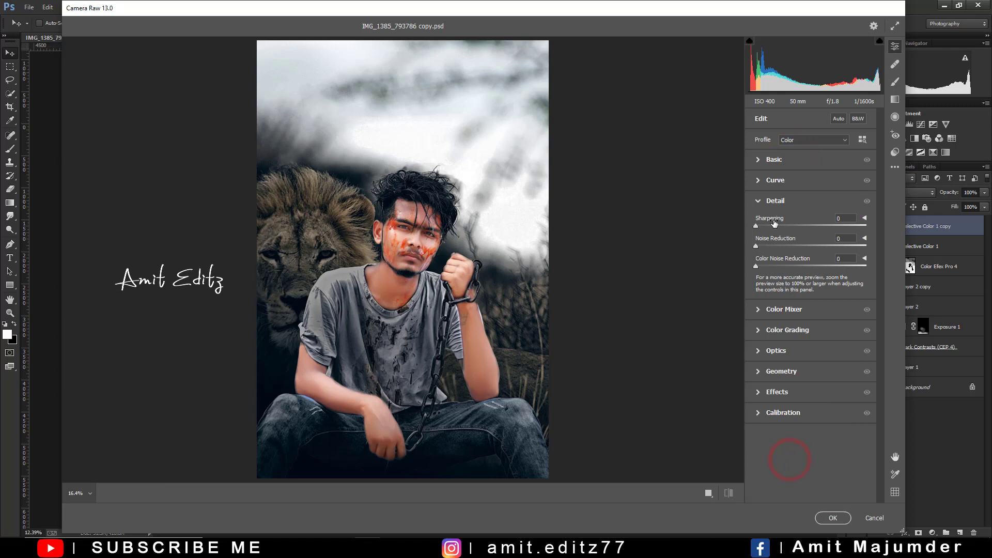
{"action": "left_click", "coordinate": [775, 226]}
{"action": "left_click_drag", "start_coordinate": [775, 246], "coordinate": [790, 246]}
{"action": "left_click", "coordinate": [775, 159]}
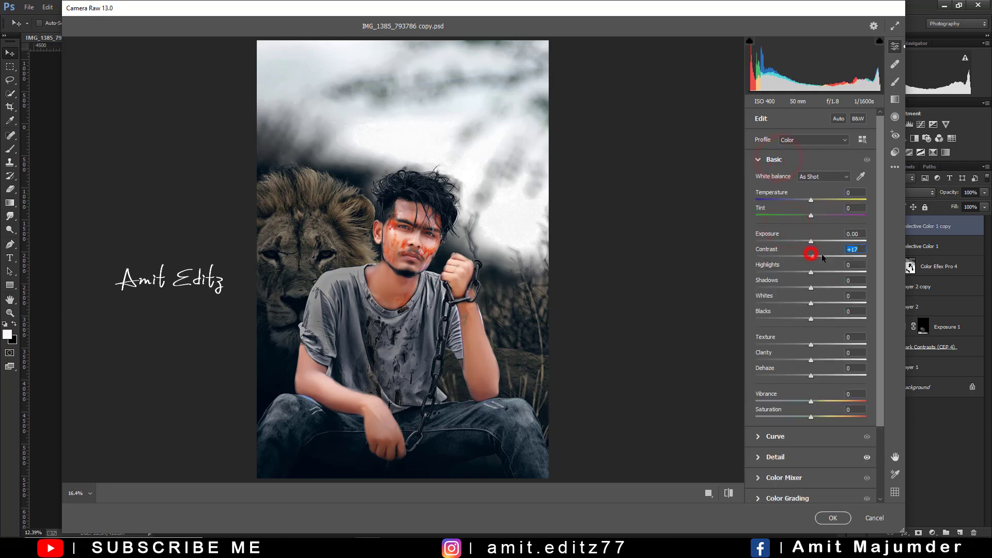
{"action": "mouse_move", "coordinate": [823, 257]}
{"action": "left_mouse_down"}
{"action": "mouse_move", "coordinate": [770, 275]}
{"action": "mouse_move", "coordinate": [806, 272]}
{"action": "mouse_move", "coordinate": [795, 291]}
{"action": "mouse_move", "coordinate": [817, 293]}
{"action": "mouse_move", "coordinate": [794, 319]}
{"action": "mouse_move", "coordinate": [809, 320]}
{"action": "left_mouse_up"}
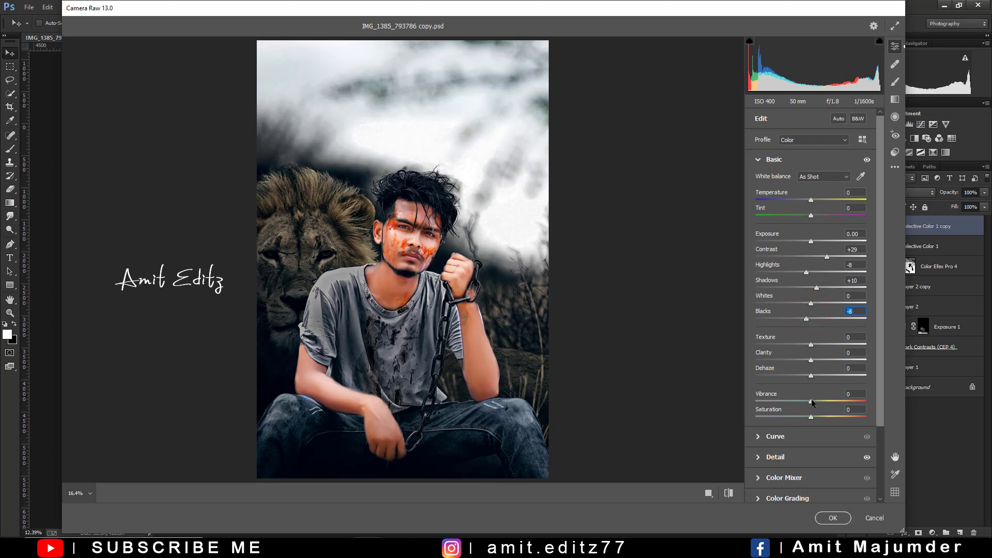
{"action": "mouse_move", "coordinate": [811, 401]}
{"action": "left_mouse_down"}
{"action": "mouse_move", "coordinate": [841, 402]}
{"action": "mouse_move", "coordinate": [809, 401]}
{"action": "left_mouse_up"}
- In Calibration, set Blue Primary Hue to +49, tweak red, and shift green to about +9
{"action": "scroll", "coordinate": [787, 341], "scroll_direction": "down", "scroll_amount": 3}
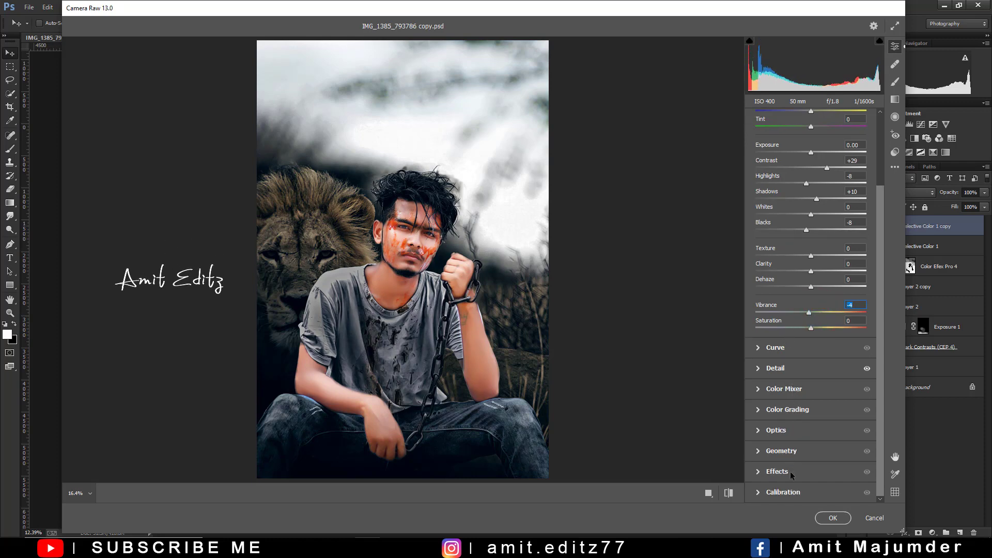
{"action": "left_click", "coordinate": [790, 492]}
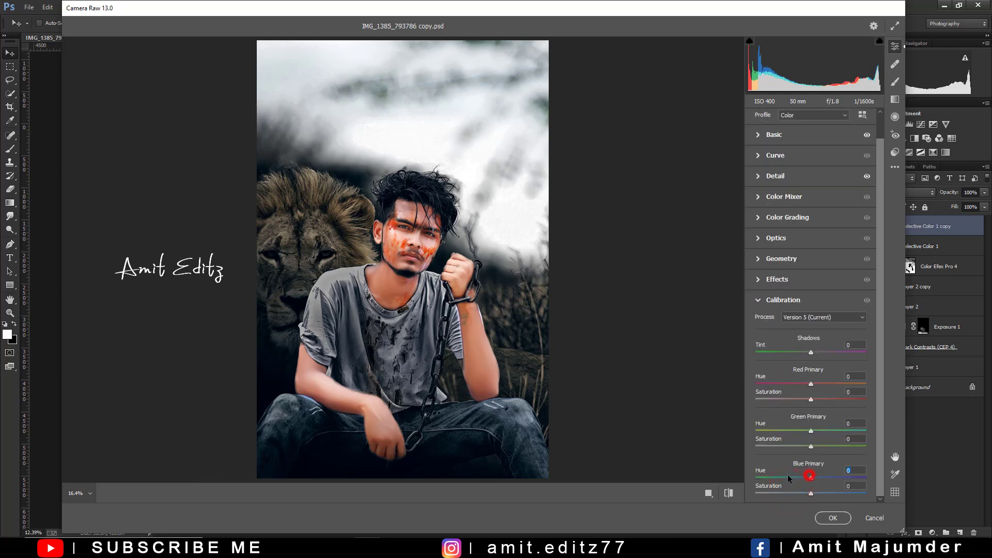
{"action": "left_click_drag", "start_coordinate": [811, 477], "coordinate": [781, 477]}
{"action": "left_click_drag", "start_coordinate": [844, 478], "coordinate": [818, 480]}
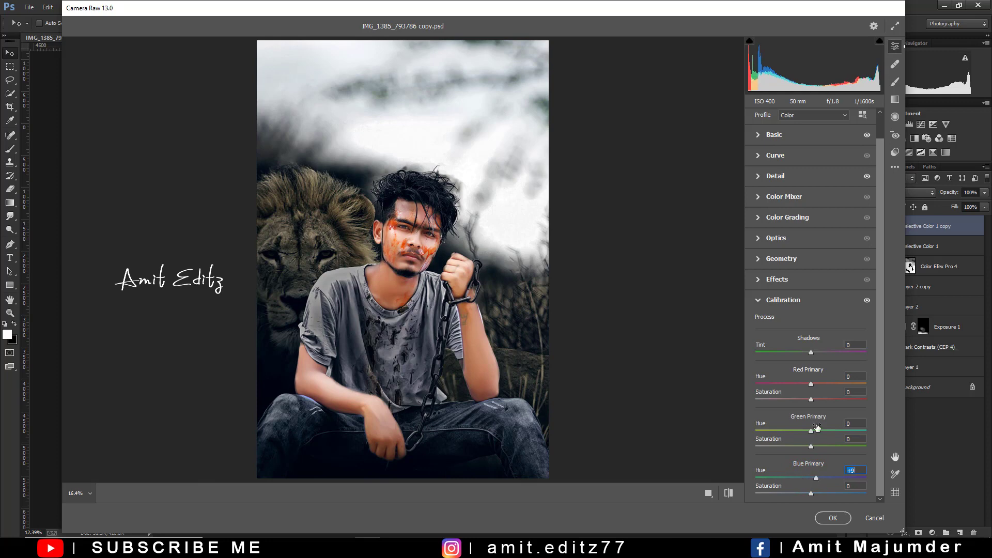
{"action": "mouse_move", "coordinate": [811, 384]}
{"action": "left_mouse_down"}
{"action": "mouse_move", "coordinate": [845, 383]}
{"action": "mouse_move", "coordinate": [796, 383]}
{"action": "left_mouse_up"}
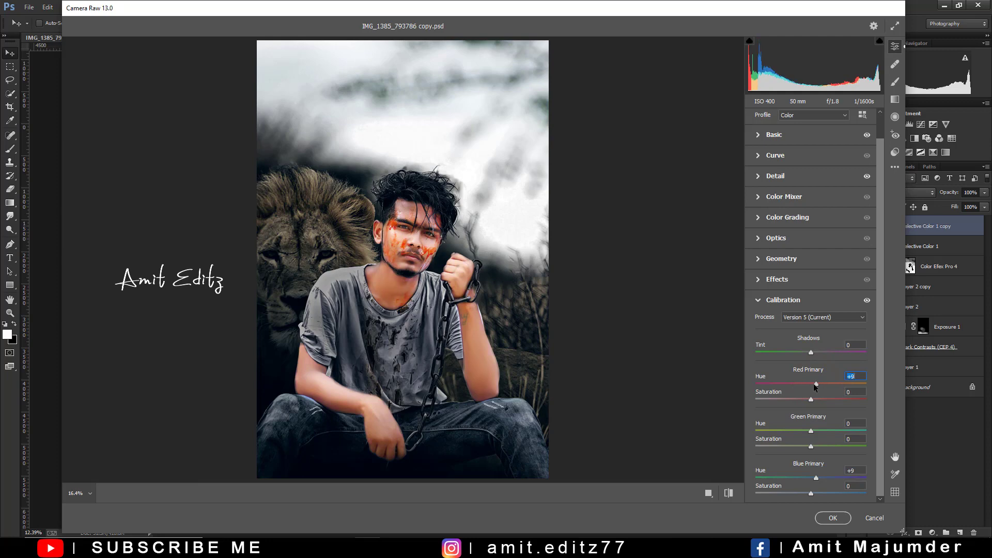
{"action": "left_click_drag", "start_coordinate": [815, 384], "coordinate": [817, 385]}
{"action": "mouse_move", "coordinate": [809, 431]}
{"action": "left_mouse_down"}
{"action": "mouse_move", "coordinate": [835, 430]}
{"action": "mouse_move", "coordinate": [811, 429]}
{"action": "left_mouse_up"}
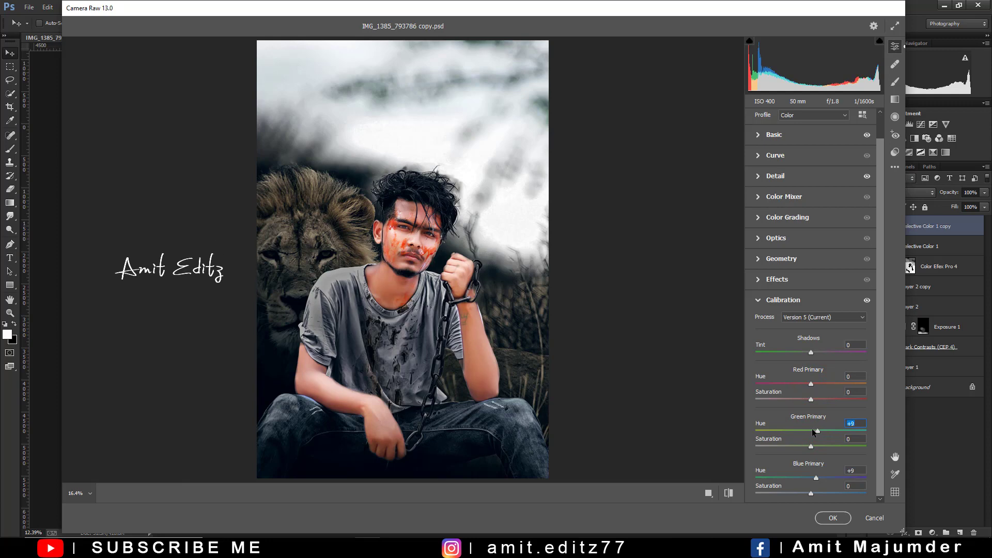
- Lower Oranges saturation, add a vignette of about -22, and apply the Camera Raw grade
{"action": "left_click", "coordinate": [792, 195]}
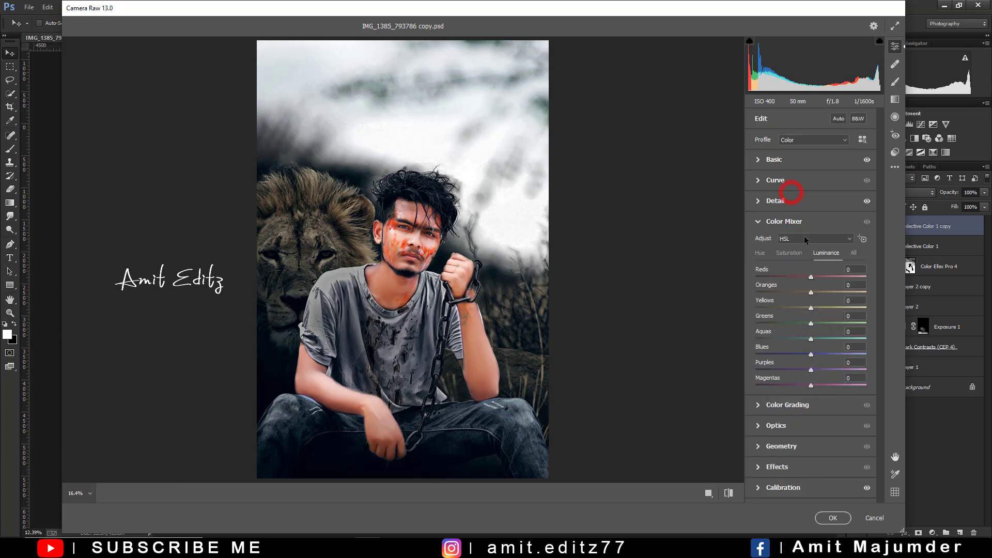
{"action": "left_click", "coordinate": [791, 253]}
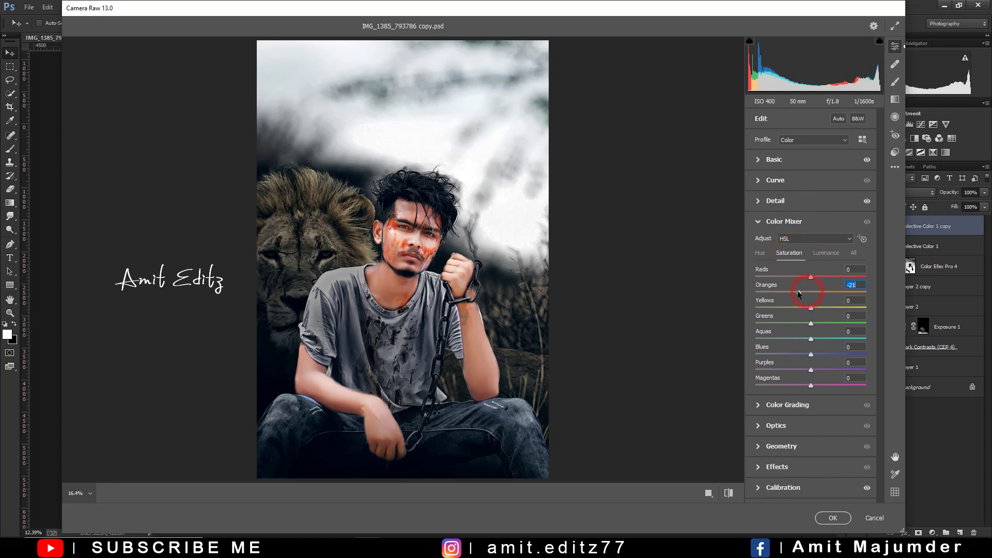
{"action": "left_click_drag", "start_coordinate": [786, 294], "coordinate": [801, 294]}
{"action": "left_click", "coordinate": [777, 467]}
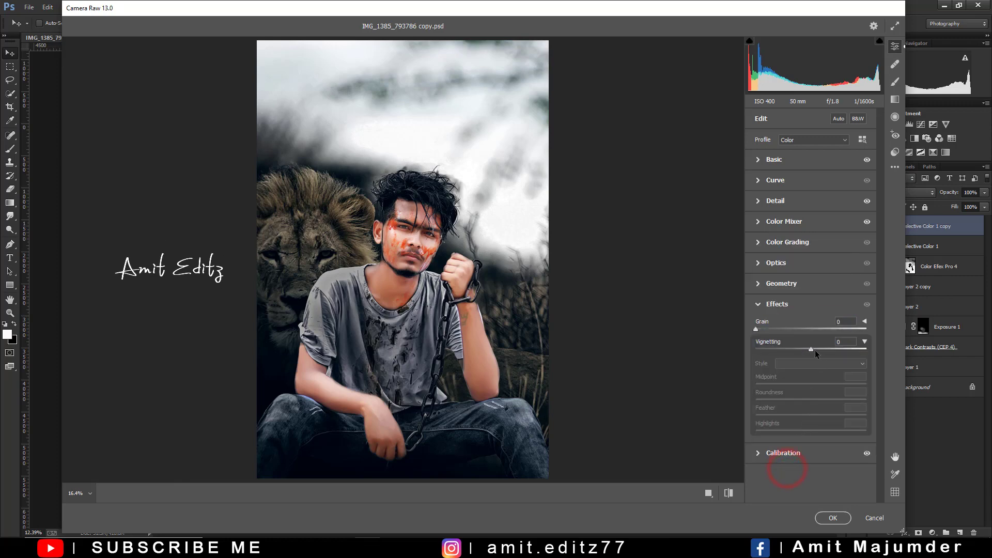
{"action": "left_click_drag", "start_coordinate": [814, 349], "coordinate": [799, 348]}
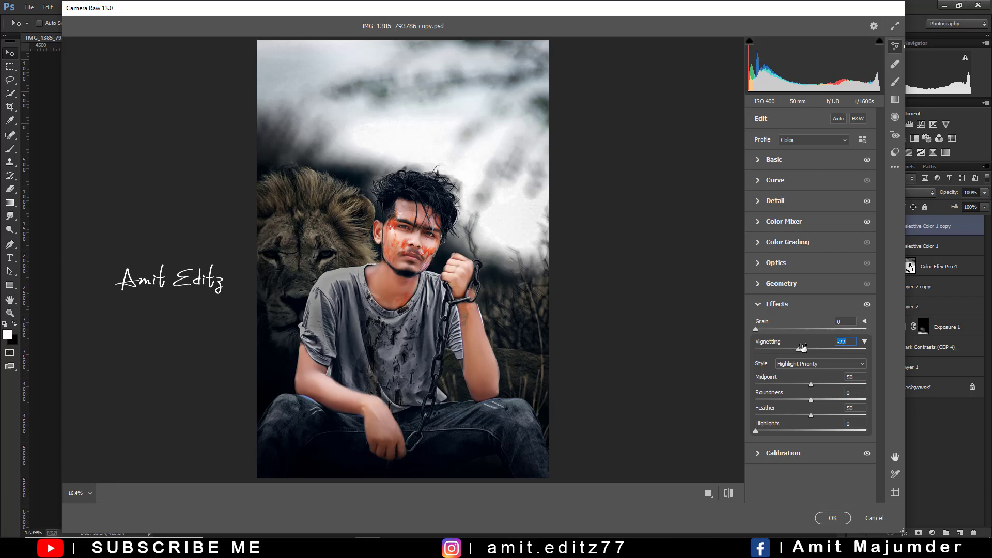
{"action": "left_click", "coordinate": [833, 518]}
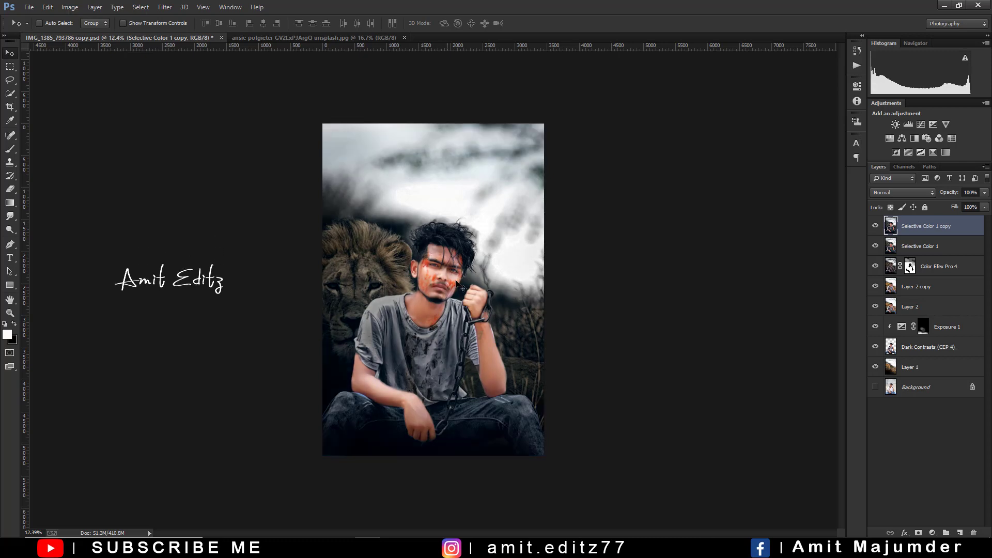
- Add a new copy layer on top and a brightening Curves layer with an inverted mask
{"action": "scroll", "coordinate": [309, 253], "scroll_direction": "up", "scroll_amount": 2}
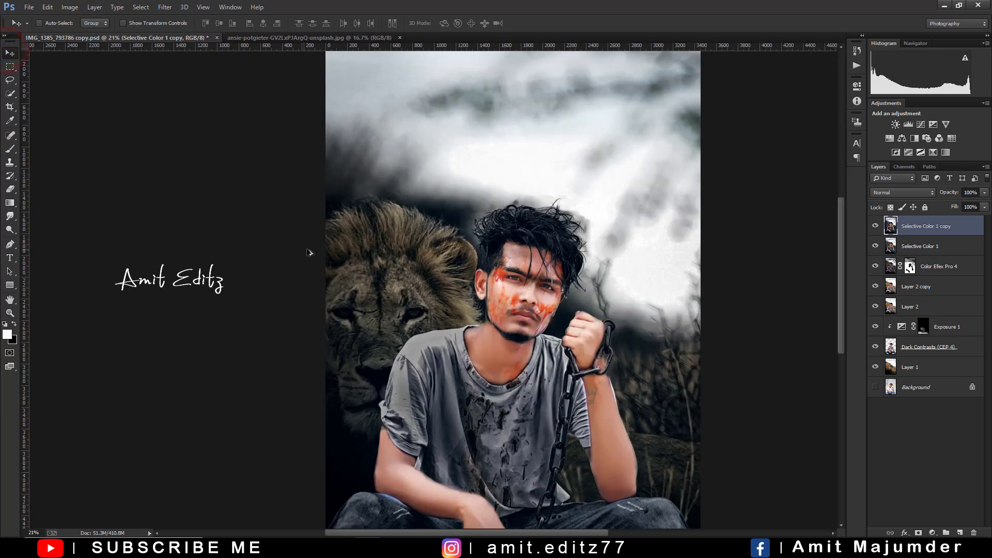
{"action": "left_click_drag", "start_coordinate": [936, 226], "coordinate": [960, 533]}
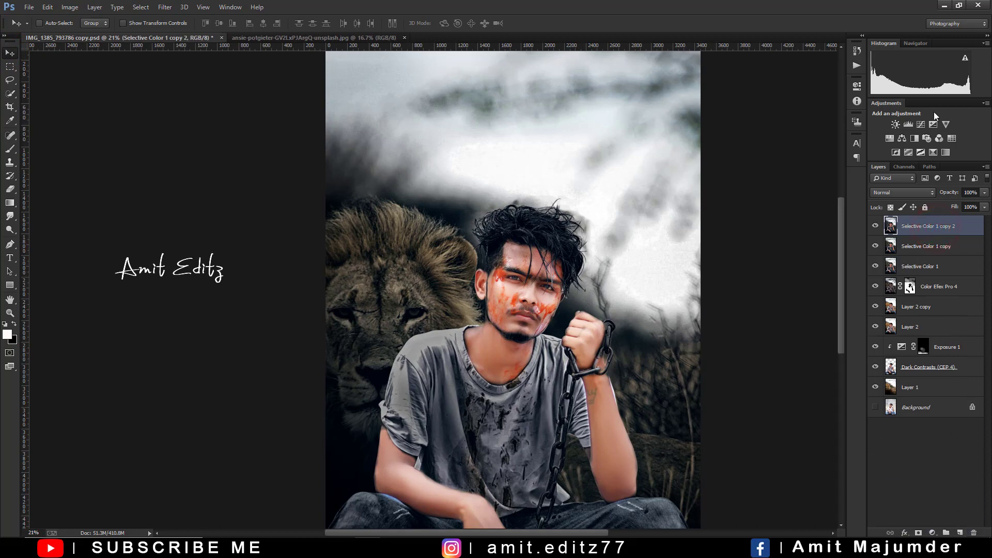
{"action": "left_click", "coordinate": [921, 124]}
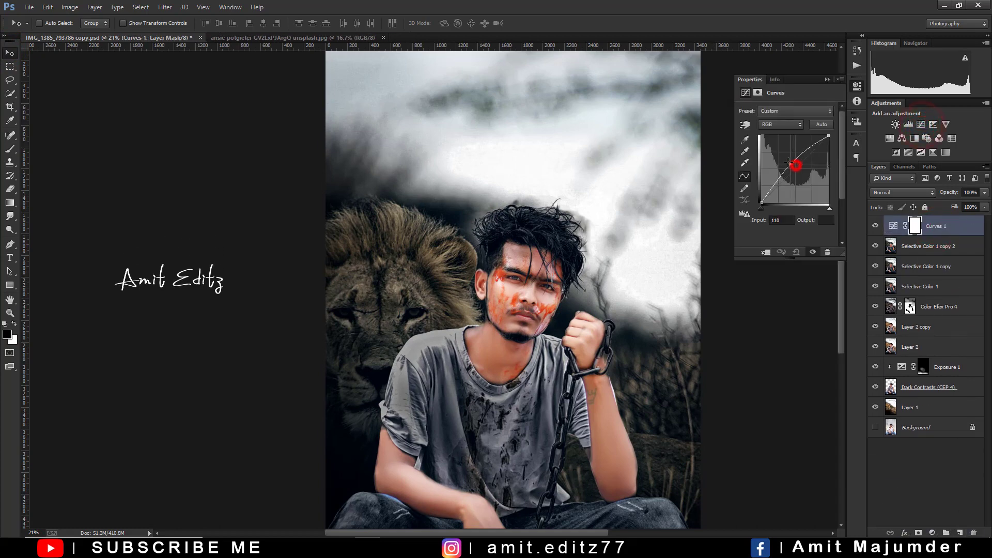
{"action": "left_click_drag", "start_coordinate": [785, 179], "coordinate": [781, 143]}
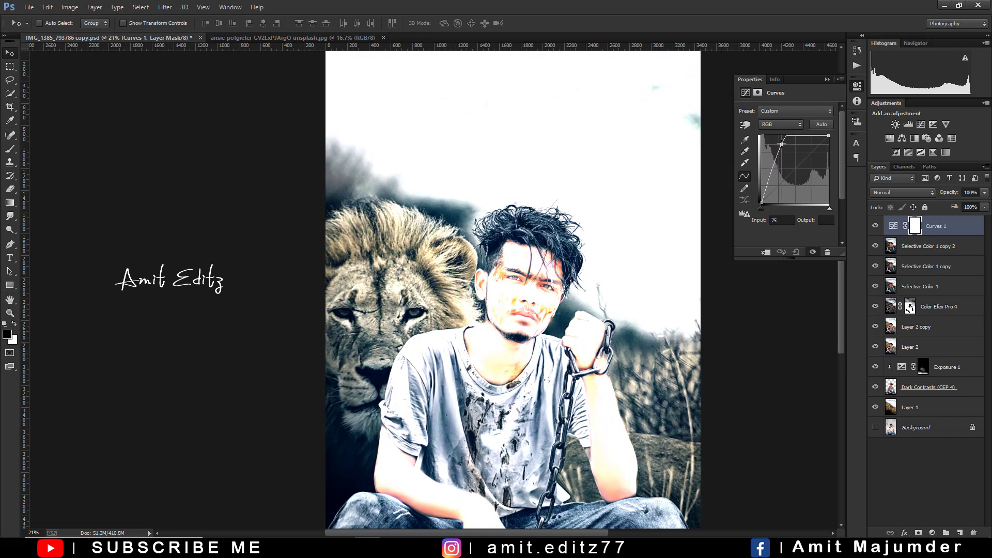
{"action": "left_click", "coordinate": [827, 80]}
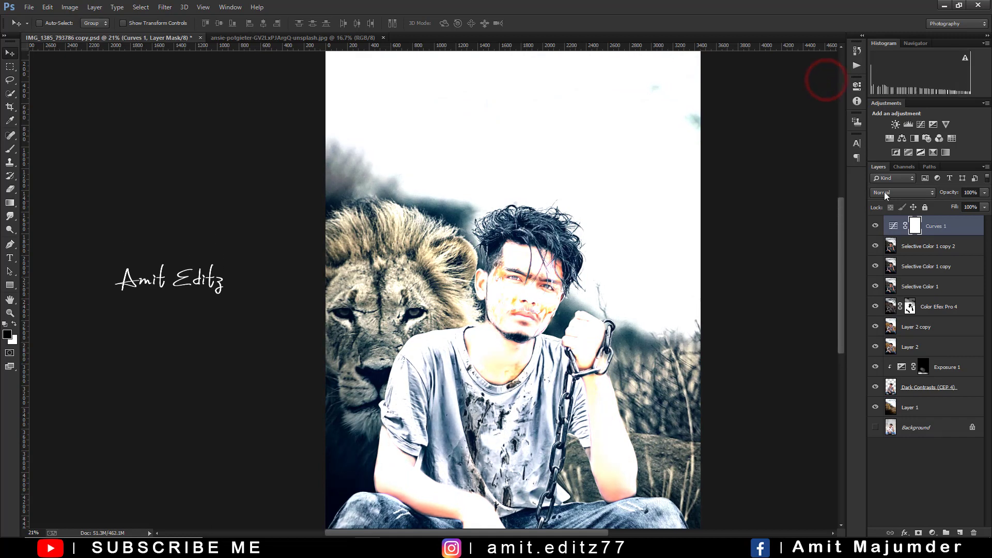
{"action": "key", "text": "ctrl+i"}
- Paint white with a small, low-opacity brush over the eyes to reveal the brightening
{"action": "left_click", "coordinate": [9, 150]}
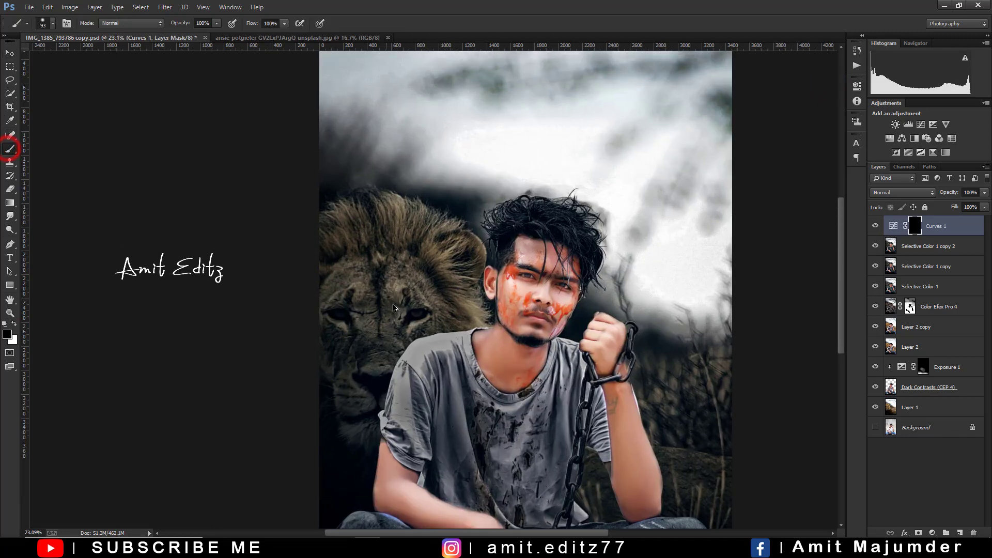
{"action": "scroll", "coordinate": [341, 305], "scroll_direction": "up", "scroll_amount": 3}
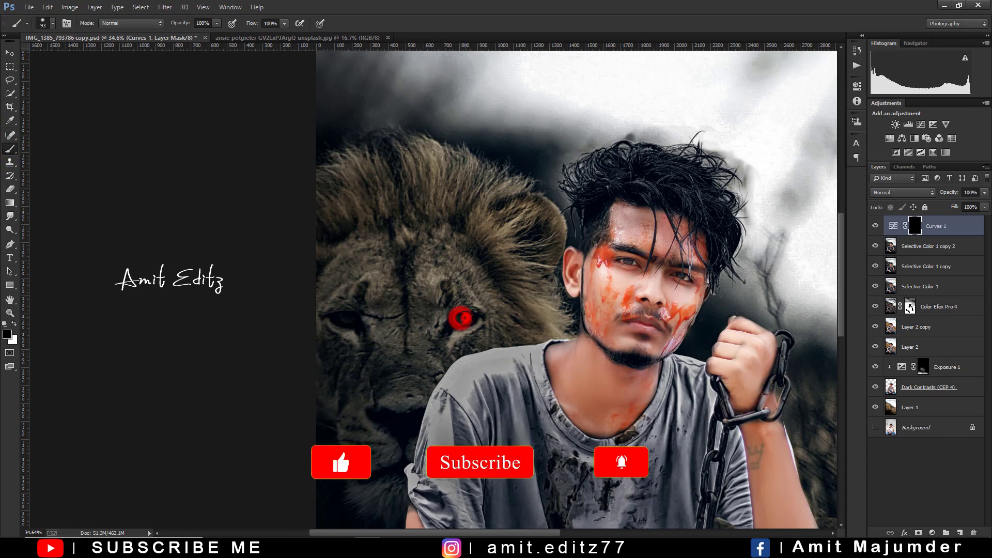
{"action": "key", "text": "x"}
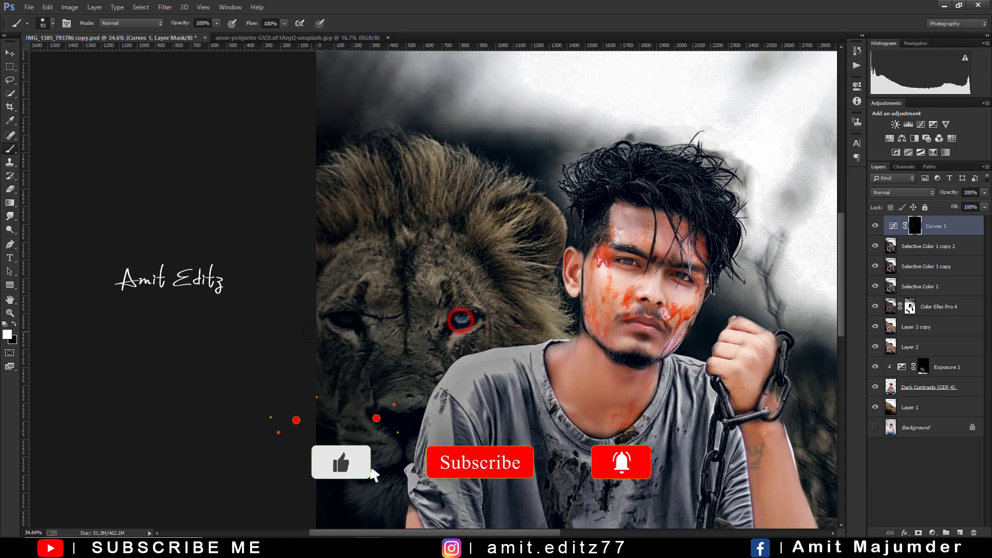
{"action": "scroll", "coordinate": [361, 299], "scroll_direction": "down", "scroll_amount": 2}
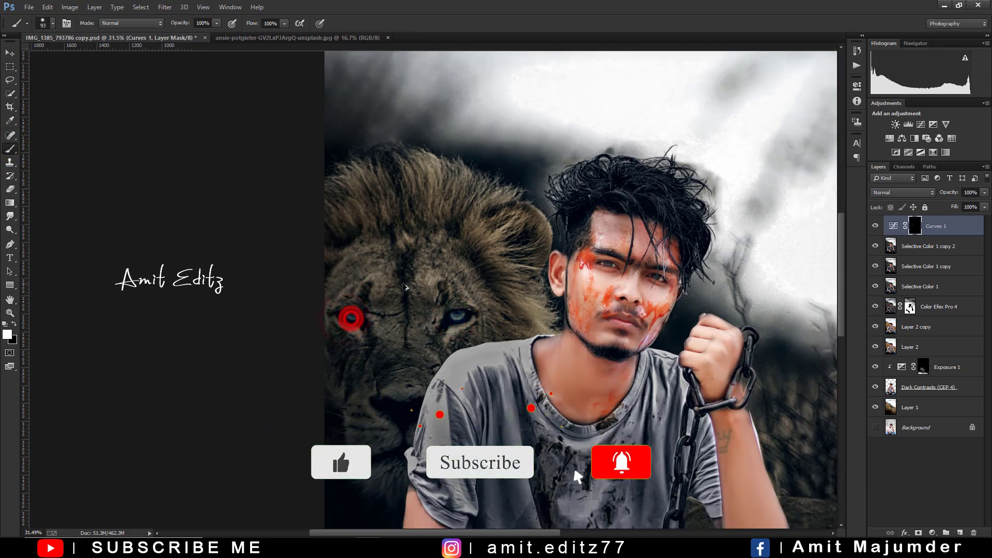
{"action": "scroll", "coordinate": [361, 299], "scroll_direction": "down", "scroll_amount": 2}
{"action": "scroll", "coordinate": [360, 298], "scroll_direction": "up", "scroll_amount": 2}
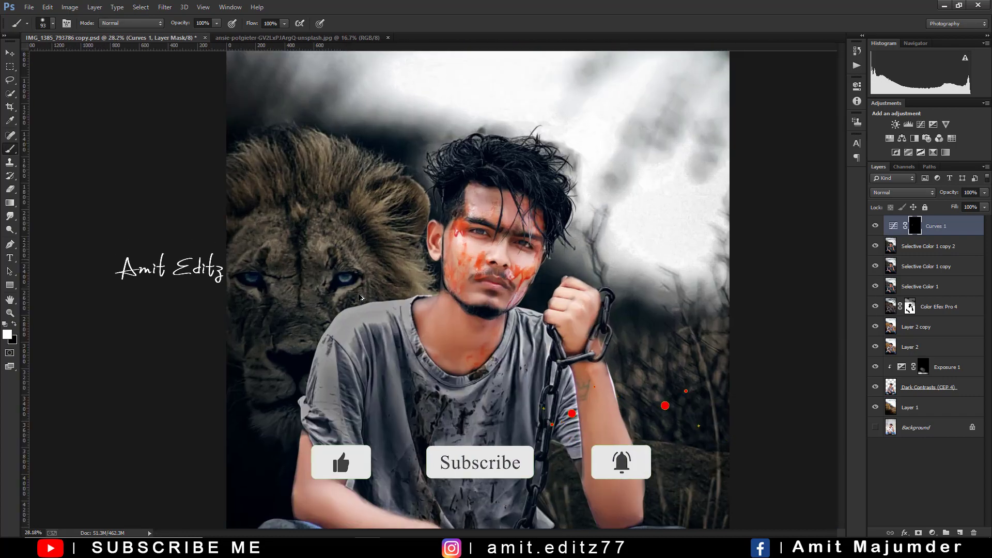
{"action": "scroll", "coordinate": [448, 247], "scroll_direction": "down", "scroll_amount": 1}
{"action": "scroll", "coordinate": [448, 247], "scroll_direction": "up", "scroll_amount": 1}
{"action": "scroll", "coordinate": [448, 248], "scroll_direction": "up", "scroll_amount": 2}
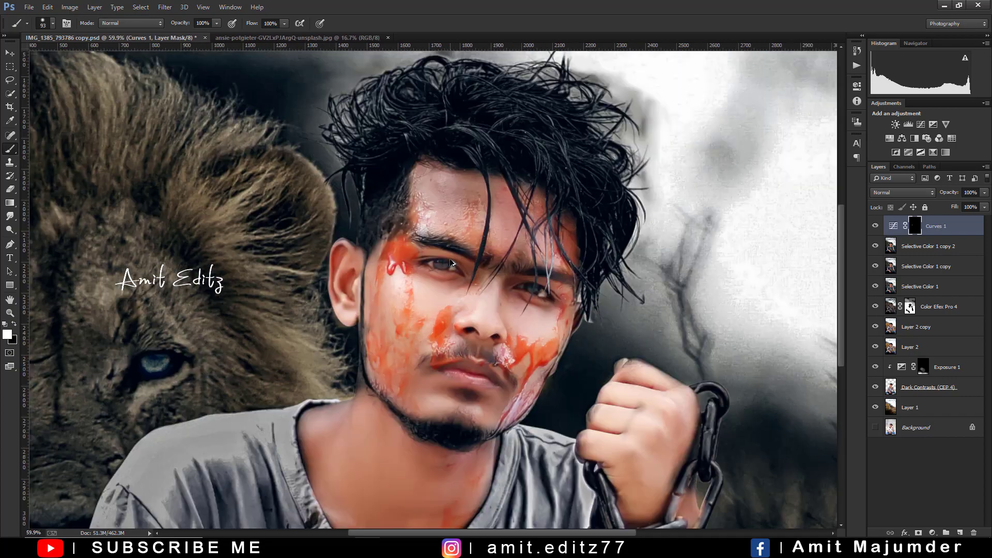
{"action": "scroll", "coordinate": [449, 247], "scroll_direction": "up", "scroll_amount": 1}
{"action": "scroll", "coordinate": [440, 272], "scroll_direction": "up", "scroll_amount": 1}
{"action": "mouse_move", "coordinate": [441, 271]}
{"action": "left_mouse_down"}
{"action": "mouse_move", "coordinate": [424, 269]}
{"action": "mouse_move", "coordinate": [433, 267]}
{"action": "left_mouse_up"}
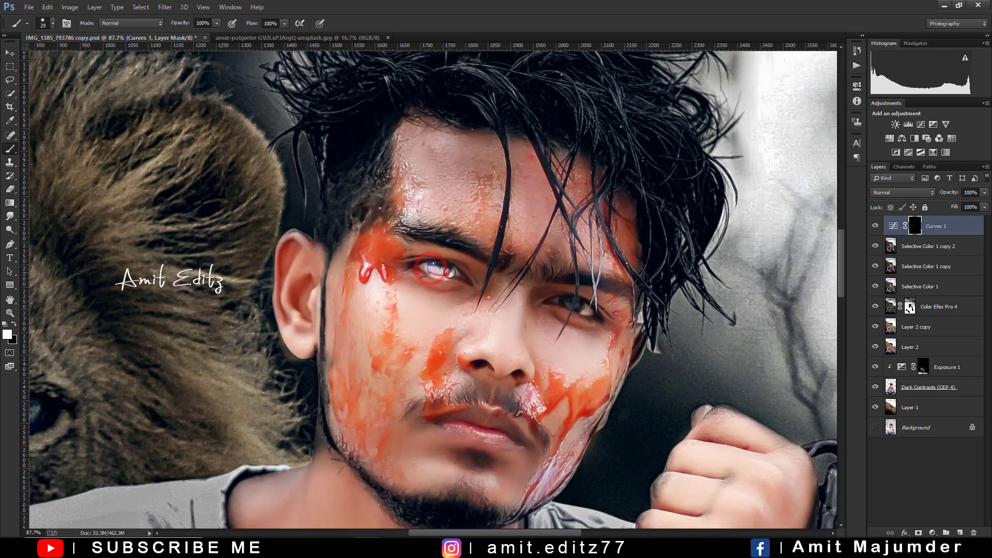
{"action": "scroll", "coordinate": [450, 273], "scroll_direction": "up", "scroll_amount": 2}
{"action": "left_click_drag", "start_coordinate": [195, 25], "coordinate": [192, 25]}
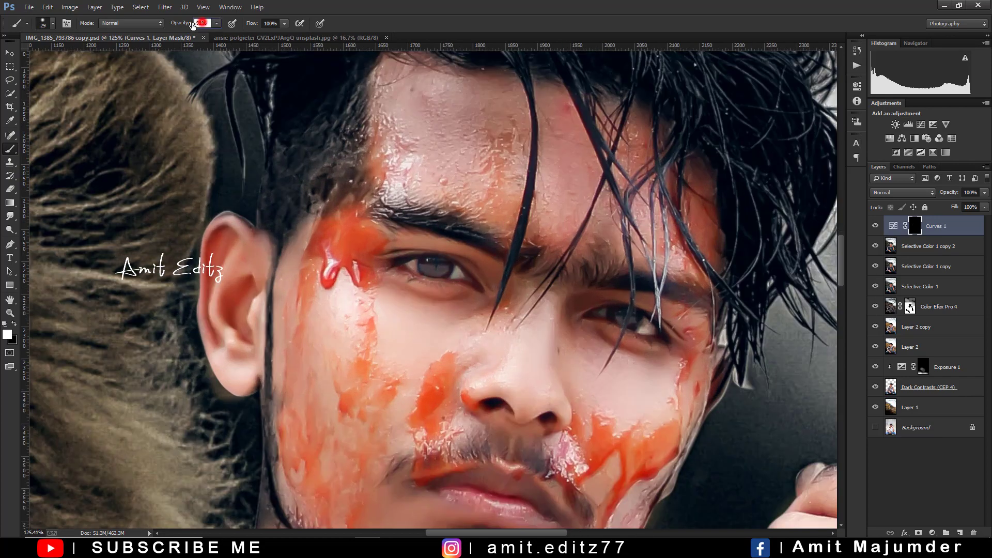
{"action": "left_click_drag", "start_coordinate": [429, 266], "coordinate": [420, 261]}
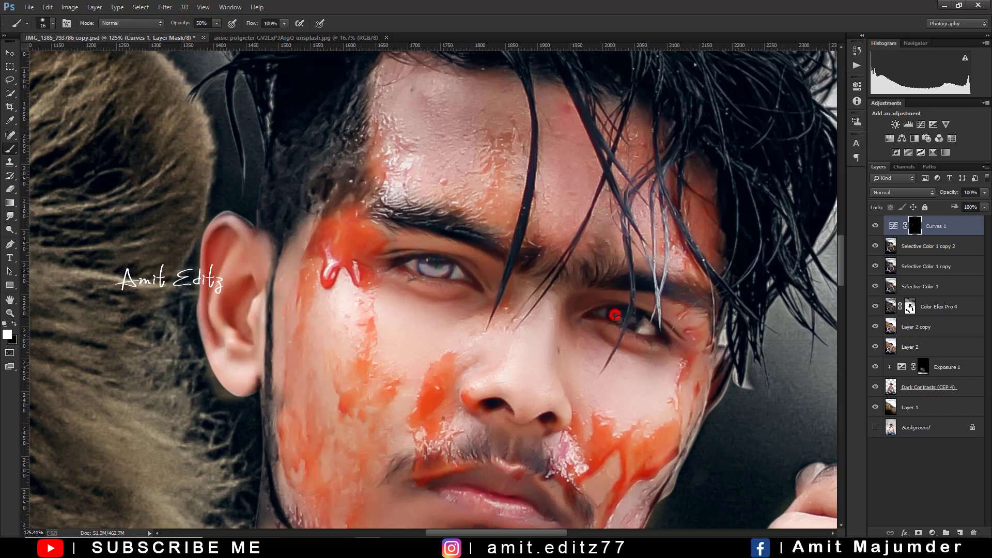
{"action": "left_click_drag", "start_coordinate": [615, 315], "coordinate": [633, 322]}
{"action": "scroll", "coordinate": [595, 310], "scroll_direction": "down", "scroll_amount": 10}
- Fit the image on screen and merge the Curves layer into the layer below
{"action": "key", "text": "ctrl+0"}
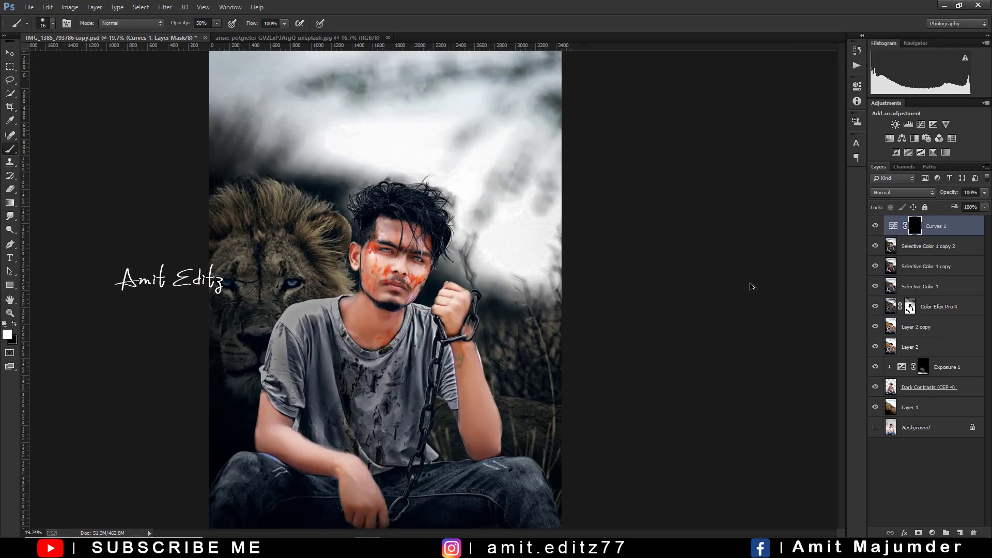
{"action": "right_click", "coordinate": [939, 243]}
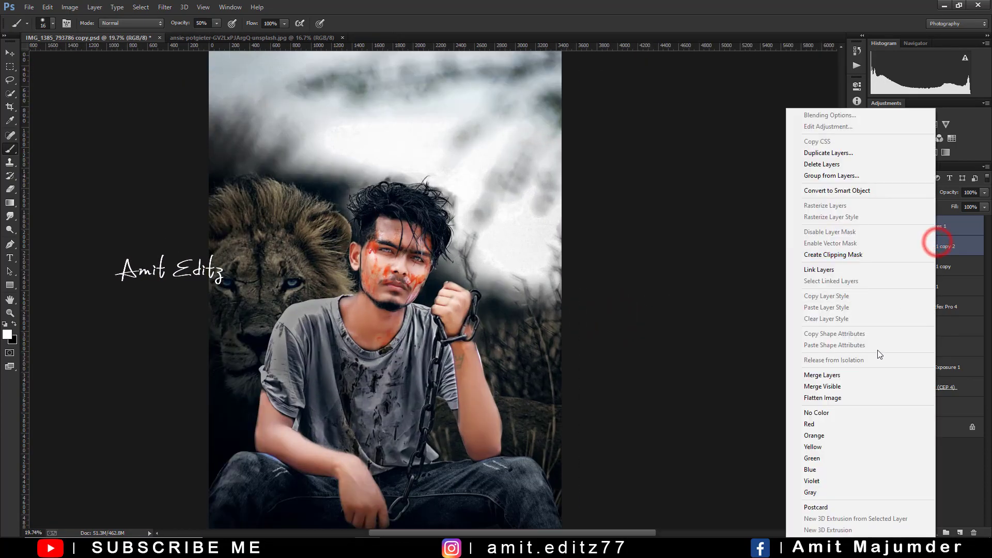
{"action": "left_click", "coordinate": [855, 373]}
{"action": "left_click", "coordinate": [9, 53]}
- Open the S.R (27) glow image from the coler folder of PNG overlays
{"action": "left_click", "coordinate": [29, 7]}
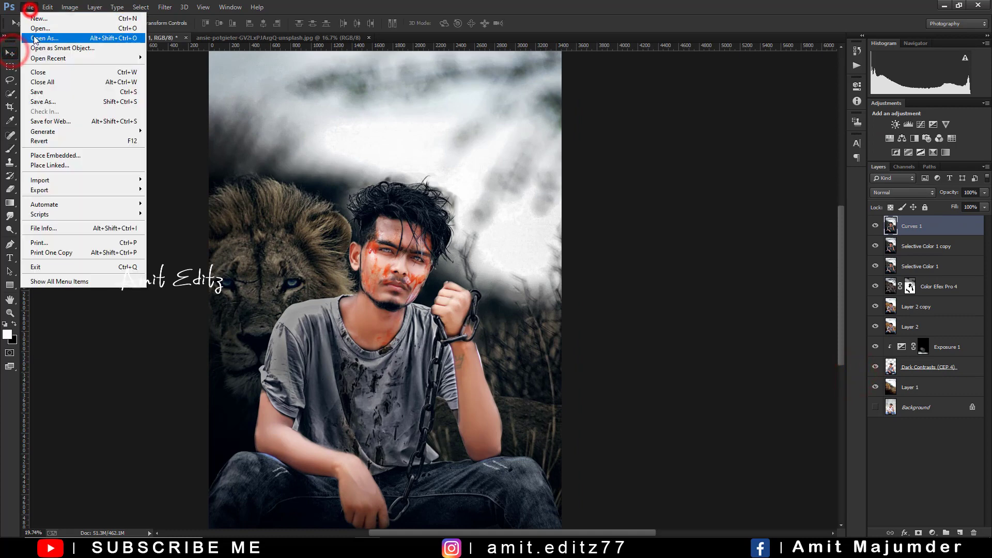
{"action": "left_click", "coordinate": [37, 26]}
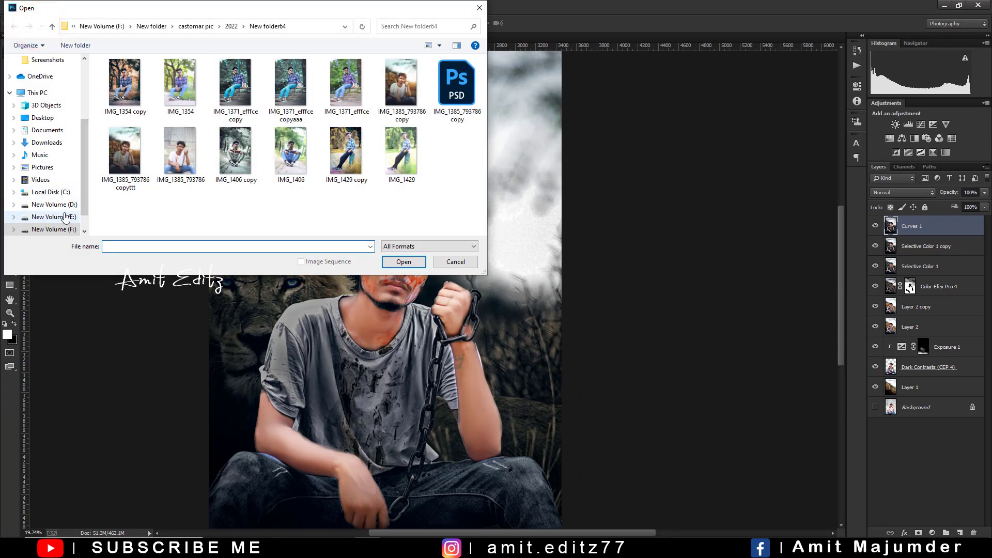
{"action": "left_click", "coordinate": [54, 217]}
{"action": "left_click", "coordinate": [114, 102]}
{"action": "double_click", "coordinate": [114, 102]}
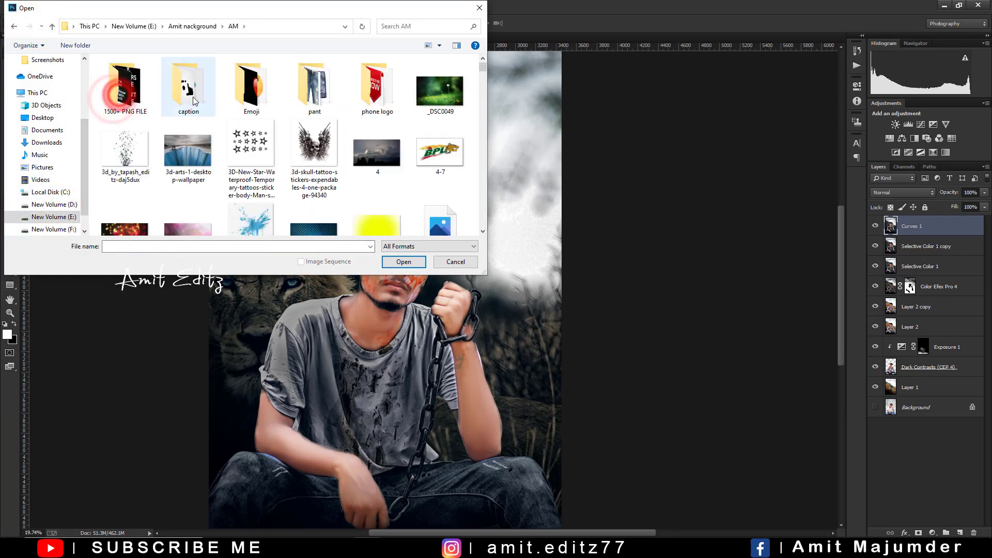
{"action": "left_click", "coordinate": [191, 93]}
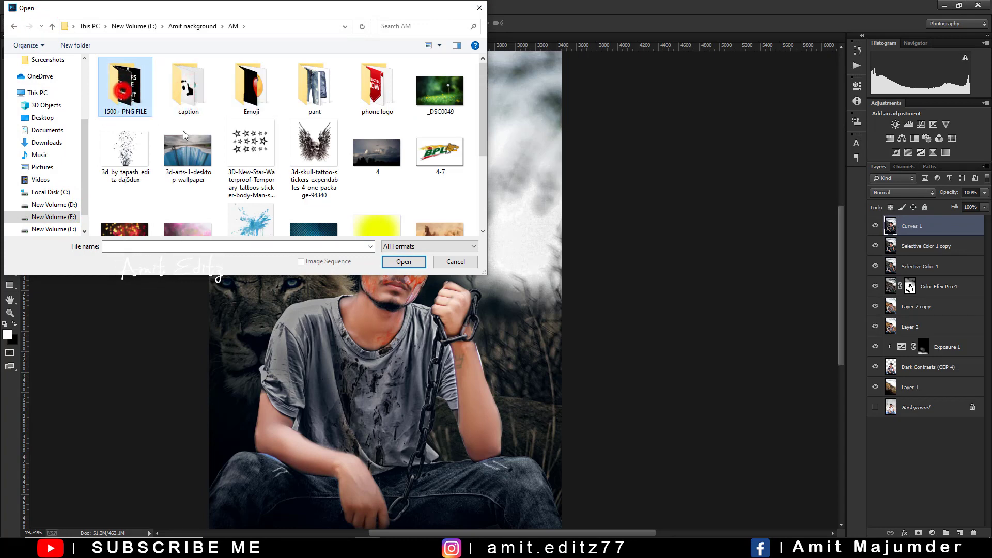
{"action": "double_click", "coordinate": [125, 86]}
{"action": "left_click", "coordinate": [254, 163]}
{"action": "double_click", "coordinate": [254, 163]}
{"action": "scroll", "coordinate": [254, 165], "scroll_direction": "down", "scroll_amount": 2}
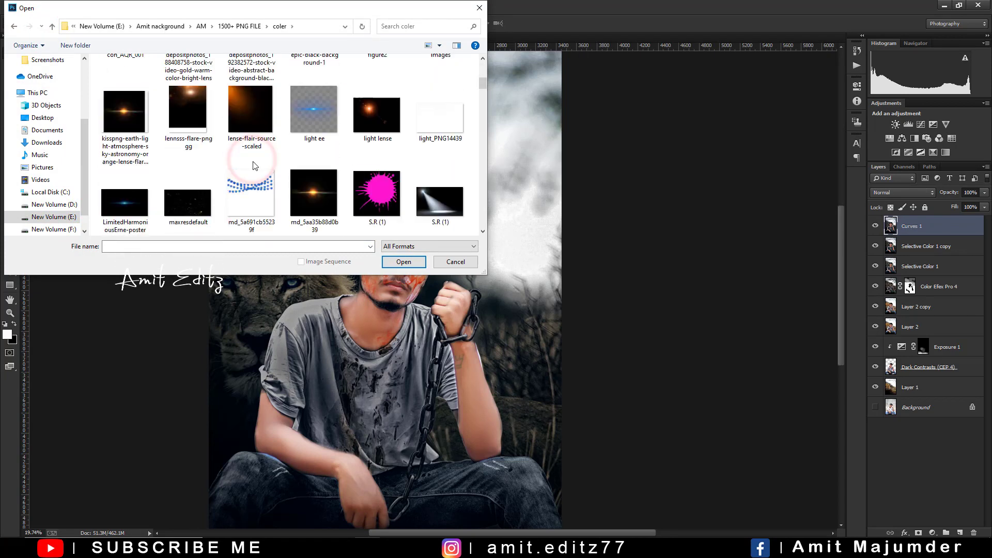
{"action": "scroll", "coordinate": [254, 165], "scroll_direction": "down", "scroll_amount": 1}
{"action": "scroll", "coordinate": [254, 166], "scroll_direction": "down", "scroll_amount": 1}
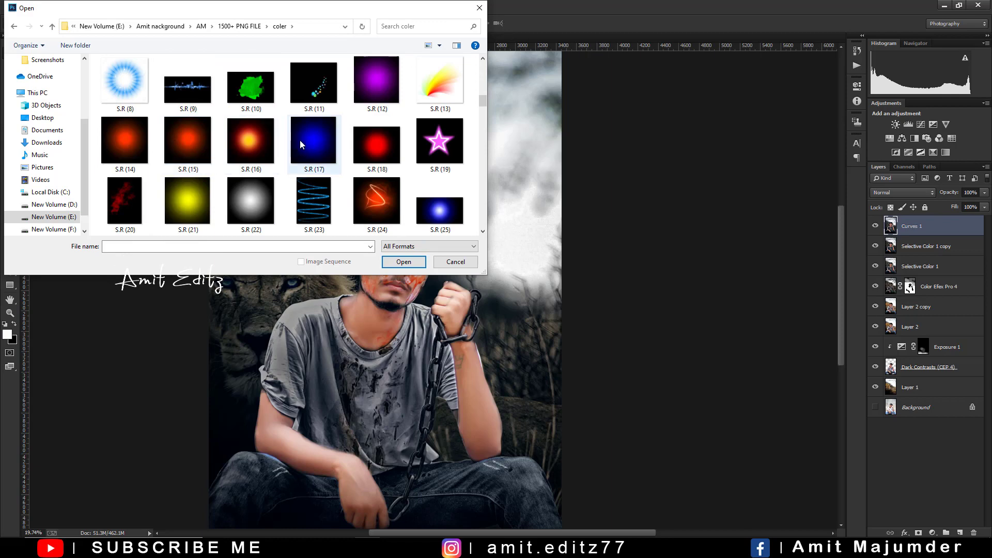
{"action": "scroll", "coordinate": [307, 147], "scroll_direction": "down", "scroll_amount": 2}
{"action": "left_click", "coordinate": [192, 150]}
{"action": "double_click", "coordinate": [191, 150]}
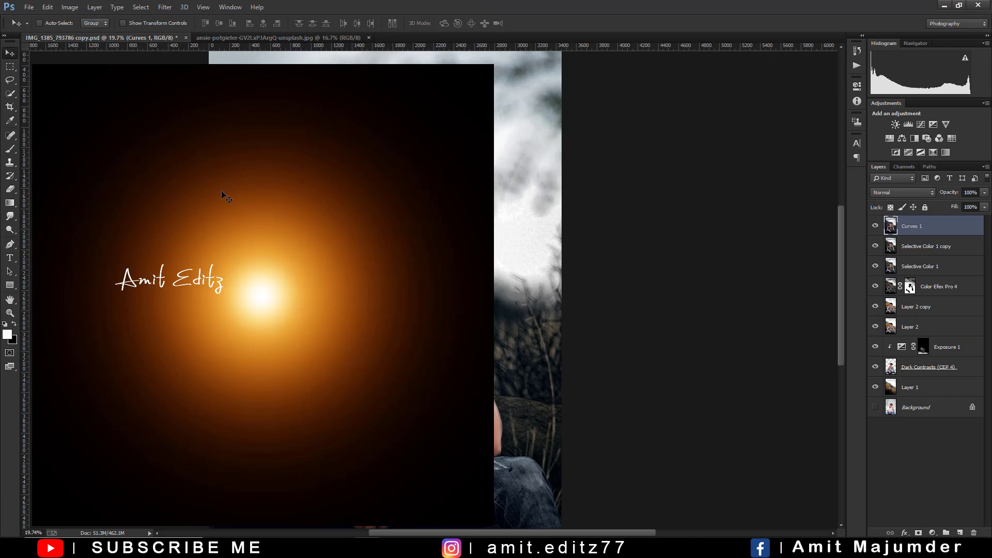
- Bring the glow image into the composite as a new layer and close the glow file
{"action": "left_click", "coordinate": [249, 272]}
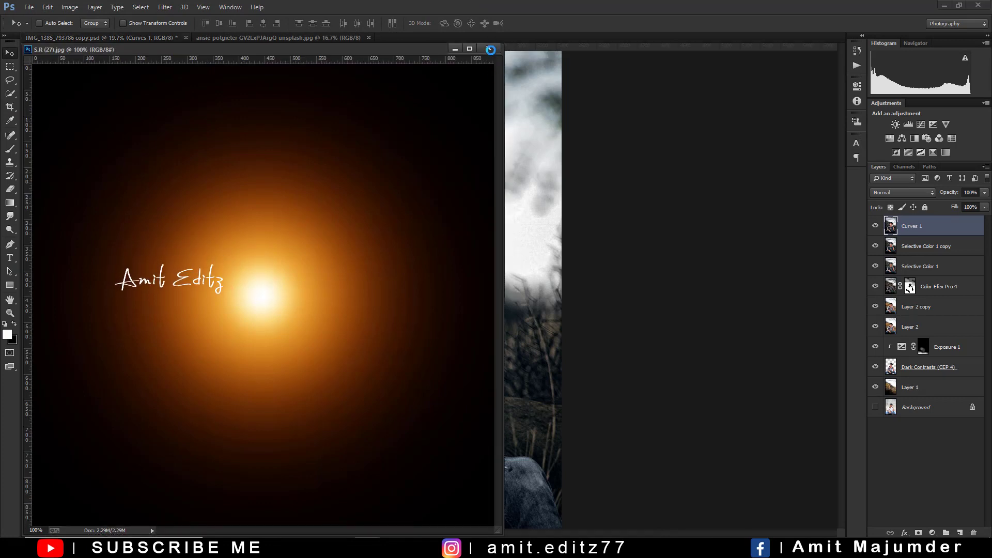
{"action": "key", "text": "ctrl+shift+alt+n"}
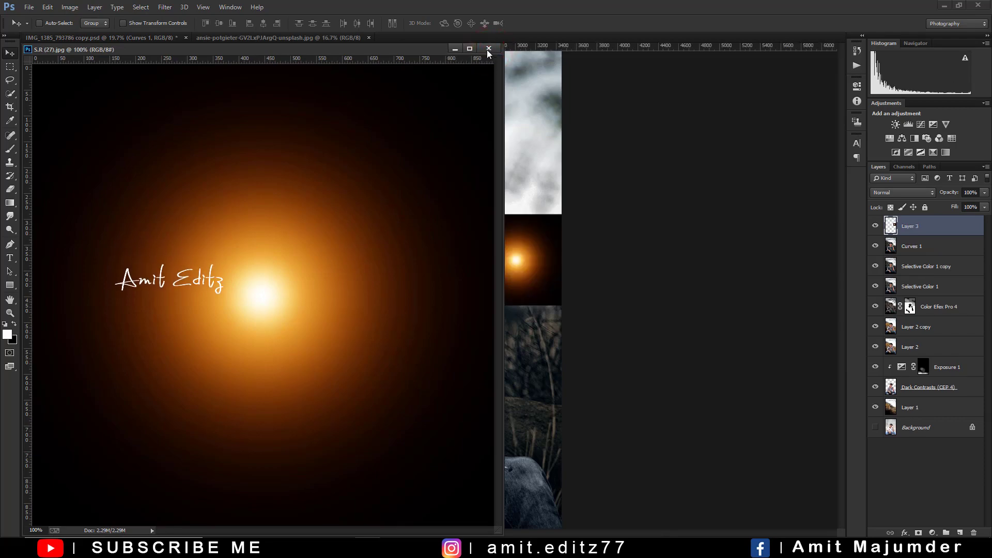
{"action": "left_click", "coordinate": [488, 52]}
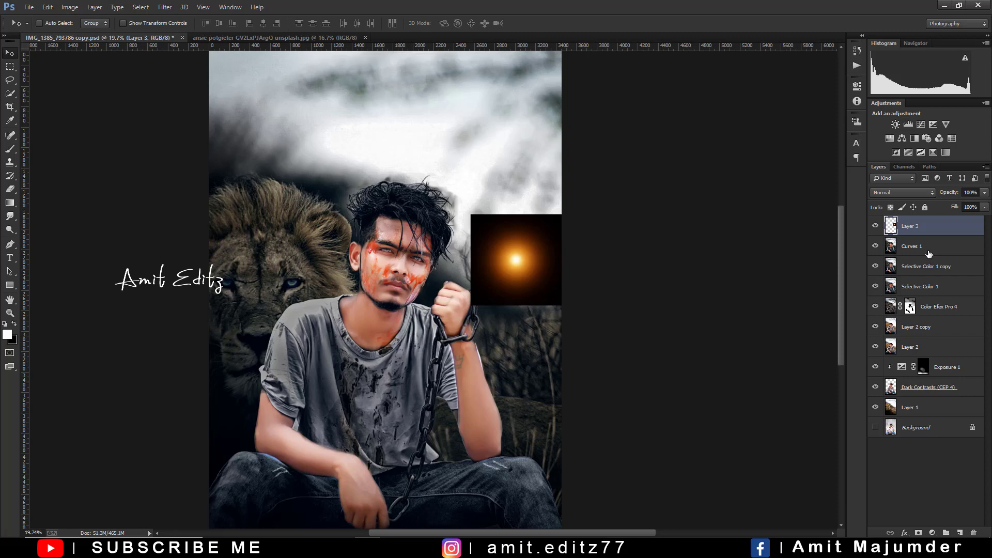
- Set the glow to Screen and scale it into a large flare behind the man's head
{"action": "left_click", "coordinate": [878, 193]}
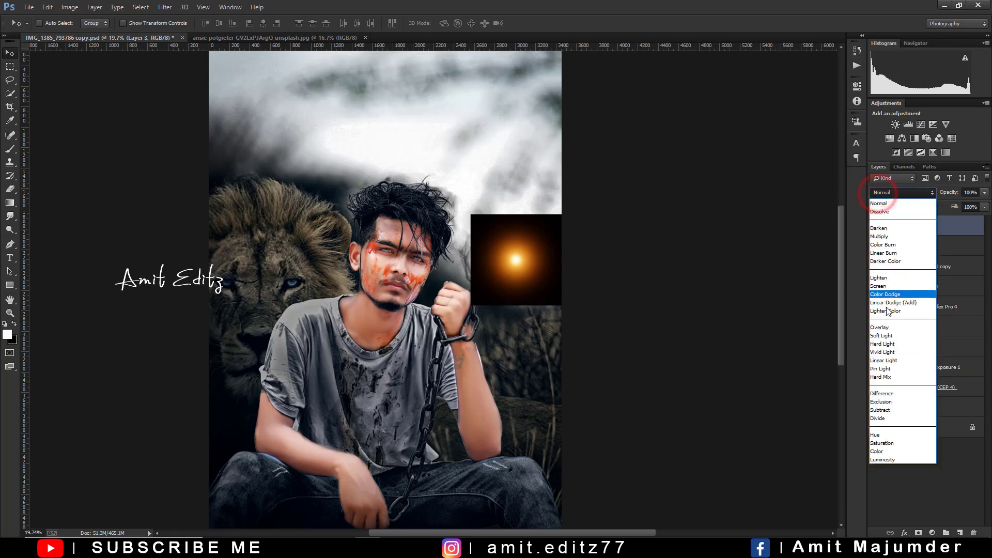
{"action": "left_click", "coordinate": [885, 287]}
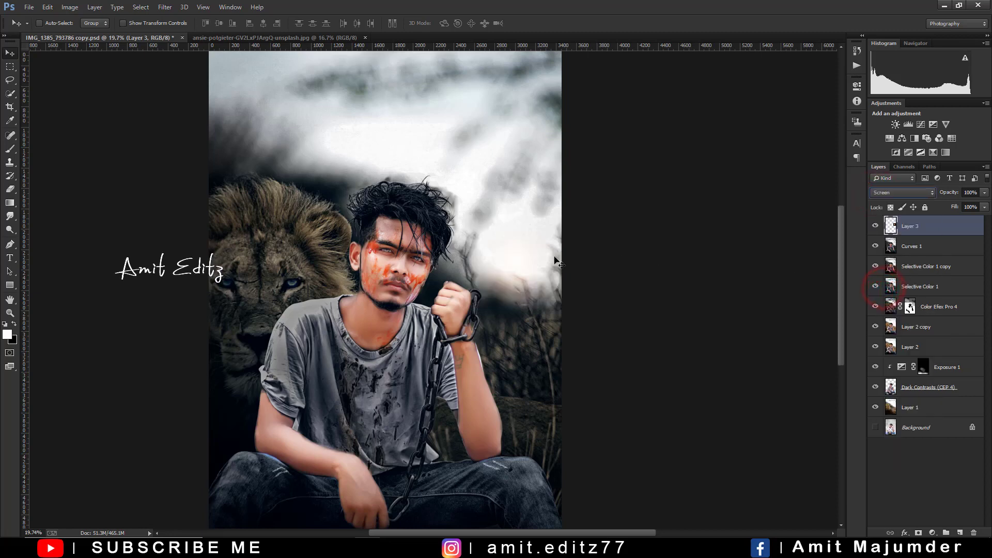
{"action": "key", "text": "ctrl+t"}
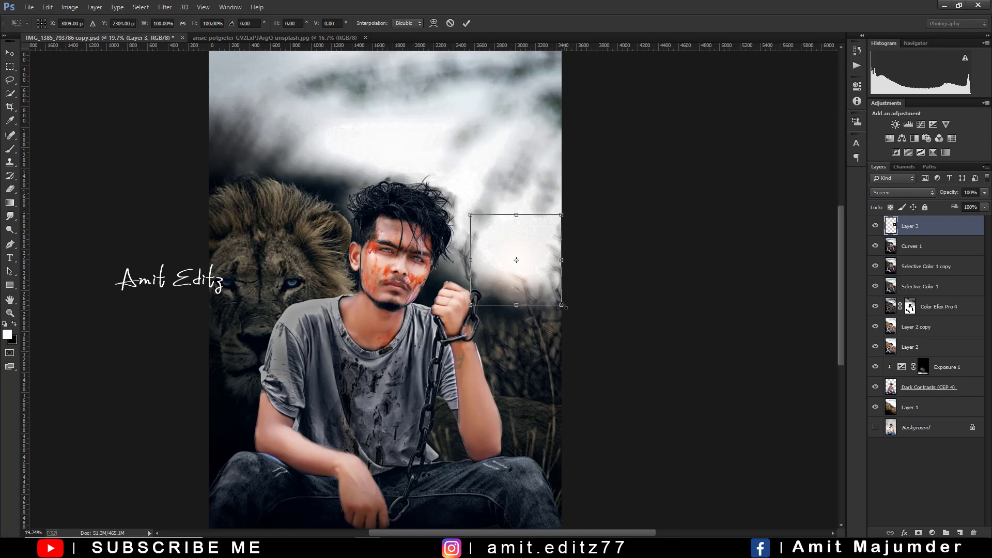
{"action": "mouse_move", "coordinate": [564, 307]}
{"action": "left_mouse_down"}
{"action": "mouse_move", "coordinate": [724, 465]}
{"action": "mouse_move", "coordinate": [522, 269]}
{"action": "mouse_move", "coordinate": [387, 207]}
{"action": "left_mouse_up"}
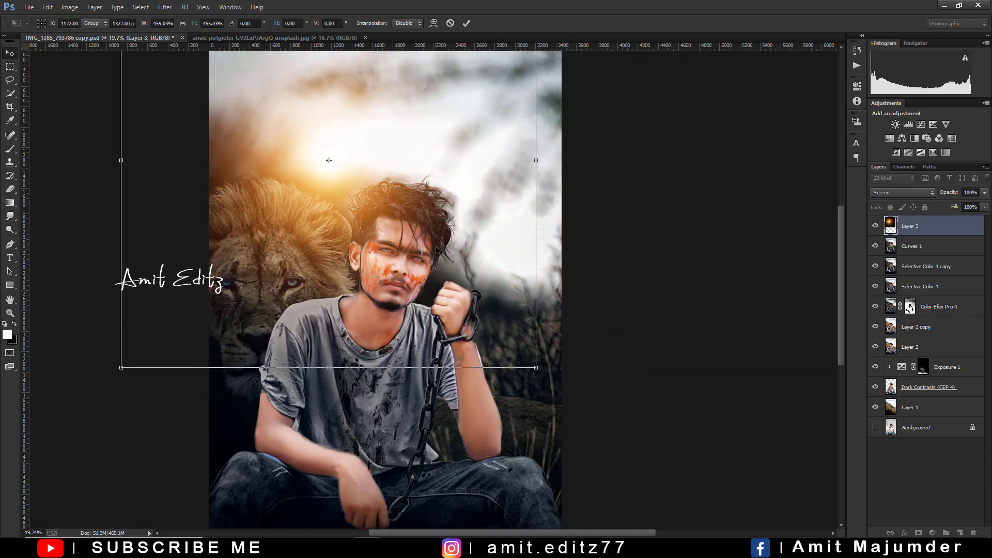
{"action": "key", "text": "Return"}
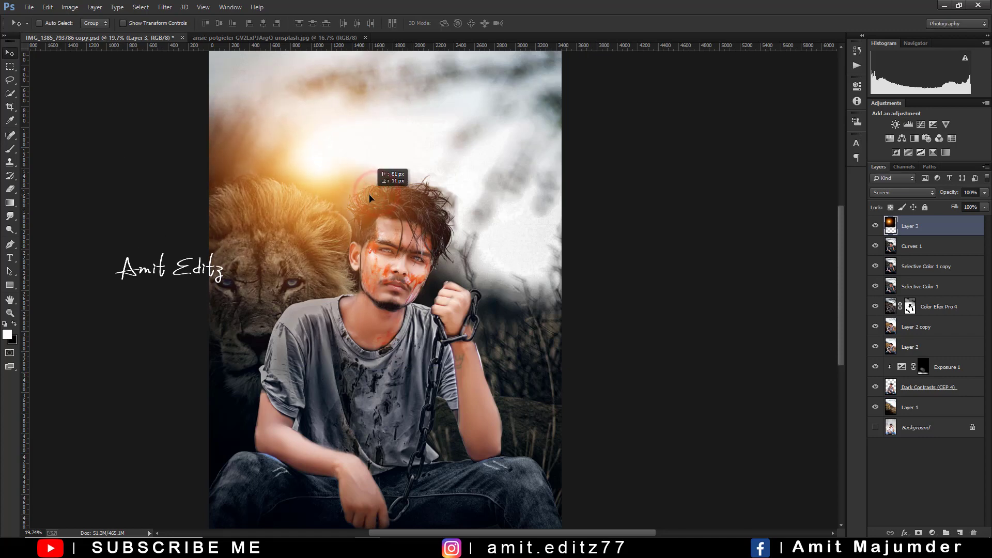
{"action": "scroll", "coordinate": [369, 194], "scroll_direction": "down", "scroll_amount": 3}
{"action": "mouse_move", "coordinate": [369, 194]}
{"action": "left_mouse_down"}
{"action": "mouse_move", "coordinate": [502, 254]}
{"action": "mouse_move", "coordinate": [408, 209]}
{"action": "left_mouse_up"}
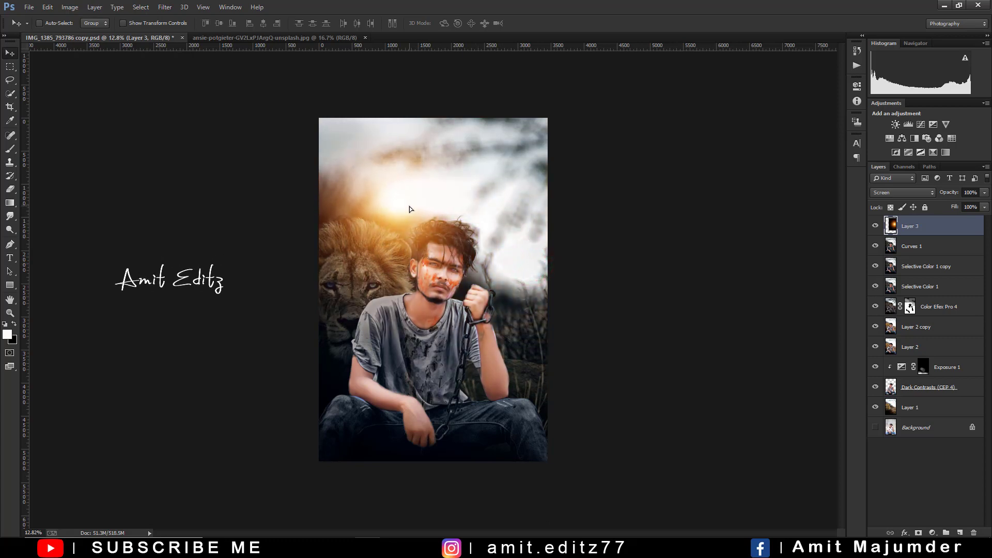
{"action": "scroll", "coordinate": [416, 211], "scroll_direction": "down", "scroll_amount": 2}
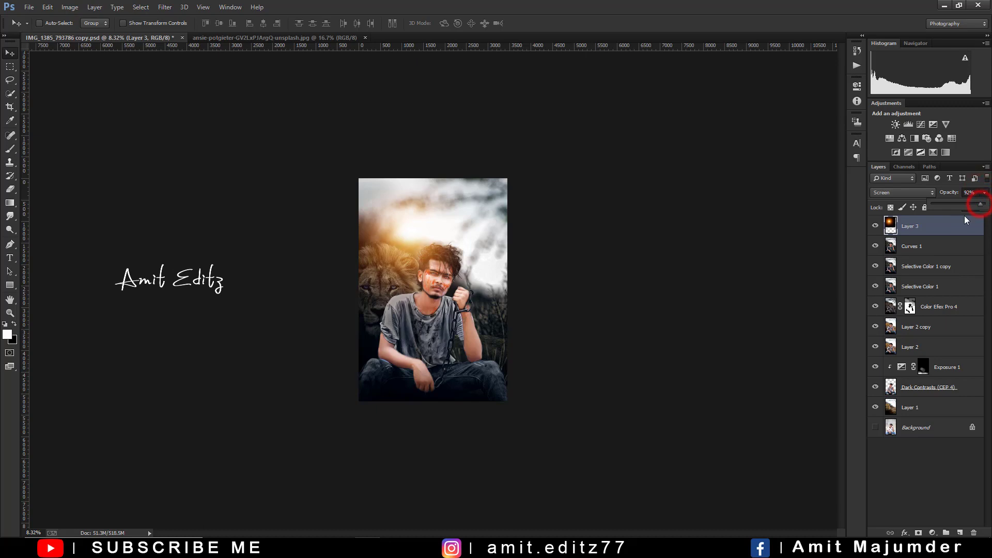
- Merge the glow with Curves 1, then merge all visible layers into one
{"action": "left_click", "coordinate": [930, 246], "text": "ctrl"}
{"action": "right_click", "coordinate": [930, 243]}
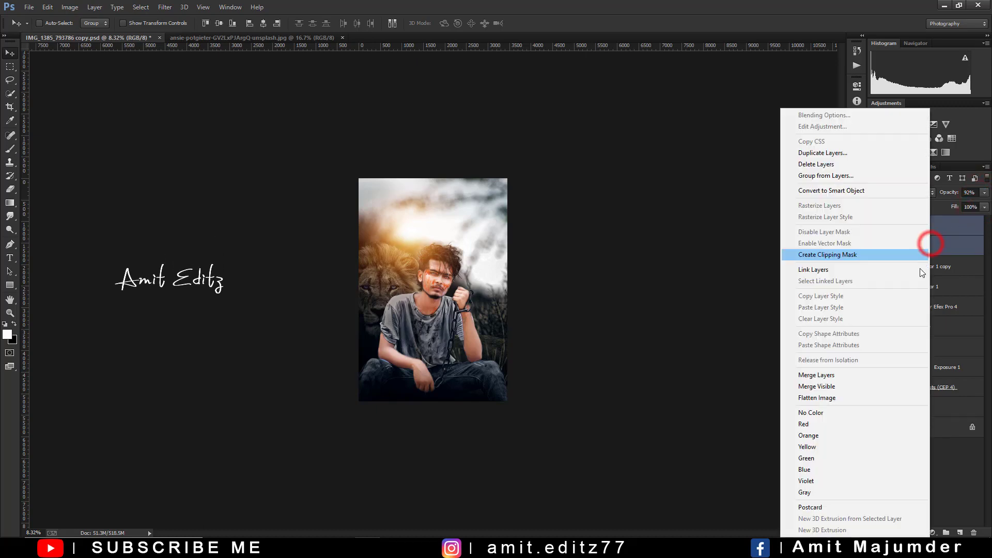
{"action": "left_click", "coordinate": [844, 380]}
{"action": "right_click", "coordinate": [910, 234]}
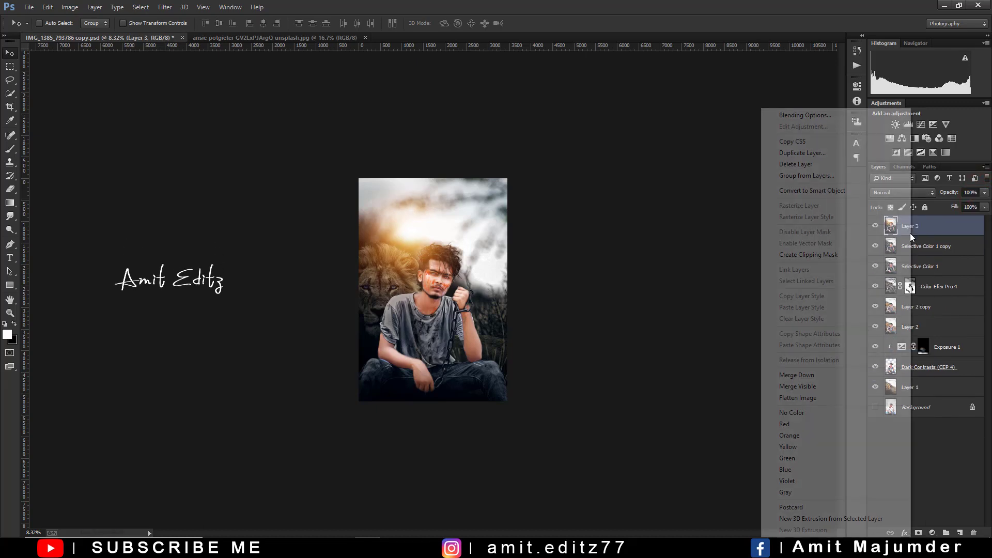
{"action": "left_click", "coordinate": [822, 386]}
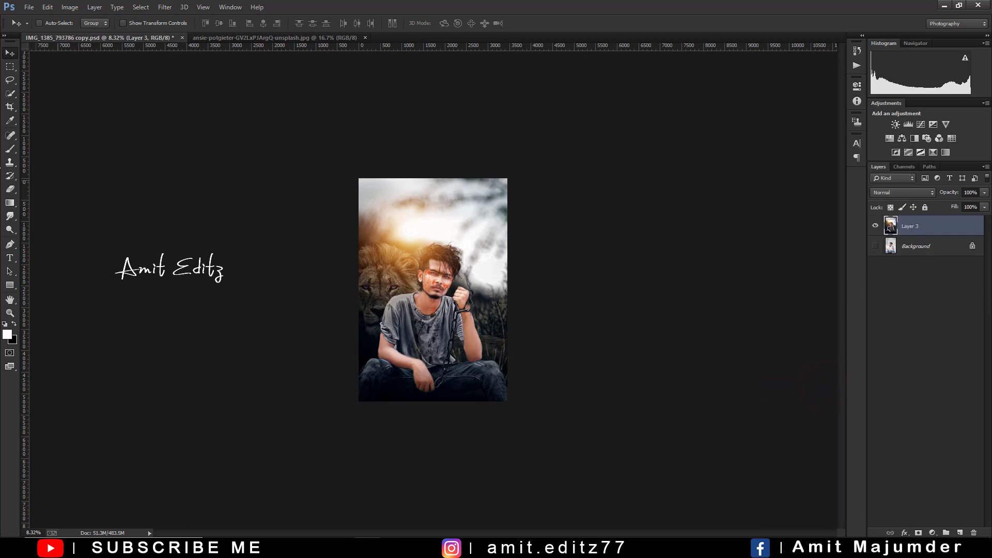
{"action": "left_click", "coordinate": [10, 107]}
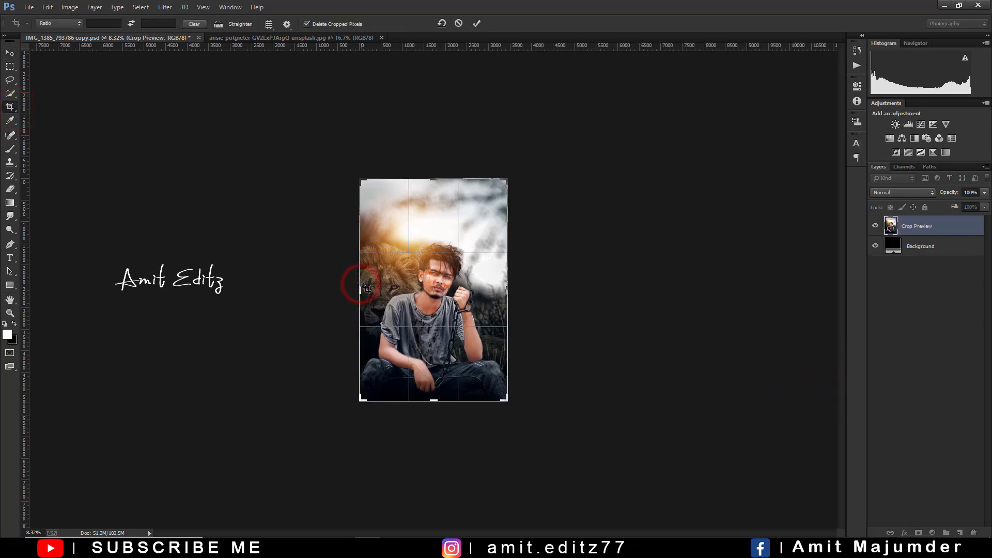
{"action": "key", "text": "ctrl+plus"}
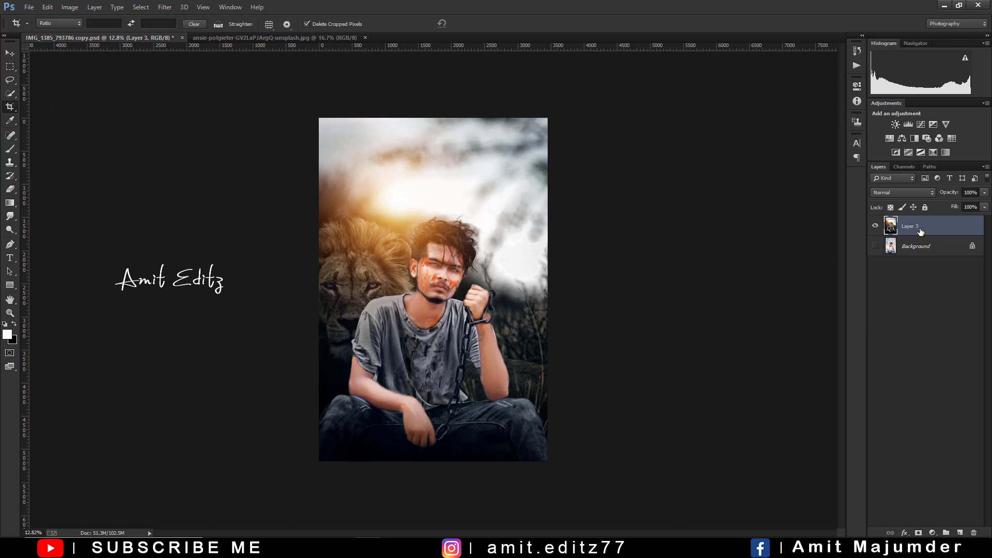
- Duplicate Layer 3 and dodge the shirt shoulder, forearms, wrists and knee at Midtones, low exposure
{"action": "left_click_drag", "start_coordinate": [921, 232], "coordinate": [960, 533]}
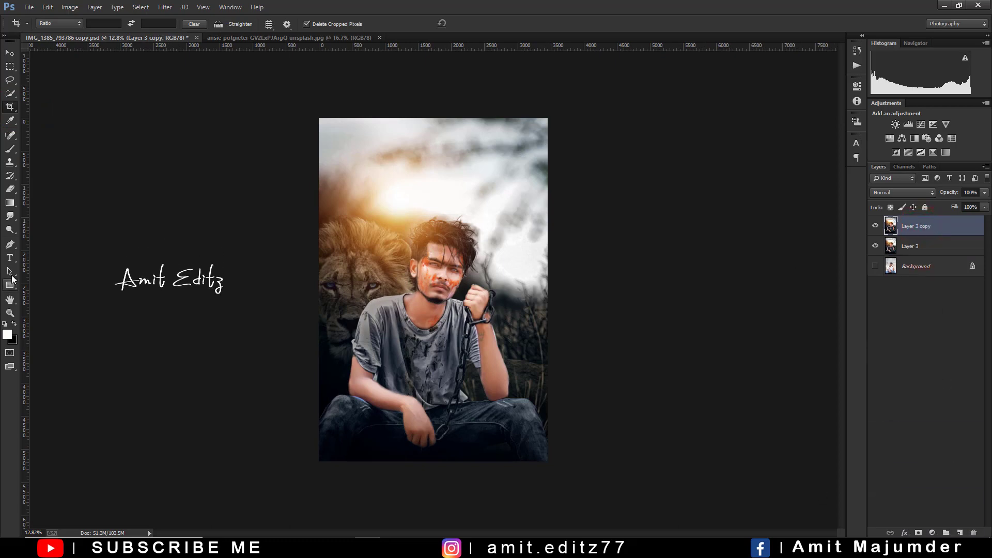
{"action": "left_click", "coordinate": [10, 244]}
{"action": "key", "text": "ctrl+plus"}
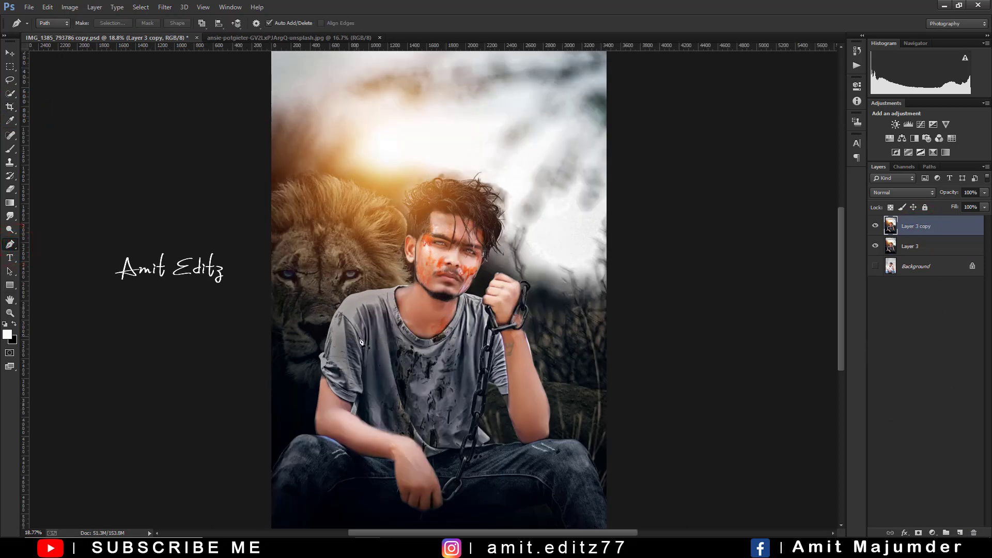
{"action": "left_click", "coordinate": [9, 229]}
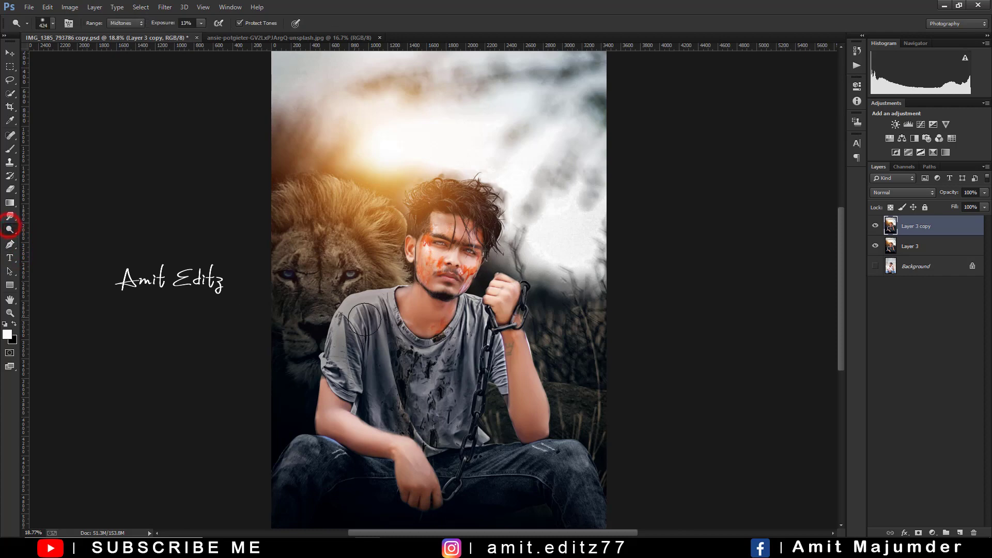
{"action": "left_click_drag", "start_coordinate": [375, 325], "coordinate": [346, 355]}
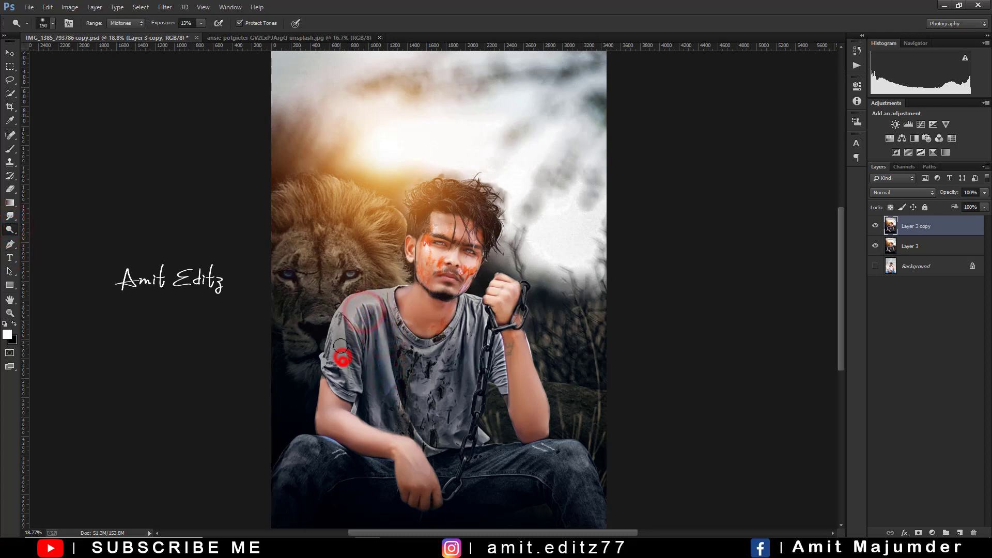
{"action": "left_click_drag", "start_coordinate": [345, 356], "coordinate": [333, 421]}
{"action": "left_click", "coordinate": [423, 486]}
{"action": "key", "text": "bracketright"}
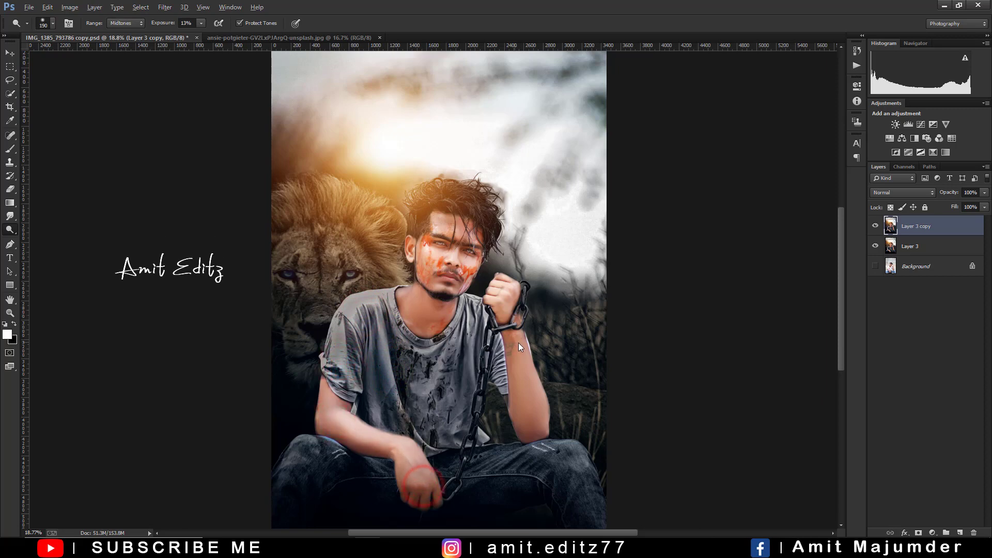
{"action": "mouse_move", "coordinate": [509, 325]}
{"action": "left_mouse_down"}
{"action": "mouse_move", "coordinate": [522, 422]}
{"action": "mouse_move", "coordinate": [574, 472]}
{"action": "left_mouse_up"}
{"action": "left_click", "coordinate": [526, 399]}
{"action": "left_click", "coordinate": [522, 326]}
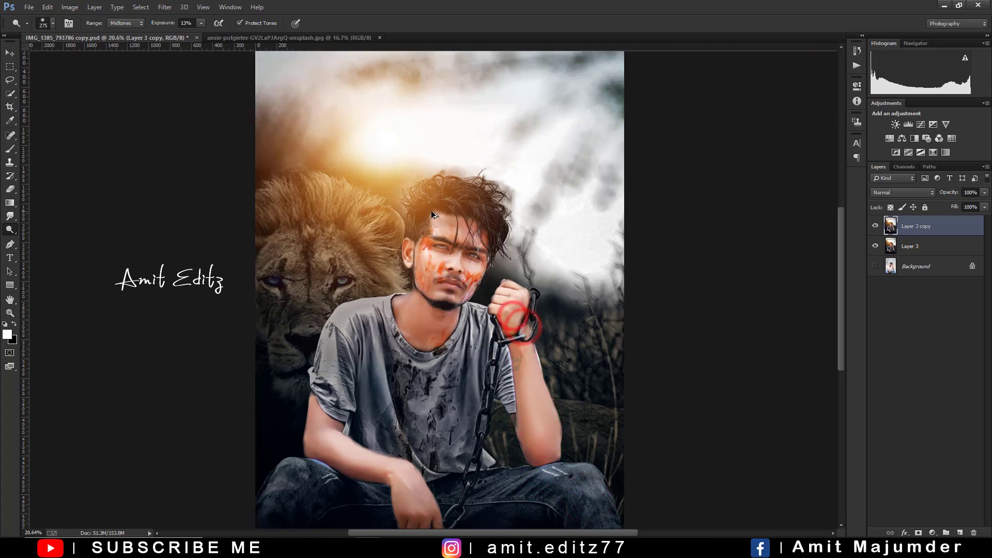
- Dodge the forehead, eye area, cheeks, shirt and the chest beside the chain
{"action": "scroll", "coordinate": [431, 210], "scroll_direction": "up", "scroll_amount": 3}
{"action": "left_click", "coordinate": [437, 225]}
{"action": "left_click", "coordinate": [466, 257]}
{"action": "left_click", "coordinate": [421, 282]}
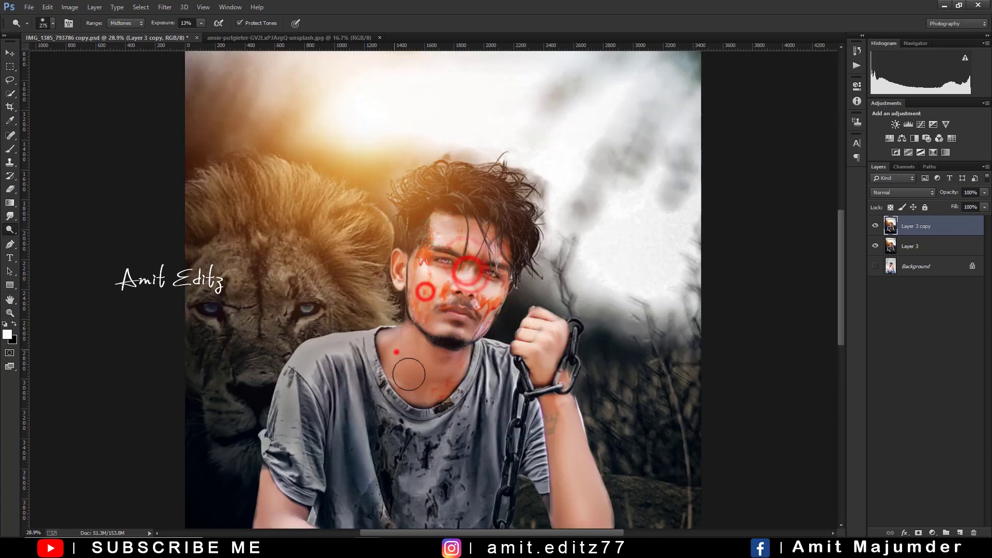
{"action": "left_click", "coordinate": [390, 345]}
{"action": "left_click", "coordinate": [368, 383]}
{"action": "left_click", "coordinate": [366, 424]}
{"action": "left_click", "coordinate": [422, 450]}
{"action": "left_click", "coordinate": [431, 506]}
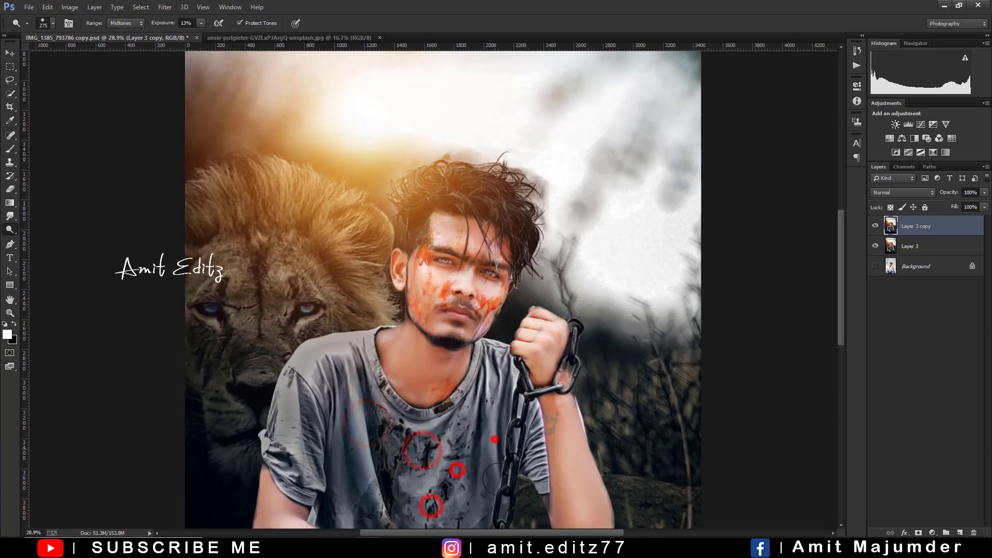
{"action": "left_click", "coordinate": [493, 439]}
{"action": "left_click", "coordinate": [488, 379]}
{"action": "left_click", "coordinate": [501, 346]}
{"action": "scroll", "coordinate": [502, 346], "scroll_direction": "down", "scroll_amount": 2}
- Use the Burn tool to darken the chin, neck and raised forearm
{"action": "right_click", "coordinate": [10, 234]}
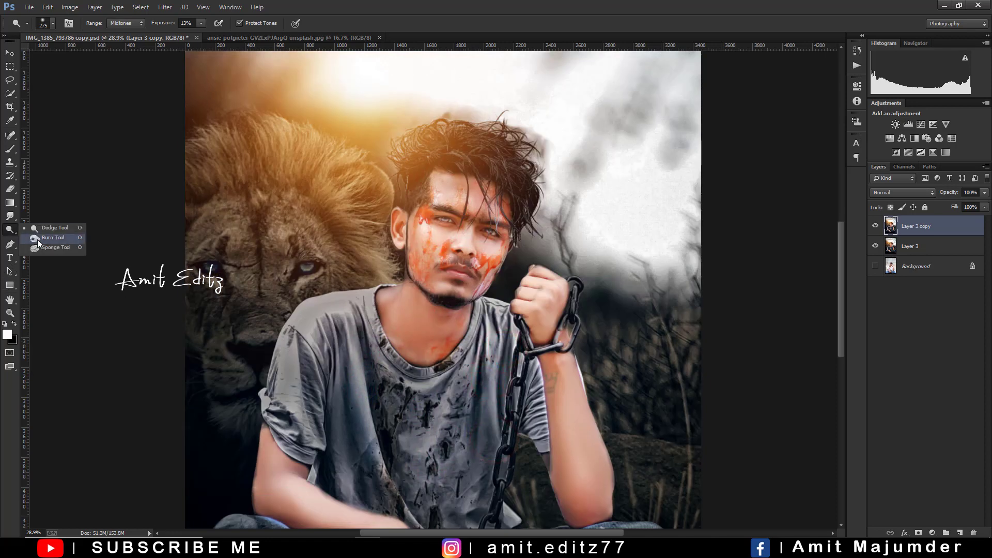
{"action": "left_click", "coordinate": [36, 238]}
{"action": "left_click", "coordinate": [434, 299]}
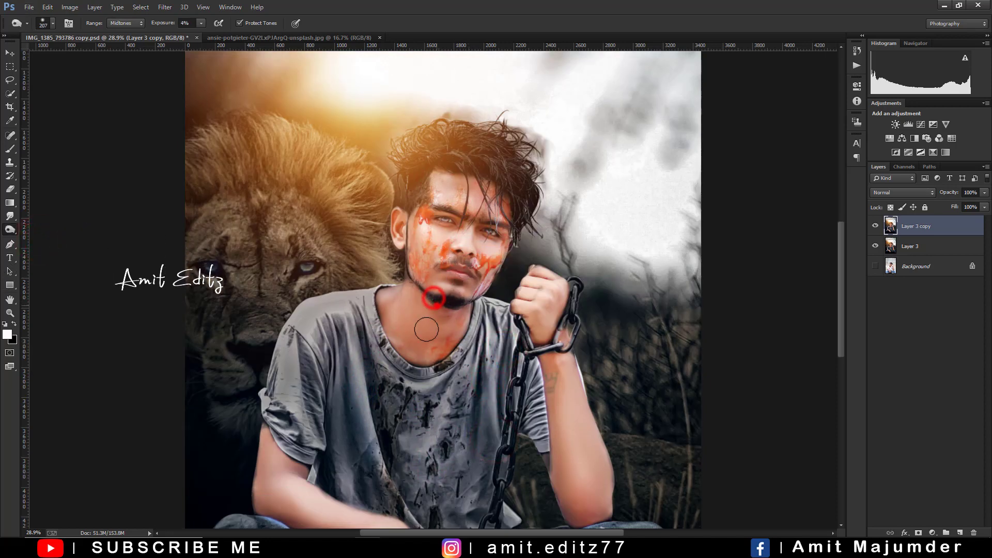
{"action": "left_click_drag", "start_coordinate": [396, 321], "coordinate": [382, 317]}
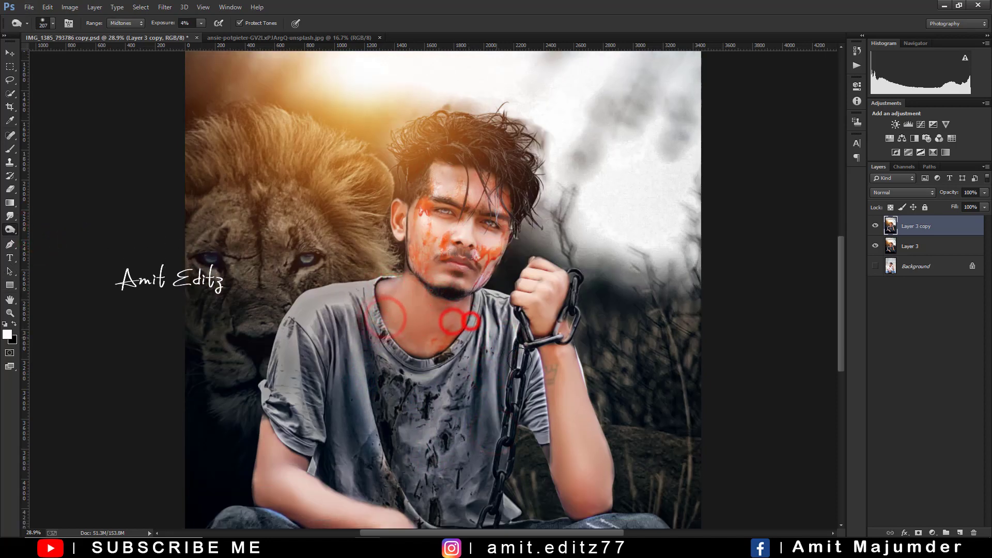
{"action": "scroll", "coordinate": [567, 420], "scroll_direction": "down", "scroll_amount": 3}
{"action": "left_click_drag", "start_coordinate": [535, 314], "coordinate": [559, 350]}
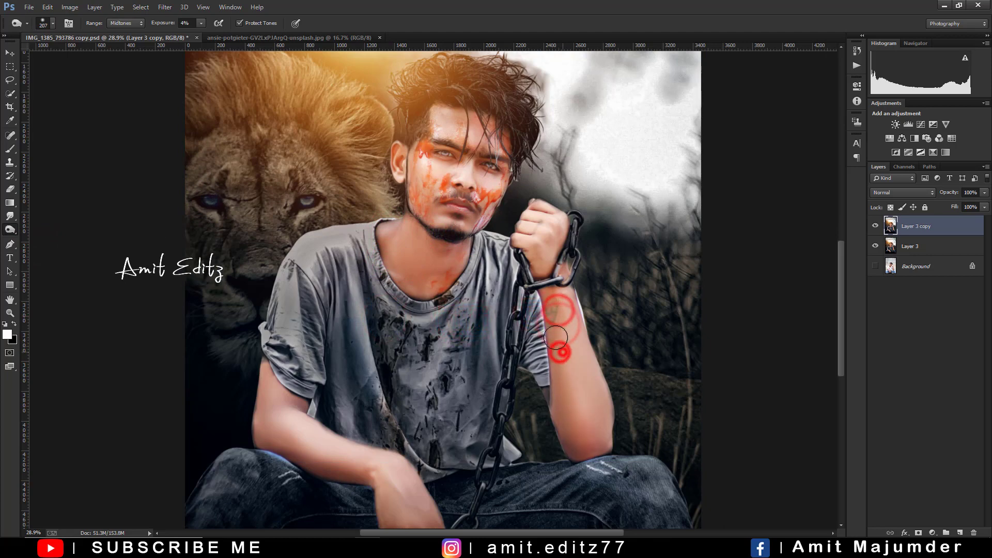
{"action": "scroll", "coordinate": [559, 350], "scroll_direction": "down", "scroll_amount": 3}
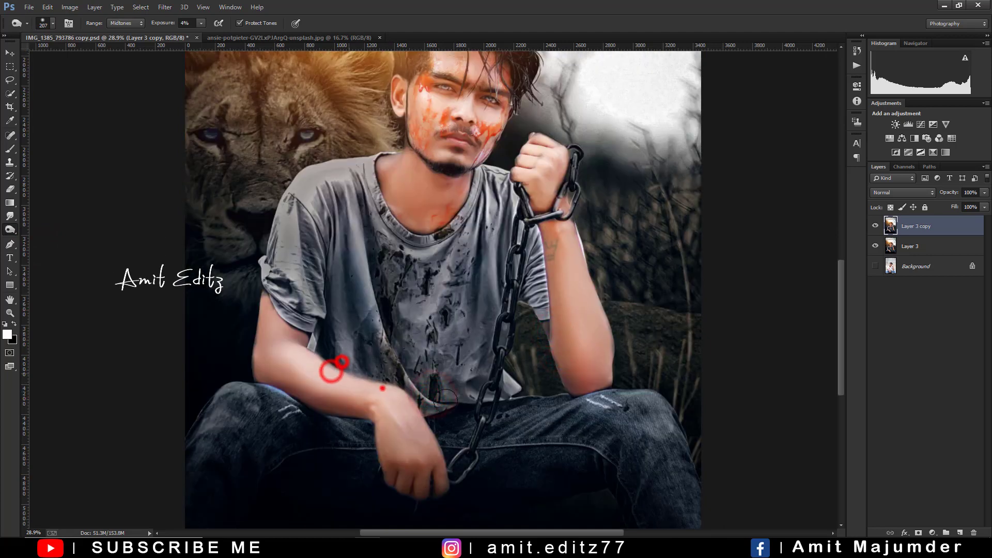
{"action": "scroll", "coordinate": [437, 445], "scroll_direction": "down", "scroll_amount": 2}
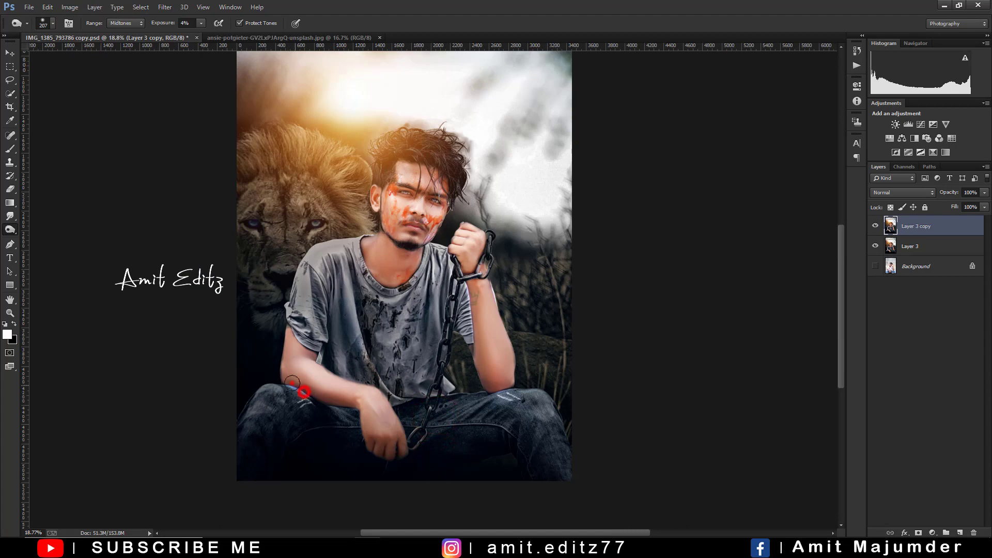
{"action": "scroll", "coordinate": [292, 382], "scroll_direction": "down", "scroll_amount": 3}
{"action": "scroll", "coordinate": [304, 401], "scroll_direction": "up", "scroll_amount": 1}
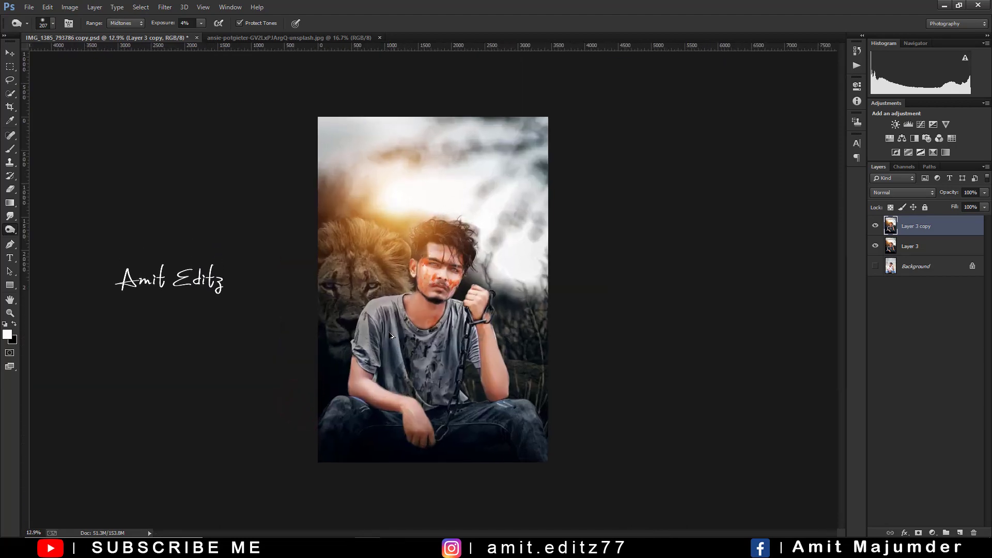
{"action": "left_click", "coordinate": [8, 53]}
{"action": "scroll", "coordinate": [432, 287], "scroll_direction": "up", "scroll_amount": 1}
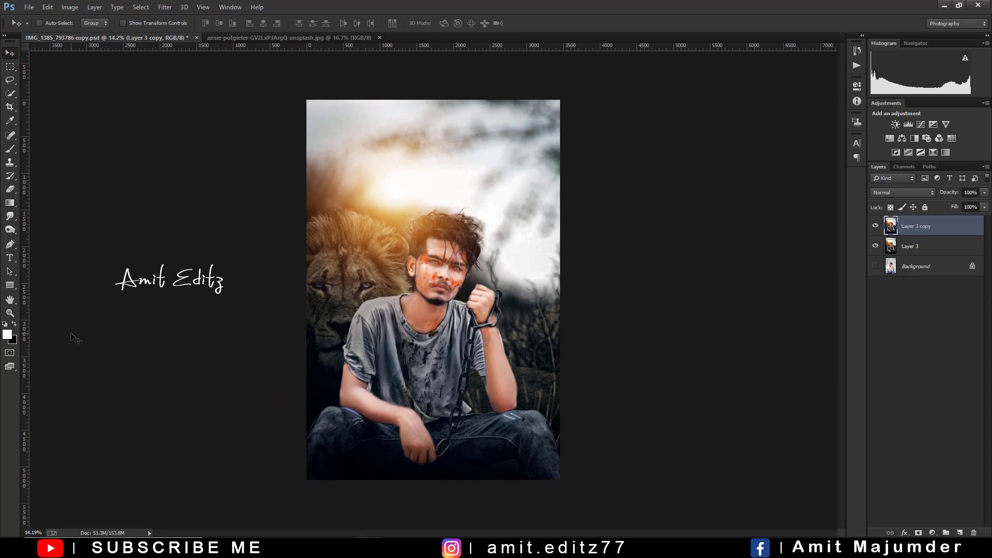
- Add an Exposure adjustment layer with its Offset nudged slightly upward
{"action": "scroll", "coordinate": [436, 291], "scroll_direction": "up", "scroll_amount": 1}
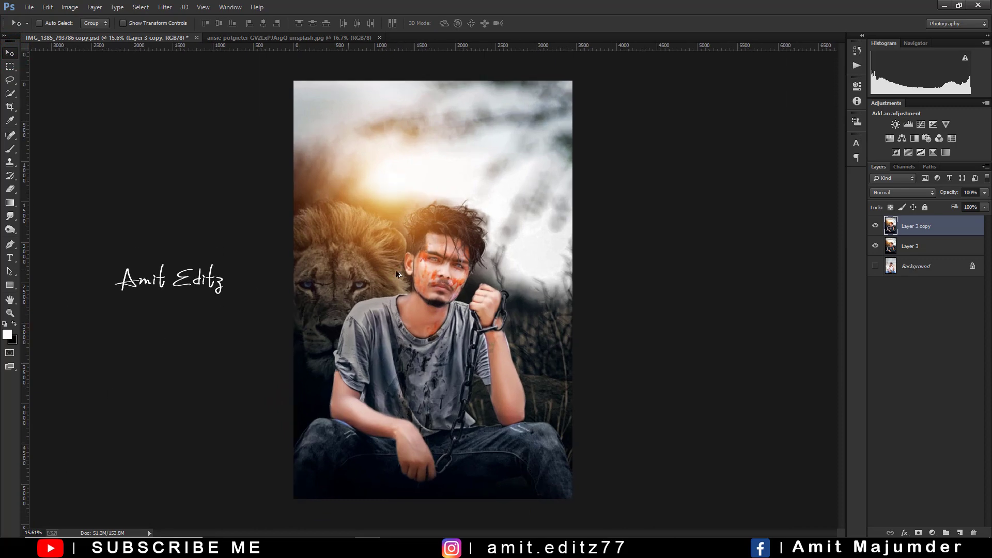
{"action": "left_click", "coordinate": [933, 533]}
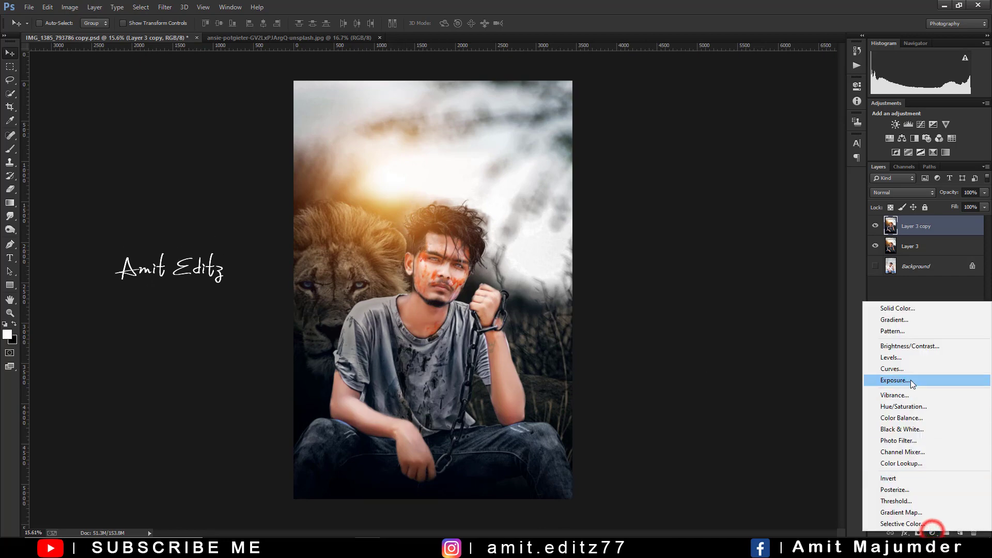
{"action": "left_click", "coordinate": [909, 379]}
{"action": "left_click", "coordinate": [787, 158]}
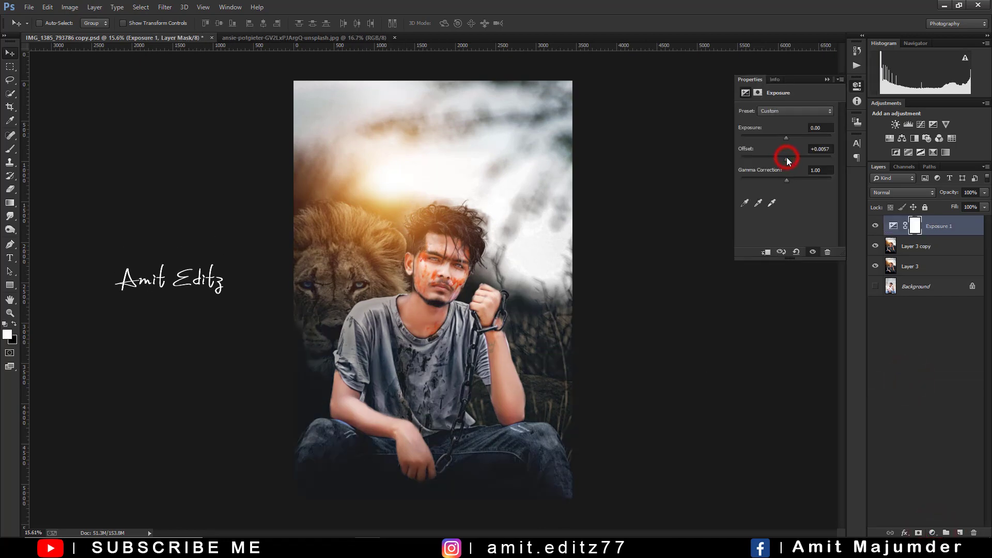
{"action": "left_click", "coordinate": [828, 83]}
- Merge the Exposure adjustment with Layer 3 copy into one layer
{"action": "left_click", "coordinate": [923, 247], "text": "ctrl"}
{"action": "right_click", "coordinate": [922, 246]}
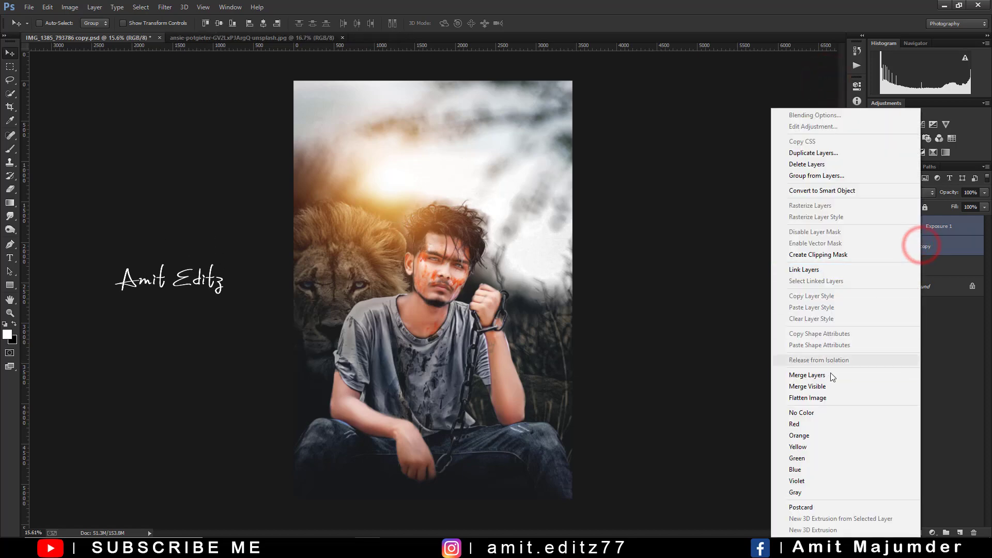
{"action": "left_click", "coordinate": [820, 376]}
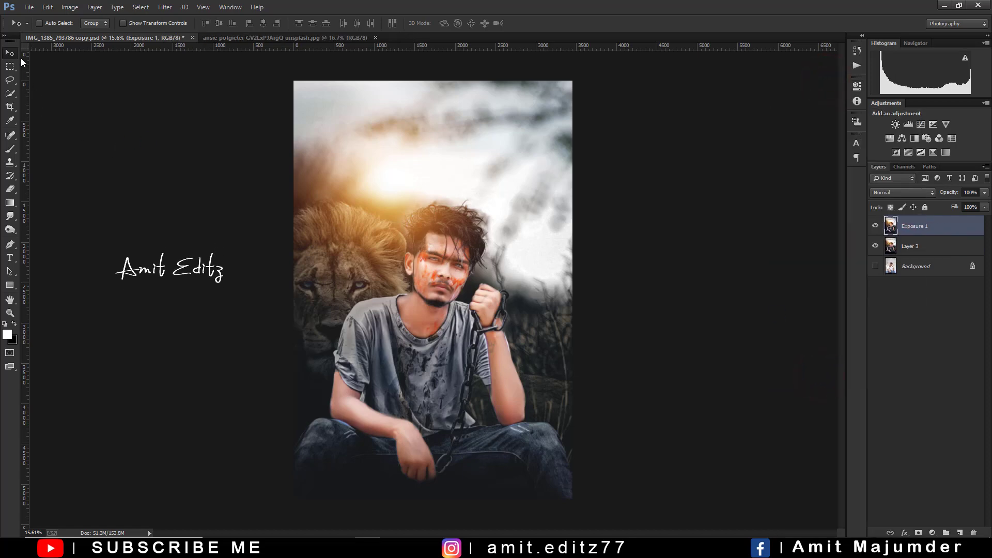
{"action": "scroll", "coordinate": [458, 236], "scroll_direction": "up", "scroll_amount": 4}
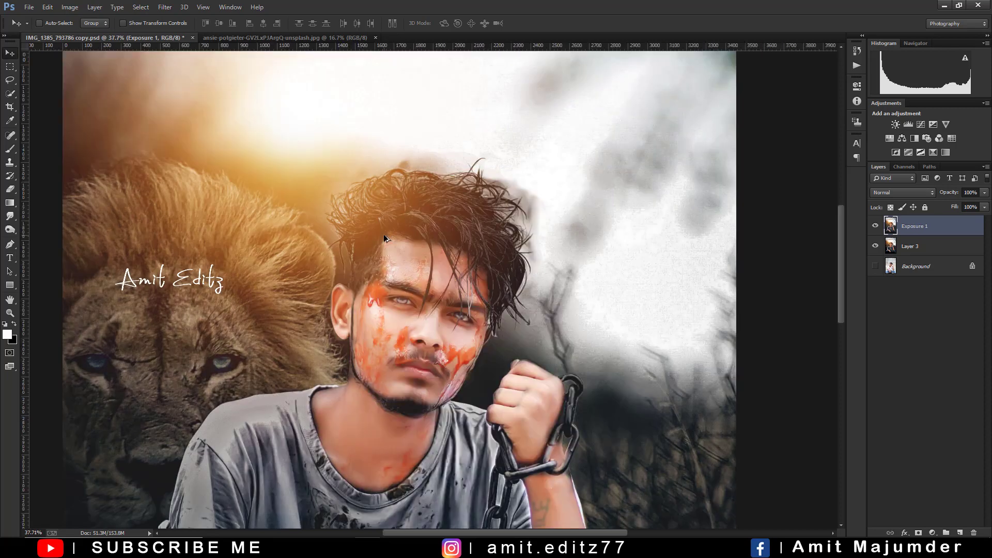
{"action": "scroll", "coordinate": [383, 234], "scroll_direction": "down", "scroll_amount": 4}
{"action": "scroll", "coordinate": [384, 234], "scroll_direction": "down", "scroll_amount": 1}
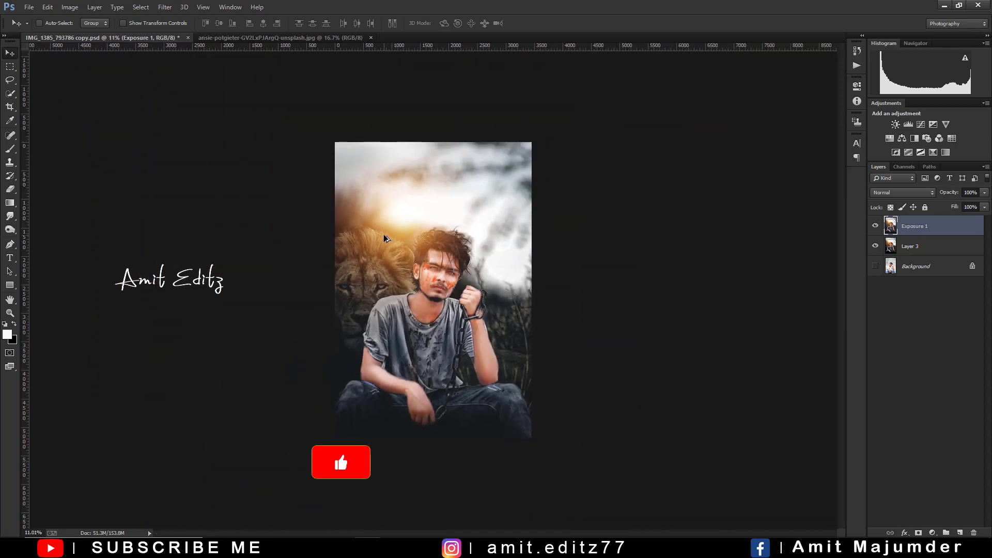
{"action": "scroll", "coordinate": [385, 239], "scroll_direction": "up", "scroll_amount": 1}
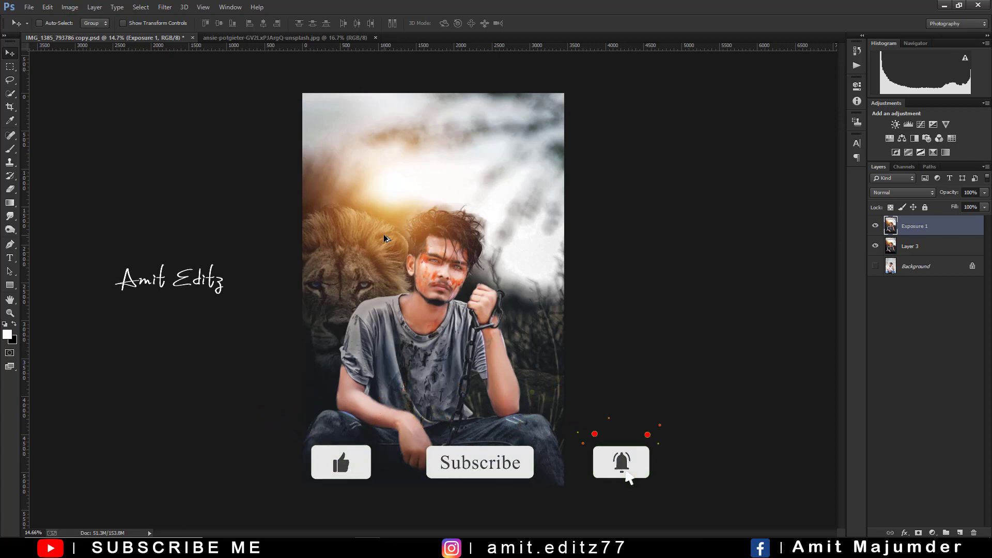
{"action": "scroll", "coordinate": [404, 252], "scroll_direction": "up", "scroll_amount": 1}
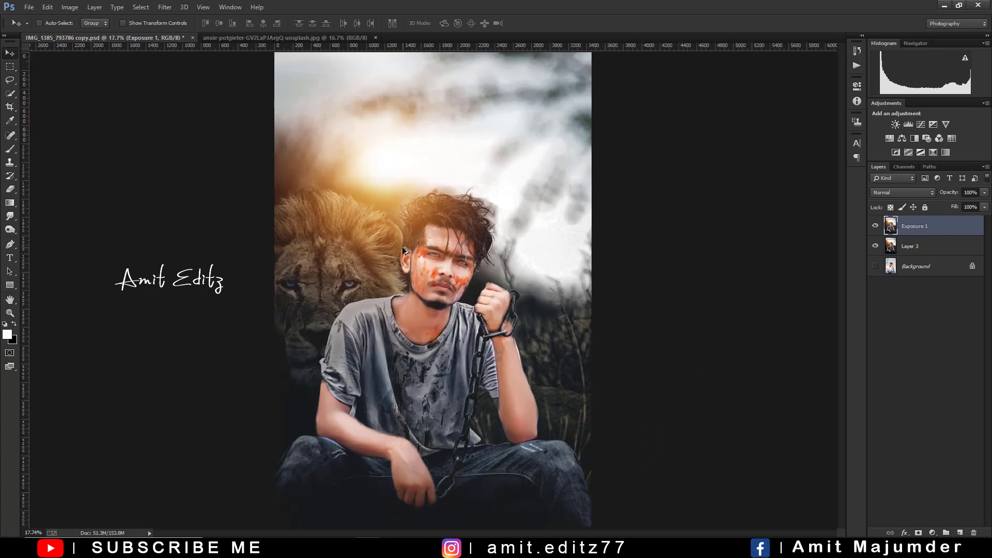
{"action": "scroll", "coordinate": [404, 251], "scroll_direction": "down", "scroll_amount": 1}
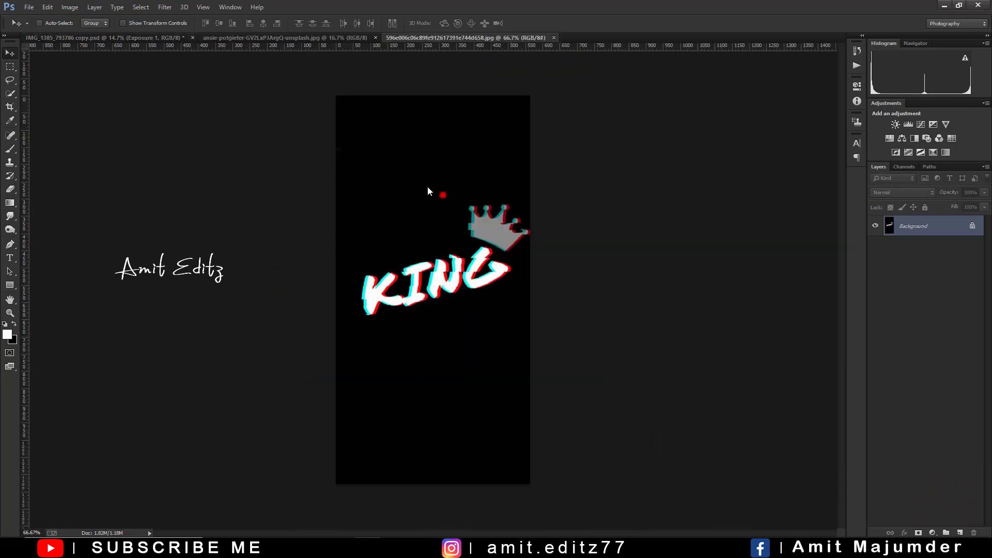
- Bring the KING logo into the photo as a new layer in Screen blend mode
{"action": "left_click_drag", "start_coordinate": [428, 191], "coordinate": [179, 54]}
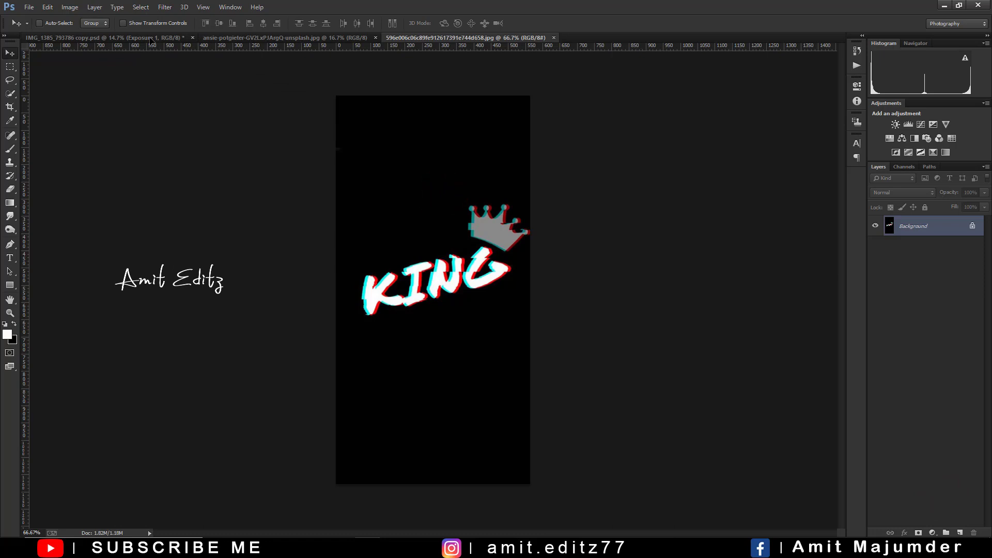
{"action": "left_click_drag", "start_coordinate": [150, 40], "coordinate": [381, 160]}
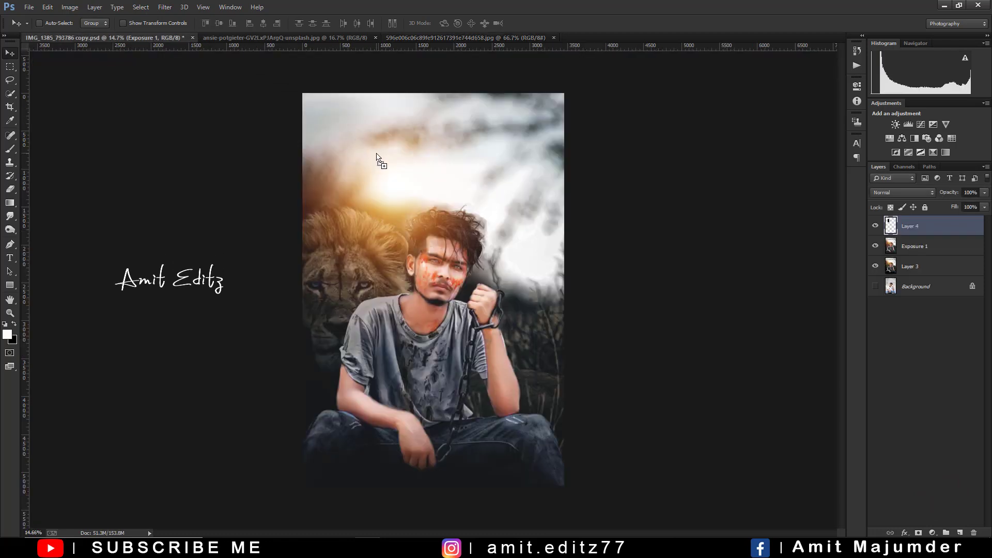
{"action": "left_click", "coordinate": [893, 192]}
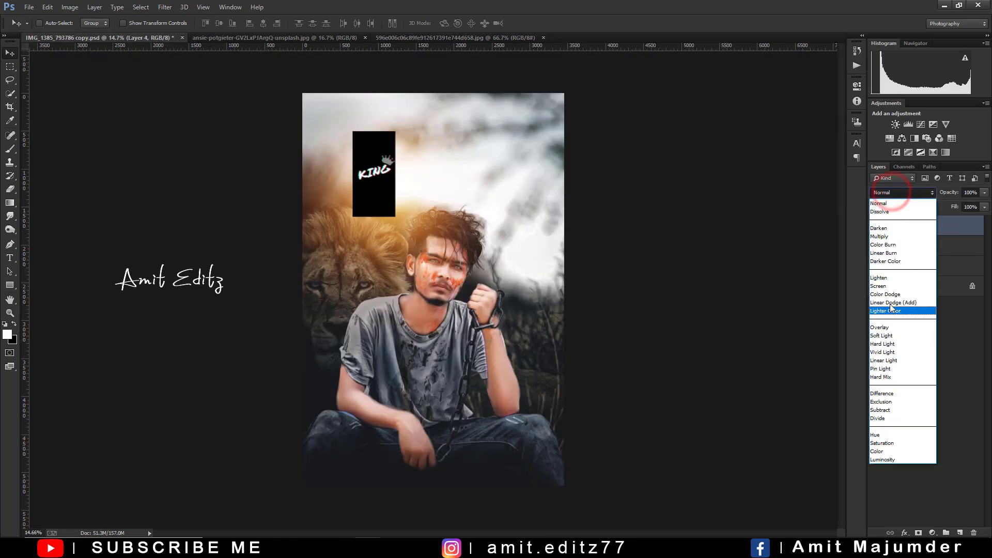
{"action": "left_click", "coordinate": [888, 287]}
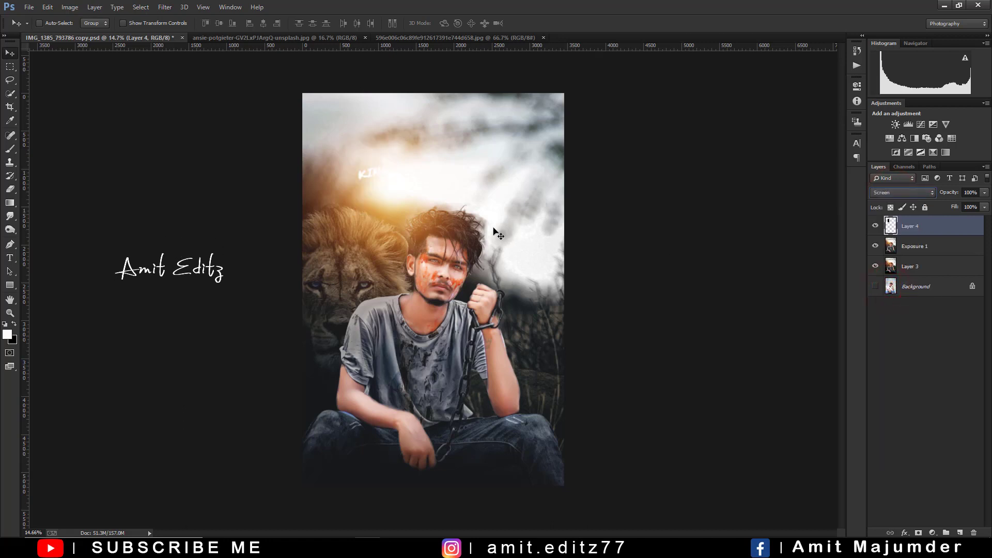
- Scale the logo up about 3x, shrink it to about 70%, and place it top right
{"action": "key", "text": "ctrl+t"}
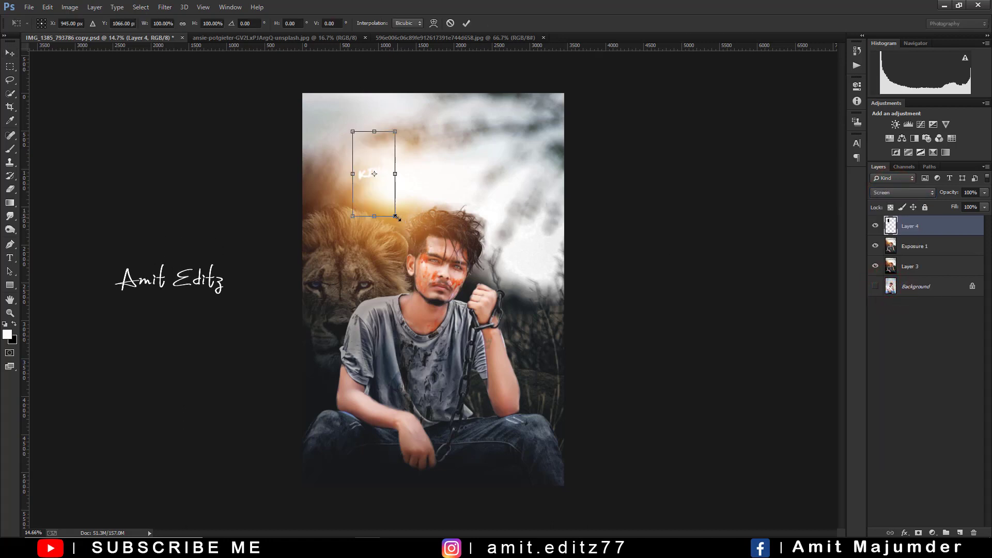
{"action": "left_click_drag", "start_coordinate": [397, 218], "coordinate": [444, 311]}
{"action": "mouse_move", "coordinate": [421, 204]}
{"action": "left_mouse_down"}
{"action": "mouse_move", "coordinate": [544, 188]}
{"action": "mouse_move", "coordinate": [402, 197]}
{"action": "mouse_move", "coordinate": [411, 201]}
{"action": "left_mouse_up"}
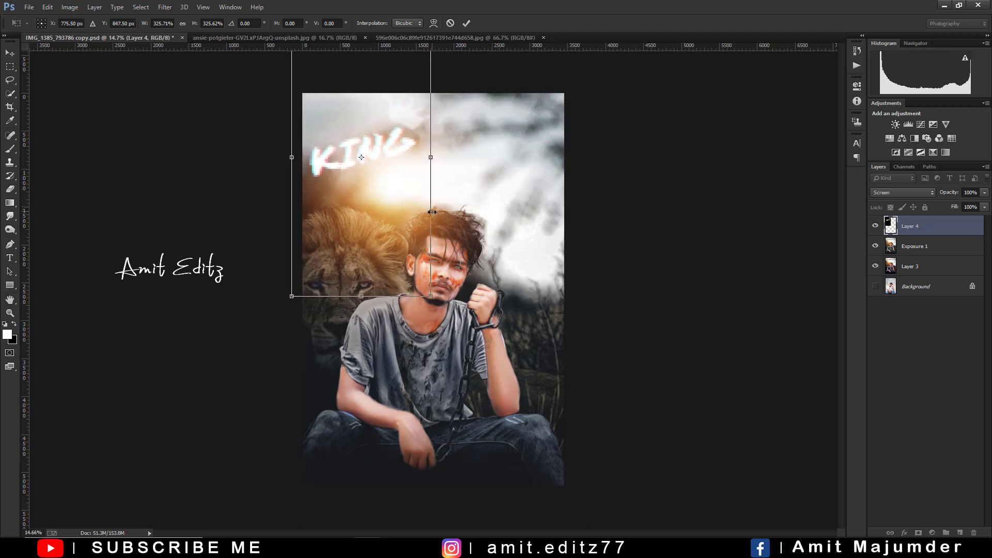
{"action": "key", "text": "Return"}
{"action": "mouse_move", "coordinate": [386, 144]}
{"action": "left_mouse_down"}
{"action": "mouse_move", "coordinate": [522, 302]}
{"action": "mouse_move", "coordinate": [547, 221]}
{"action": "mouse_move", "coordinate": [553, 104]}
{"action": "mouse_move", "coordinate": [505, 104]}
{"action": "mouse_move", "coordinate": [365, 137]}
{"action": "mouse_move", "coordinate": [380, 139]}
{"action": "left_mouse_up"}
{"action": "key", "text": "ctrl+t"}
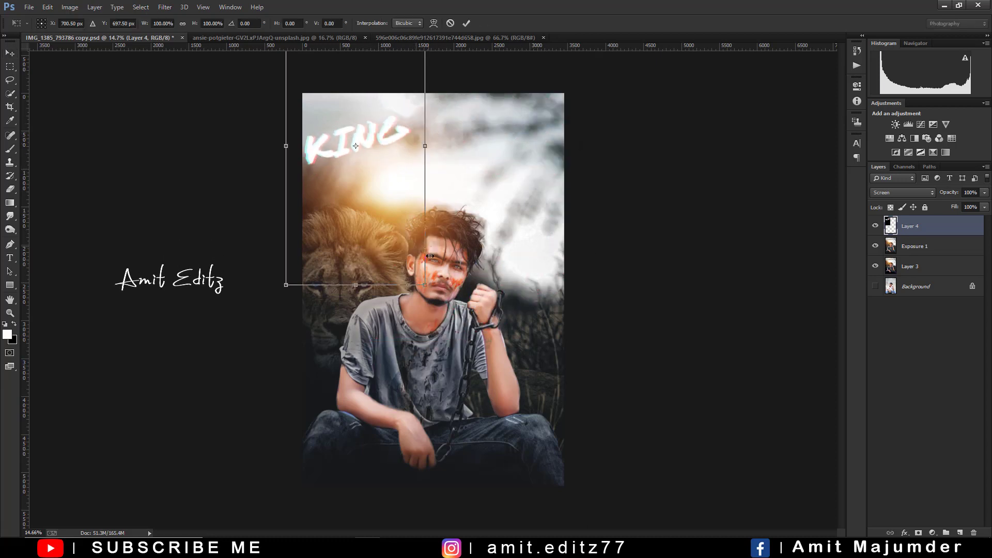
{"action": "left_click_drag", "start_coordinate": [424, 284], "coordinate": [392, 247]}
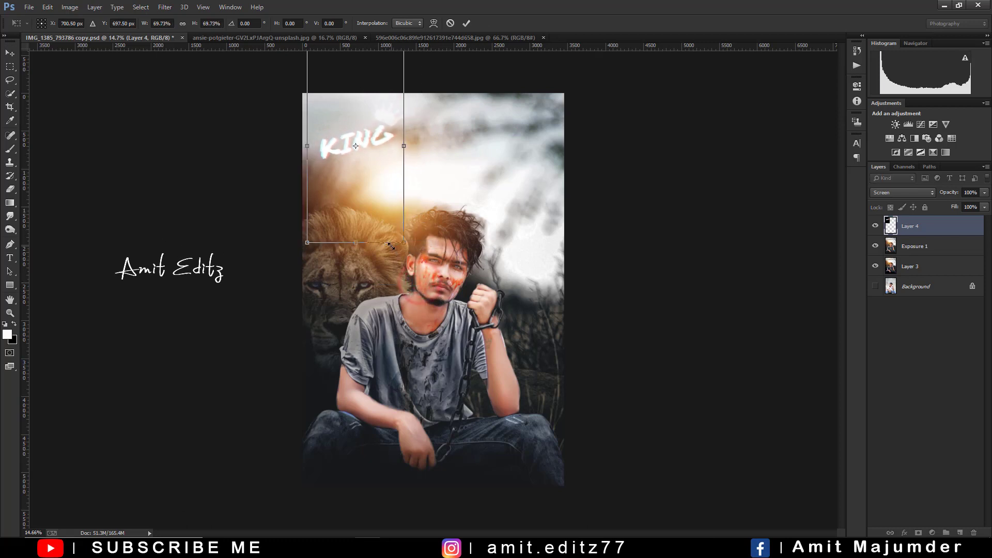
{"action": "key", "text": "Return"}
{"action": "left_click_drag", "start_coordinate": [379, 161], "coordinate": [532, 157]}
{"action": "key", "text": "ctrl+minus"}
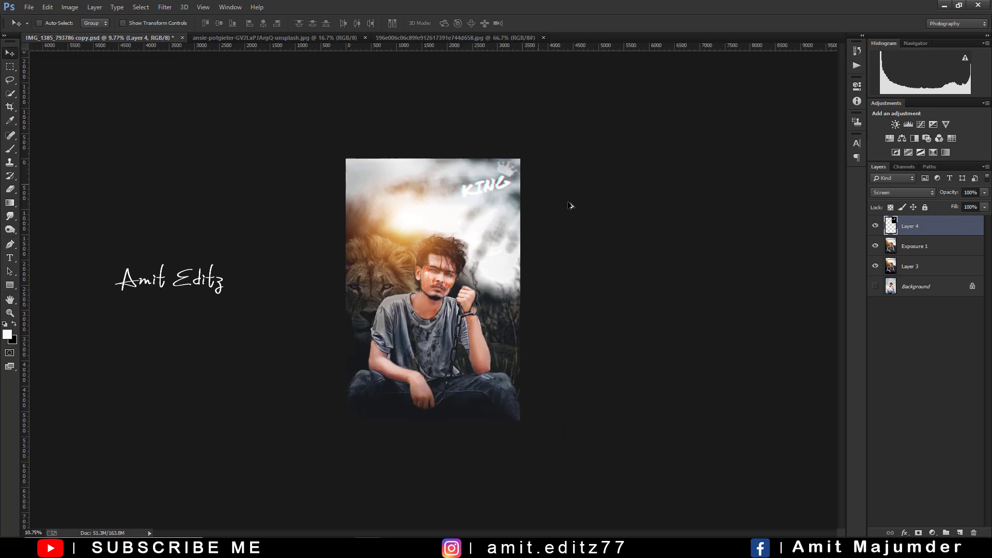
- Merge Layer 4 into Exposure 1, commit a full-image crop, then merge with Layer 3
{"action": "left_click", "coordinate": [920, 248], "text": "shift"}
{"action": "right_click", "coordinate": [920, 249]}
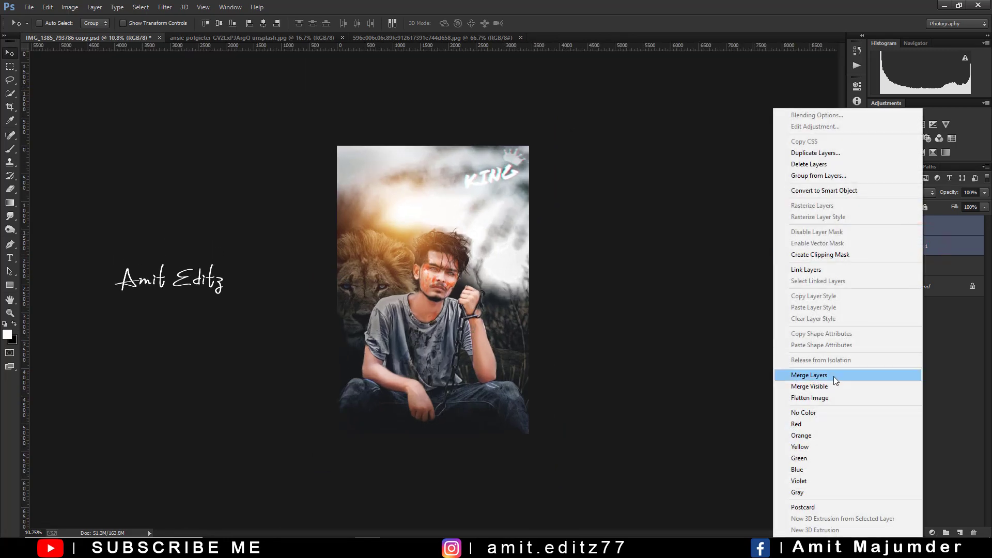
{"action": "left_click", "coordinate": [834, 377]}
{"action": "left_click", "coordinate": [10, 106]}
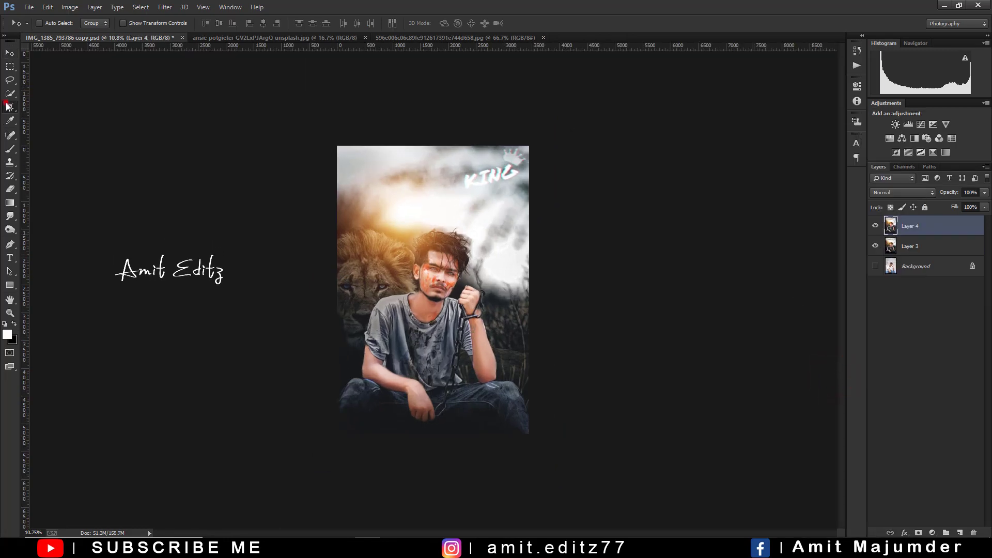
{"action": "double_click", "coordinate": [479, 286]}
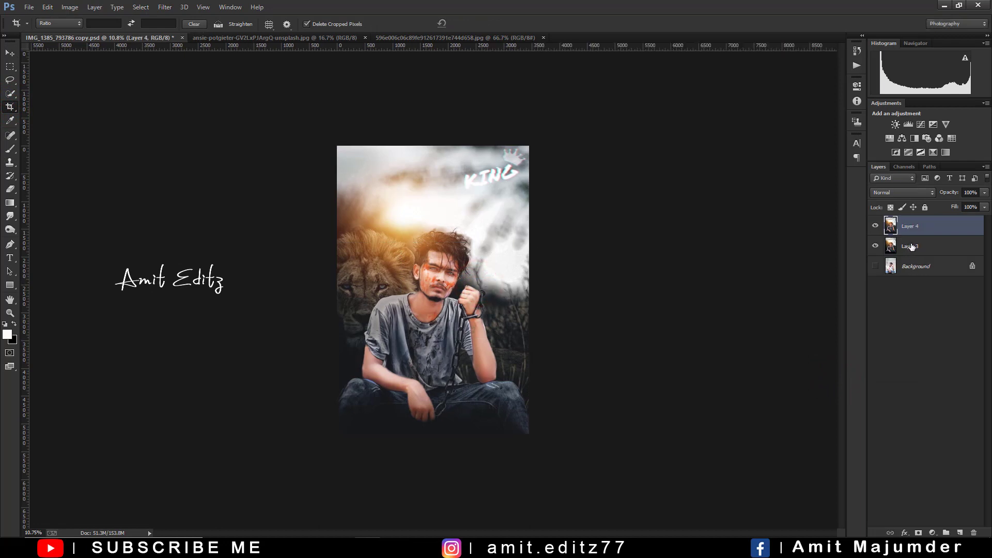
{"action": "left_click", "coordinate": [911, 247], "text": "shift"}
{"action": "right_click", "coordinate": [911, 247]}
{"action": "left_click", "coordinate": [835, 377]}
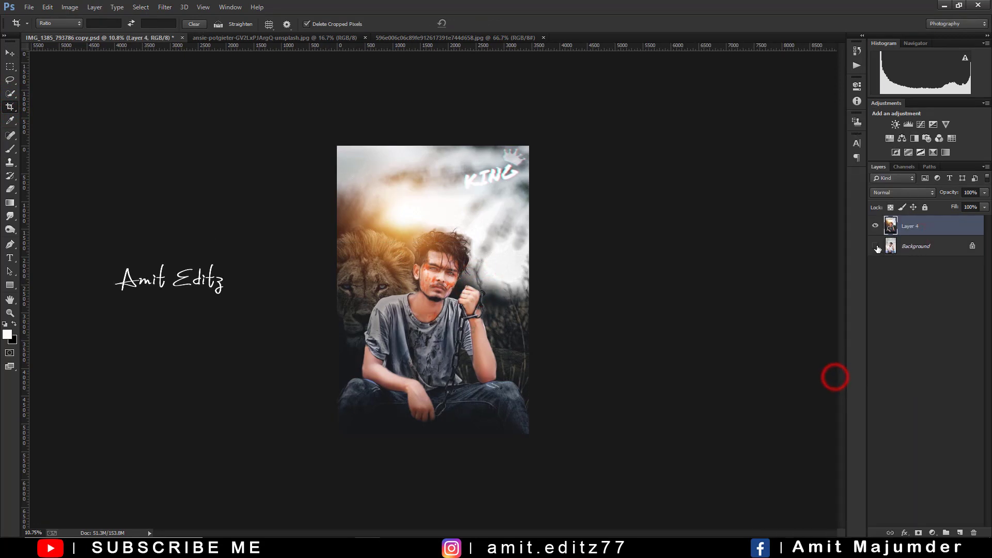
- Show the Background layer and toggle the merged edit to compare before and after
{"action": "left_click", "coordinate": [876, 247]}
{"action": "left_click", "coordinate": [876, 227]}
{"action": "left_click", "coordinate": [876, 227]}
{"action": "left_click", "coordinate": [876, 226]}
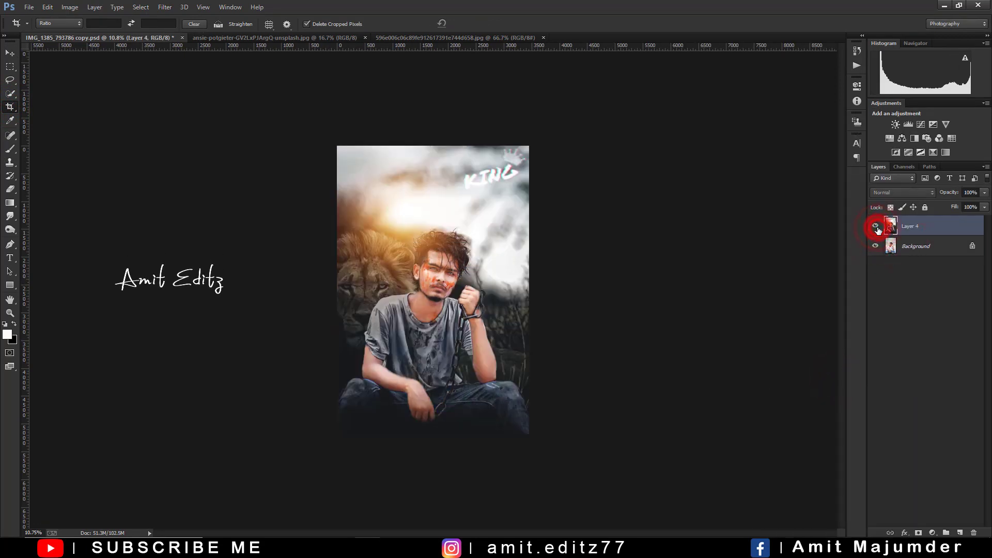
{"action": "left_click", "coordinate": [877, 227]}
{"action": "key", "text": "ctrl+0"}
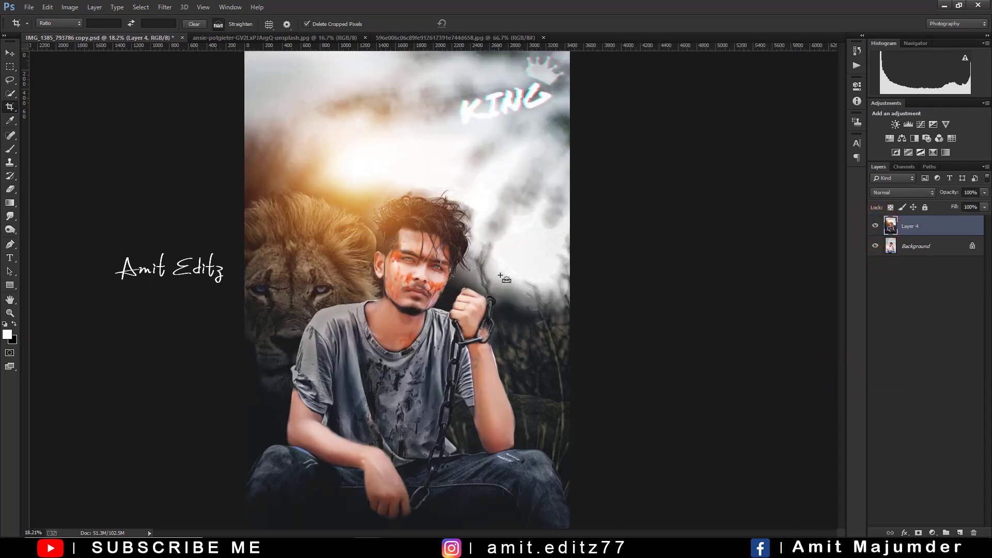
{"action": "scroll", "coordinate": [504, 279], "scroll_direction": "up", "scroll_amount": 2}
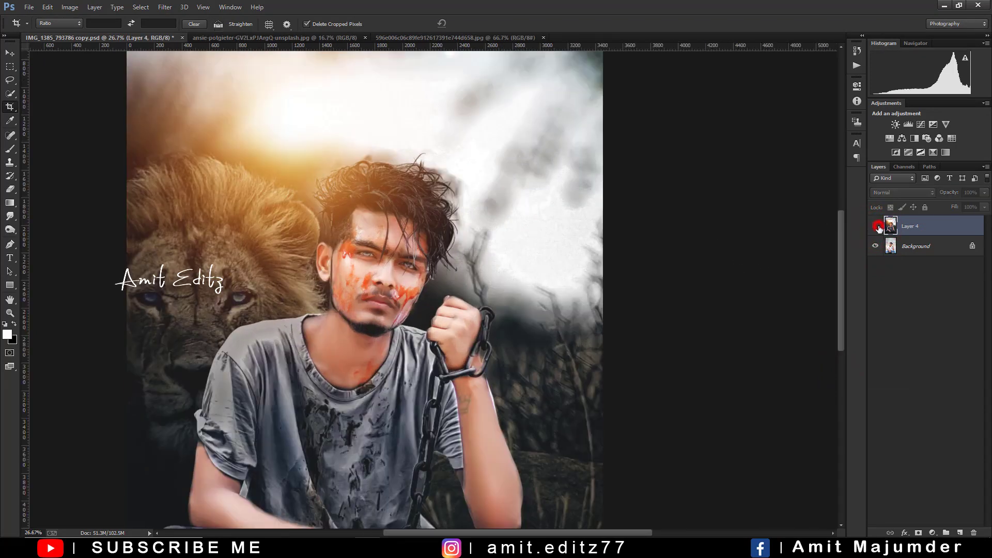
{"action": "left_click", "coordinate": [876, 226]}
{"action": "left_click", "coordinate": [877, 226]}
{"action": "left_click", "coordinate": [876, 227]}
{"action": "left_click", "coordinate": [876, 226]}
{"action": "left_click", "coordinate": [876, 226]}
{"action": "left_click", "coordinate": [877, 226]}
{"action": "scroll", "coordinate": [418, 299], "scroll_direction": "down", "scroll_amount": 2}
{"action": "scroll", "coordinate": [419, 299], "scroll_direction": "down", "scroll_amount": 1}
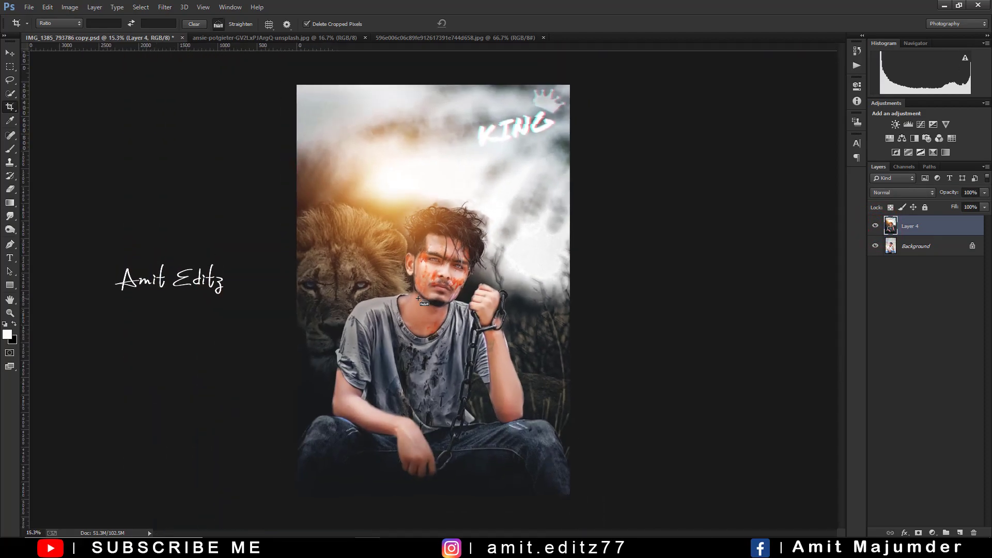